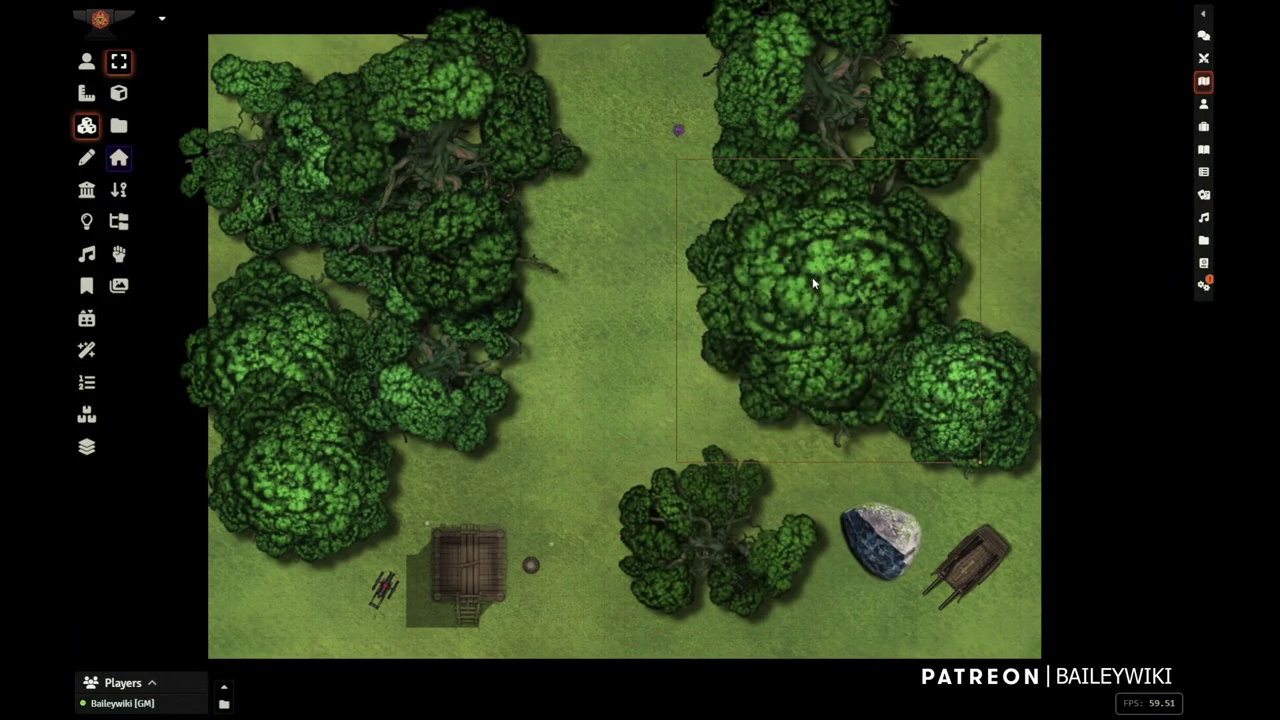
Try moving the rock, the cart and other small props on the map, undoing the moves
{"action": "key", "text": "ctrl+z"}
{"action": "left_click_drag", "start_coordinate": [887, 564], "coordinate": [842, 513]}
{"action": "key", "text": "ctrl+z"}
{"action": "mouse_move", "coordinate": [976, 563]}
{"action": "left_mouse_down"}
{"action": "mouse_move", "coordinate": [1012, 585]}
{"action": "mouse_move", "coordinate": [998, 564]}
{"action": "left_mouse_up"}
{"action": "key", "text": "ctrl+z"}
{"action": "mouse_move", "coordinate": [385, 607]}
{"action": "left_mouse_down"}
{"action": "mouse_move", "coordinate": [339, 600]}
{"action": "mouse_move", "coordinate": [381, 622]}
{"action": "left_mouse_up"}
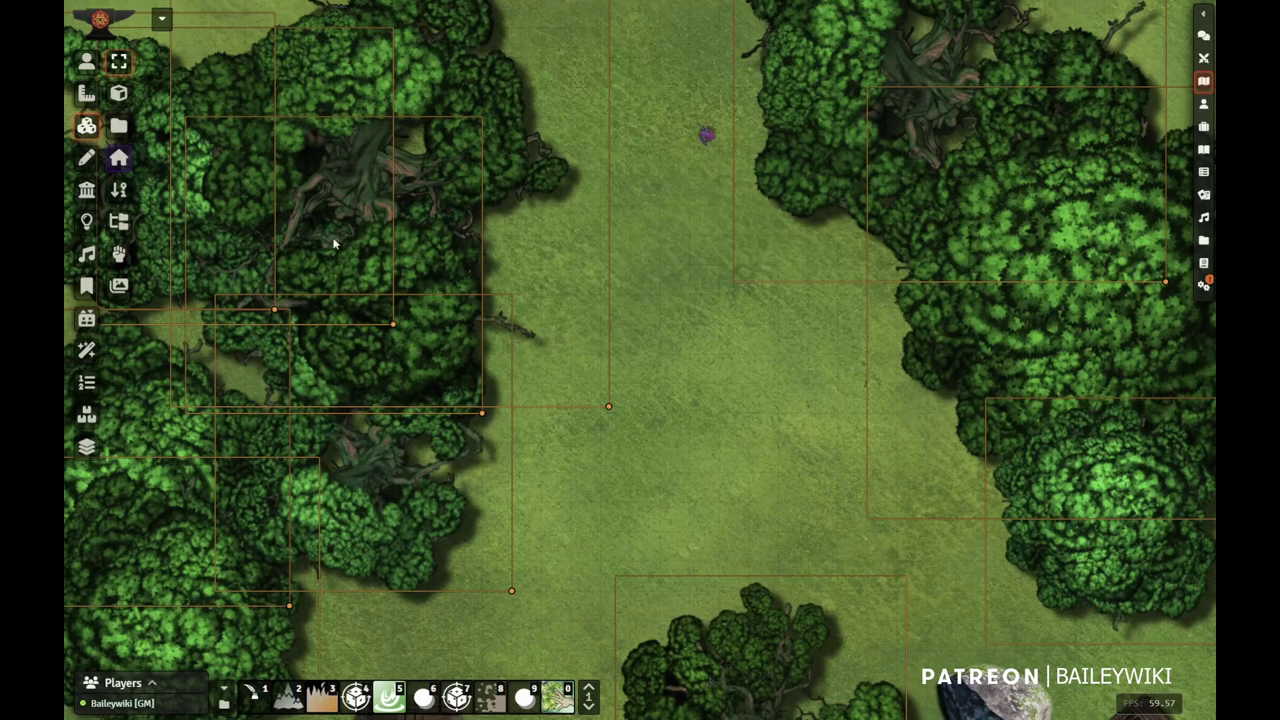
Apply the Trees Fall Colors overlay preset to all selected trees, and reapply it for a different color mix
{"action": "key", "text": "5"}
{"action": "left_click", "coordinate": [390, 291]}
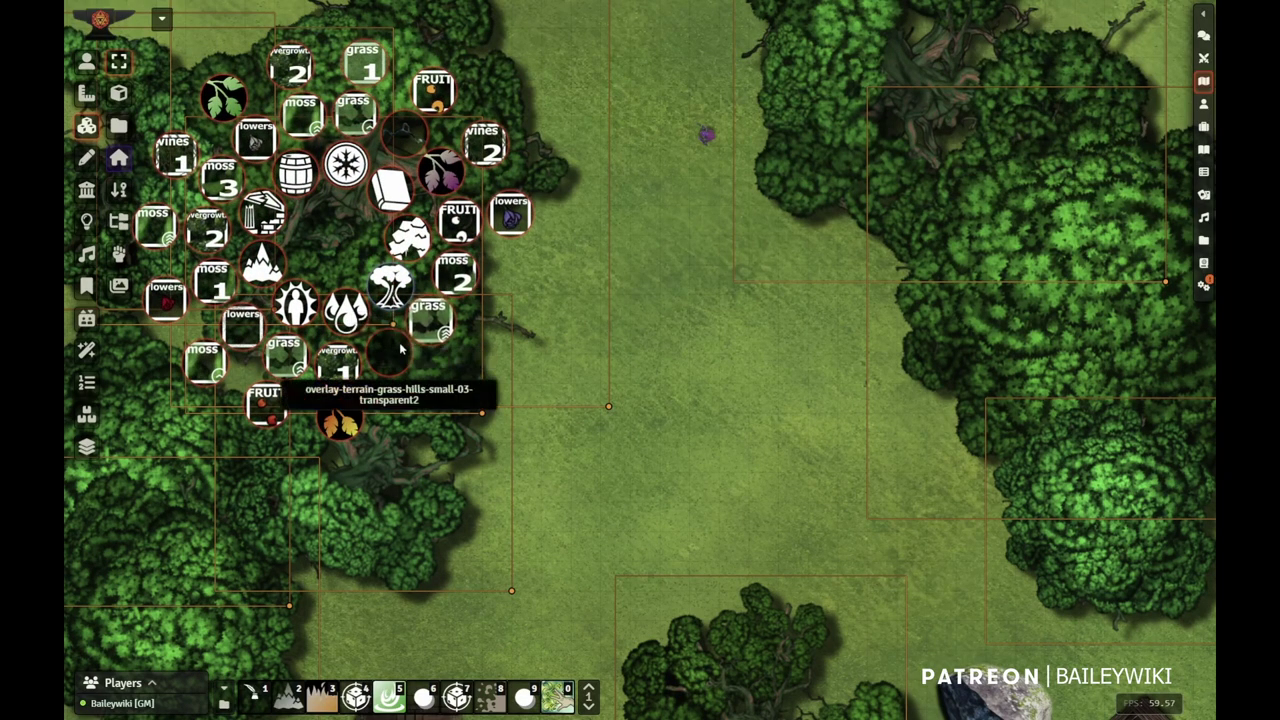
{"action": "left_click", "coordinate": [340, 422]}
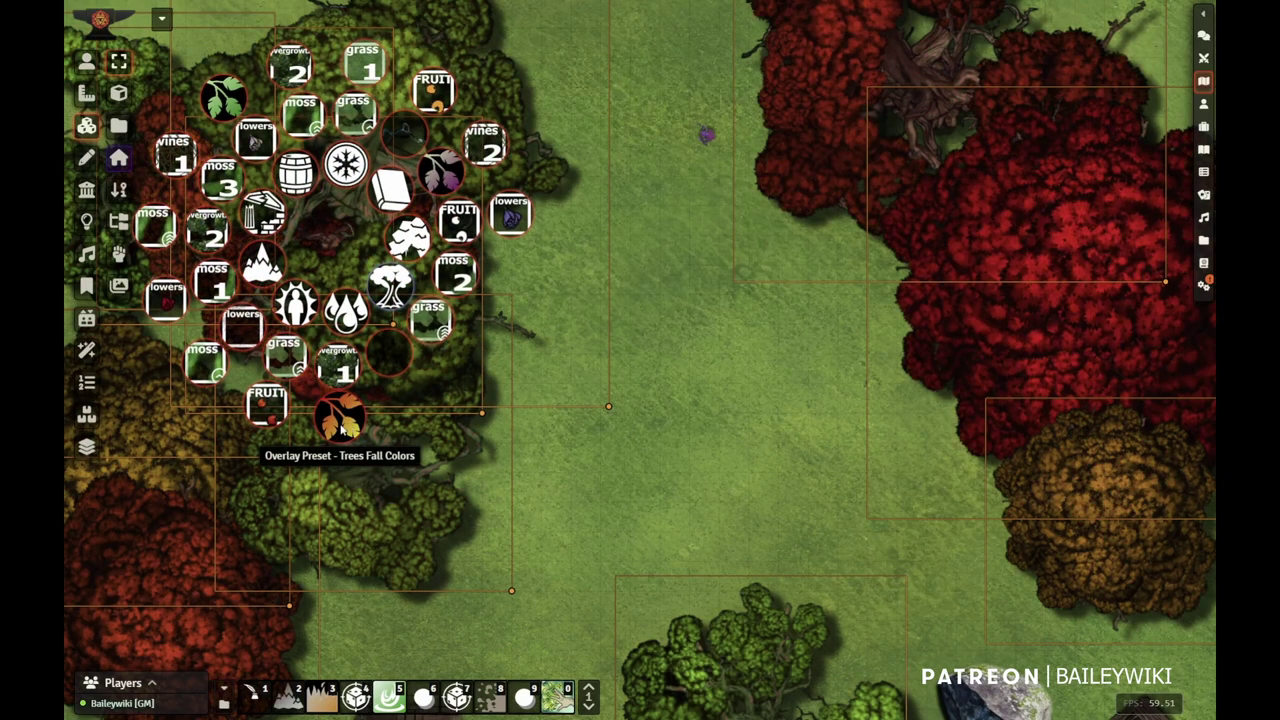
{"action": "scroll", "coordinate": [613, 426], "scroll_direction": "down", "scroll_amount": 3}
{"action": "scroll", "coordinate": [613, 426], "scroll_direction": "up", "scroll_amount": 1}
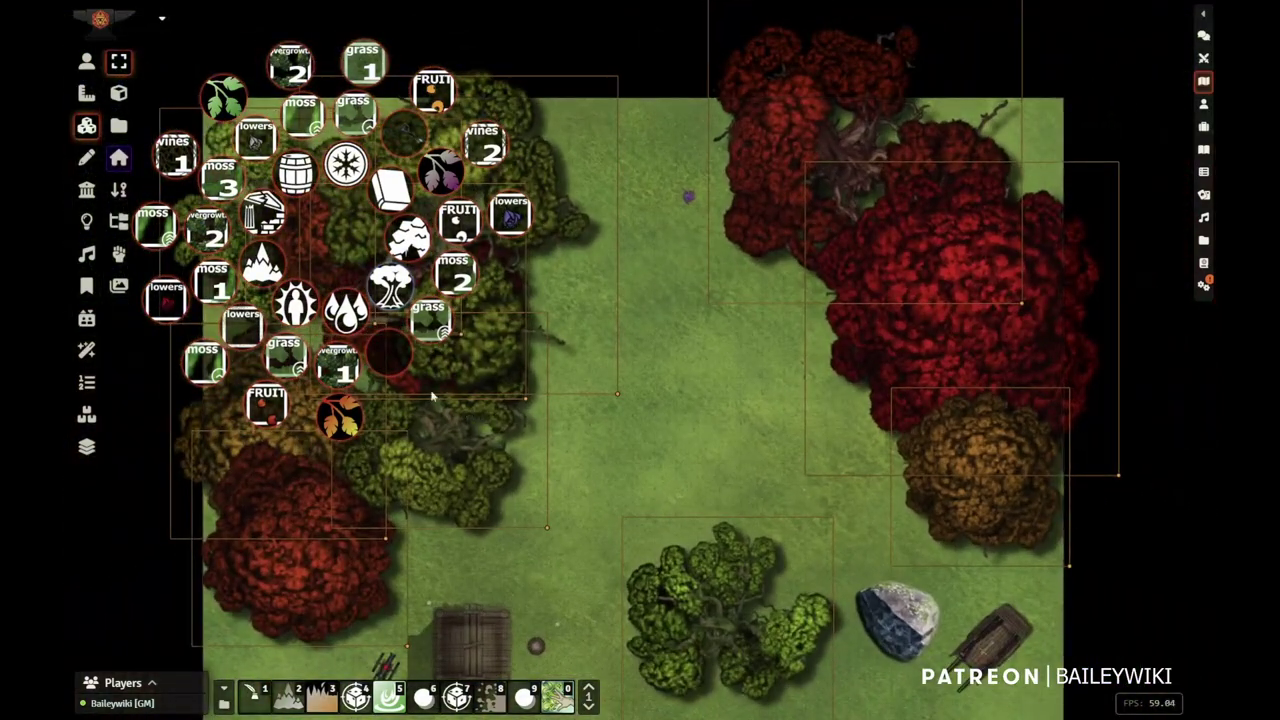
{"action": "left_click", "coordinate": [345, 425]}
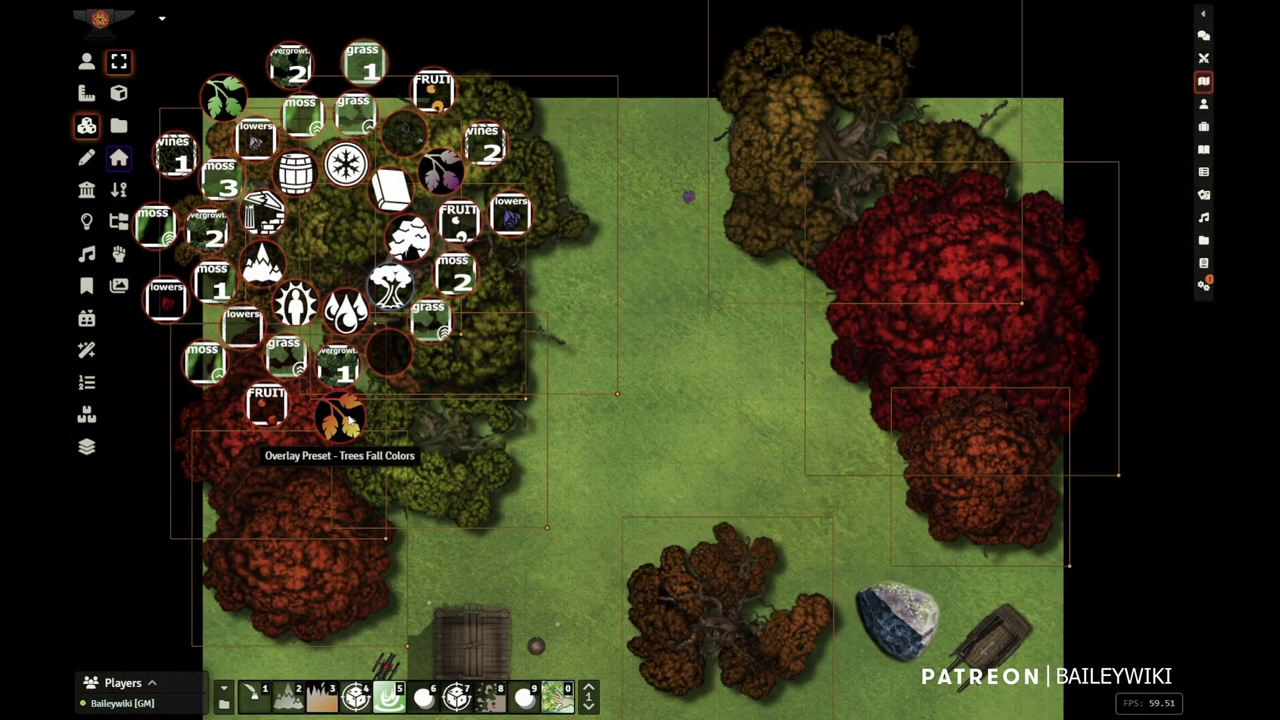
{"action": "scroll", "coordinate": [686, 353], "scroll_direction": "up", "scroll_amount": 4}
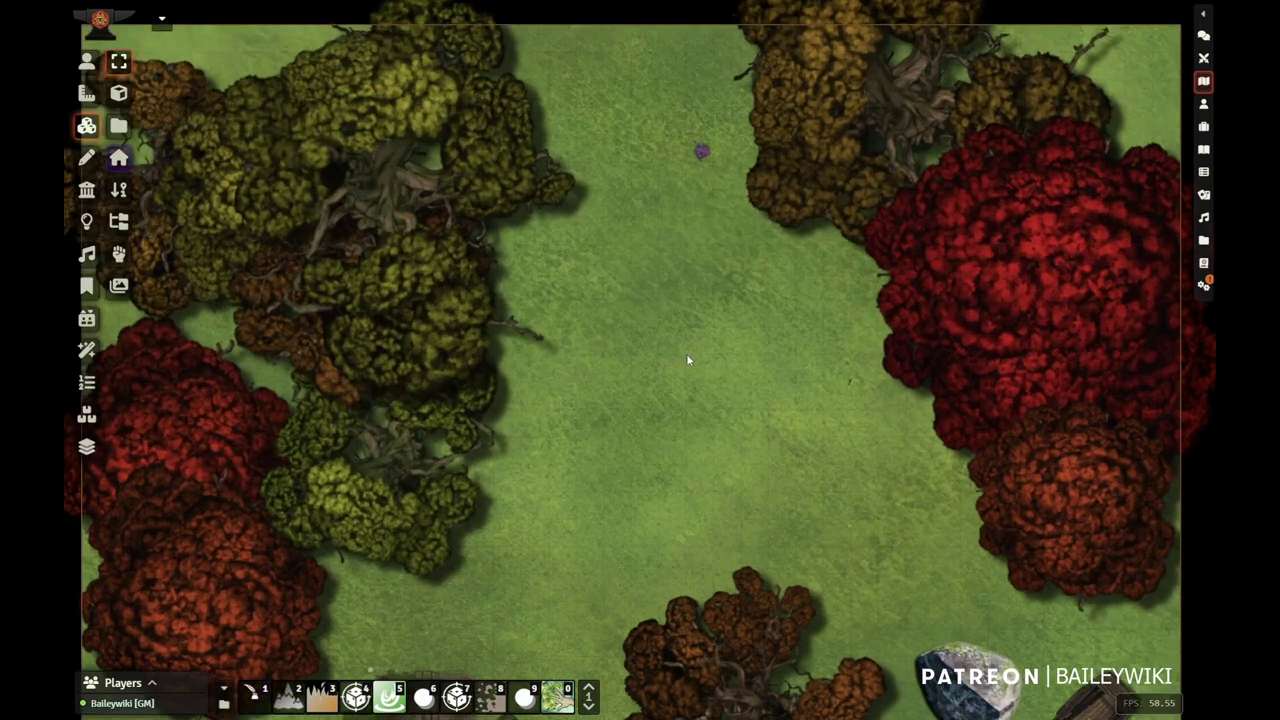
Add the orange fruit overlay (overlay-nature-fruit-01-orange) to the large red tree
{"action": "left_click", "coordinate": [1031, 282]}
{"action": "left_click_drag", "start_coordinate": [770, 403], "coordinate": [500, 436]}
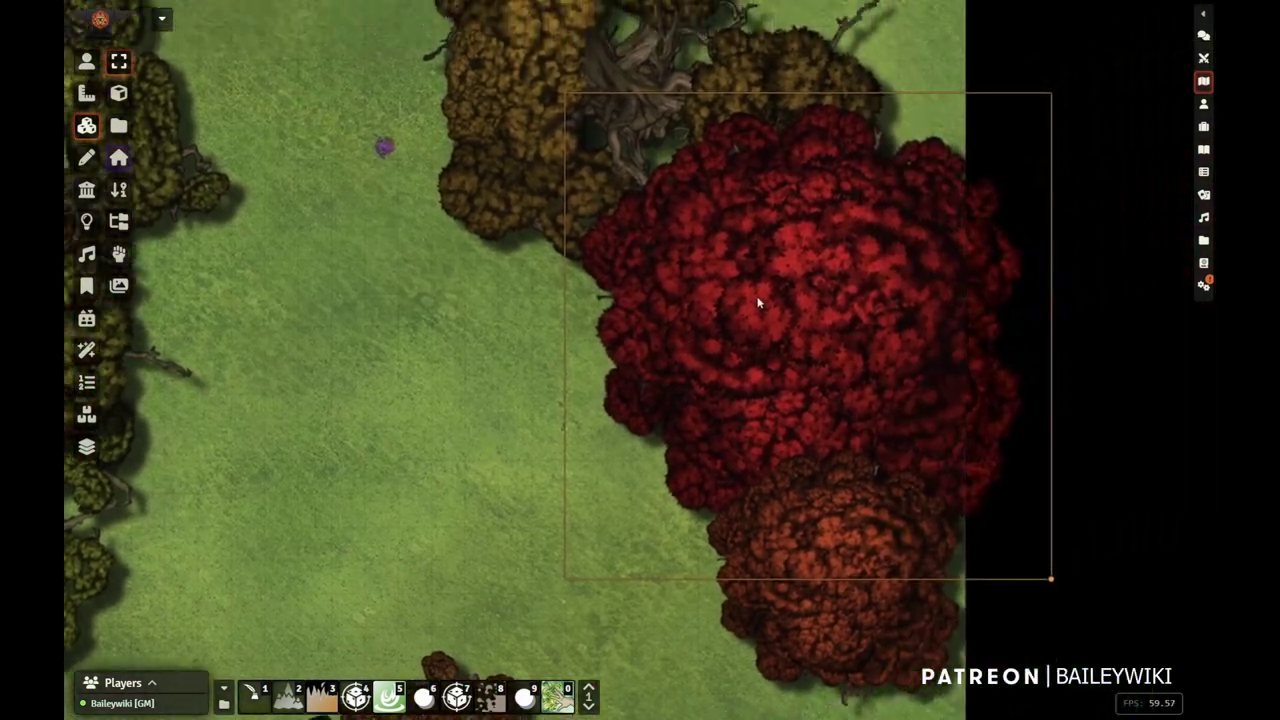
{"action": "key", "text": "5"}
{"action": "left_click", "coordinate": [818, 345]}
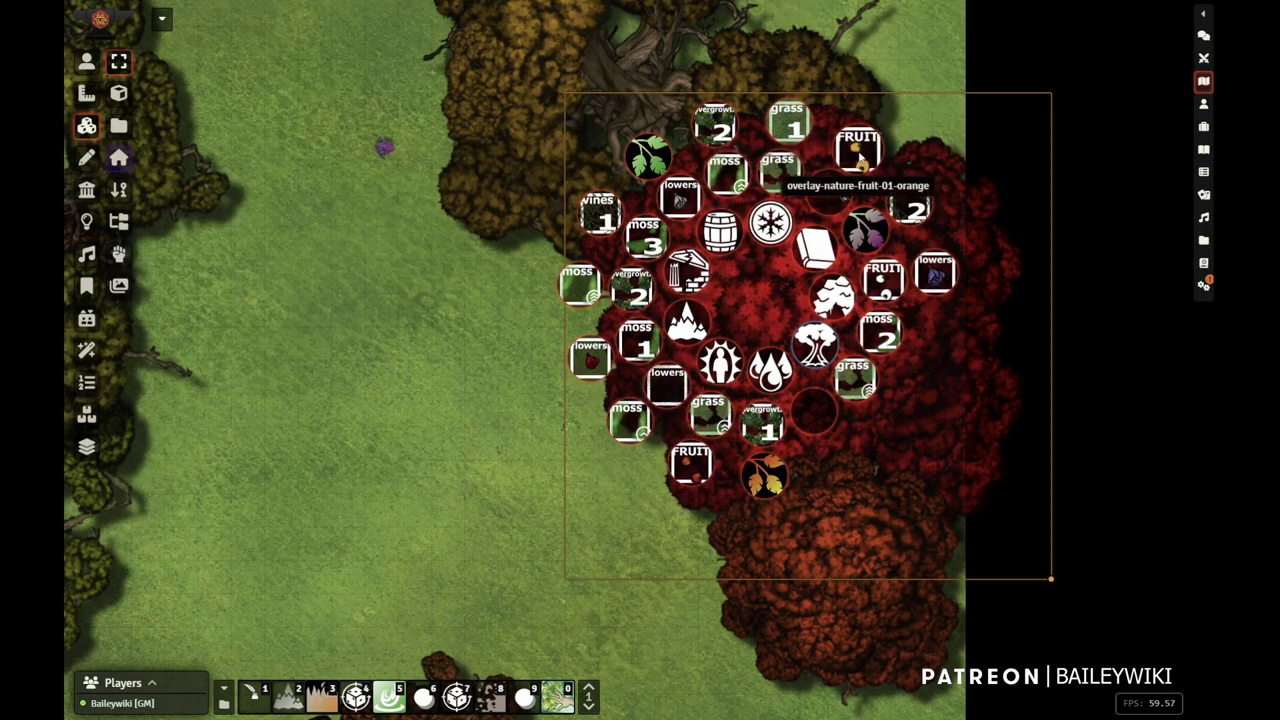
{"action": "left_click", "coordinate": [514, 415]}
{"action": "scroll", "coordinate": [517, 420], "scroll_direction": "up", "scroll_amount": 4}
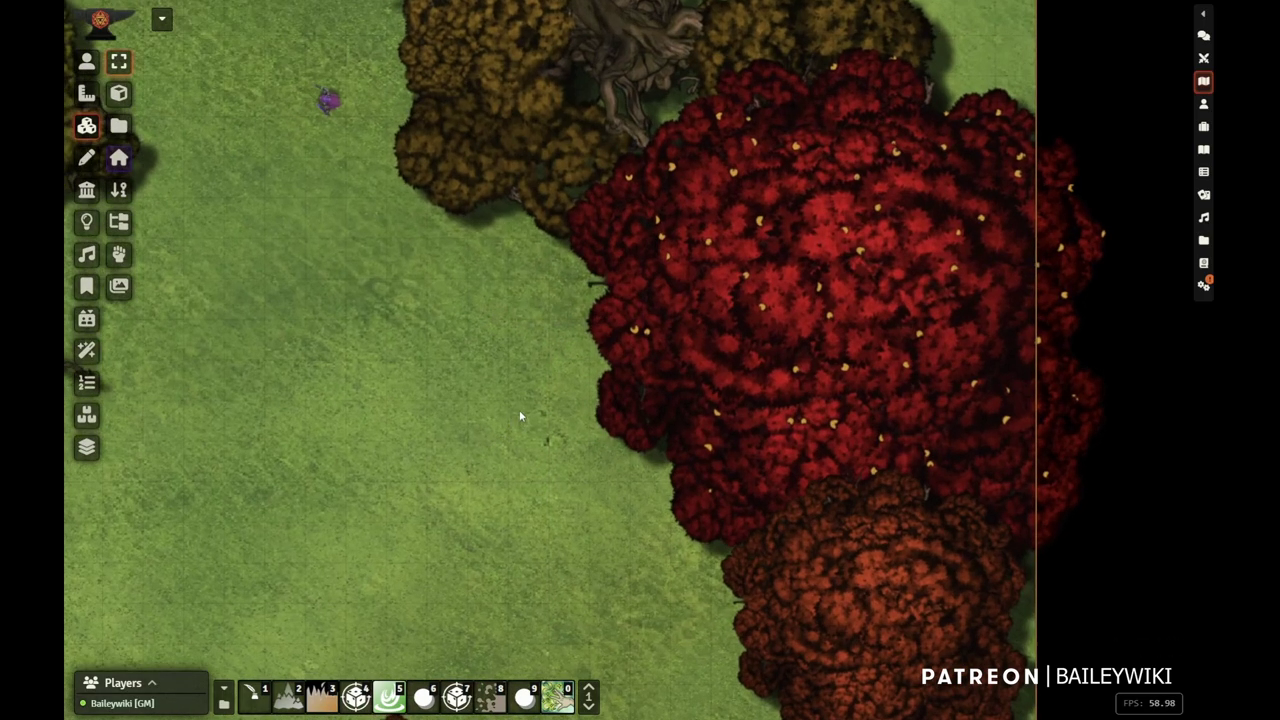
{"action": "scroll", "coordinate": [521, 412], "scroll_direction": "down", "scroll_amount": 5}
{"action": "scroll", "coordinate": [521, 411], "scroll_direction": "down", "scroll_amount": 2}
Add the white flowers overlay to the smaller orange-red tree below the large red one
{"action": "left_click", "coordinate": [746, 531]}
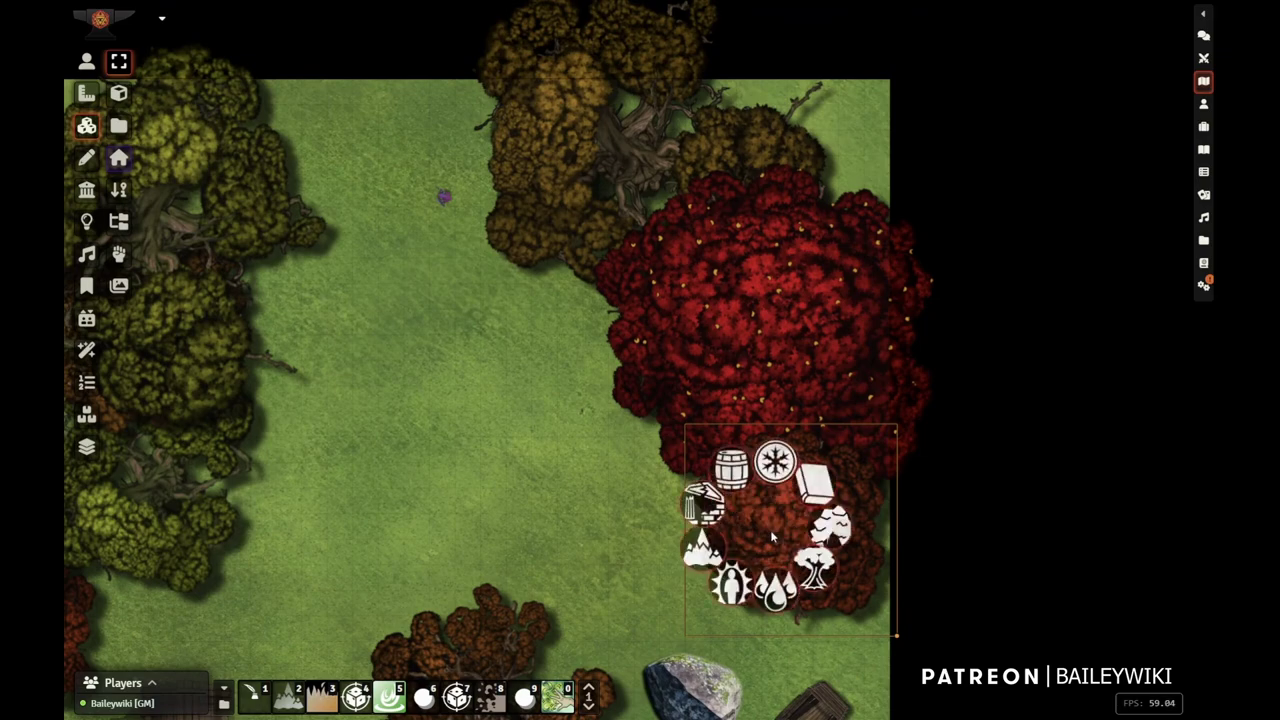
{"action": "left_click", "coordinate": [823, 567]}
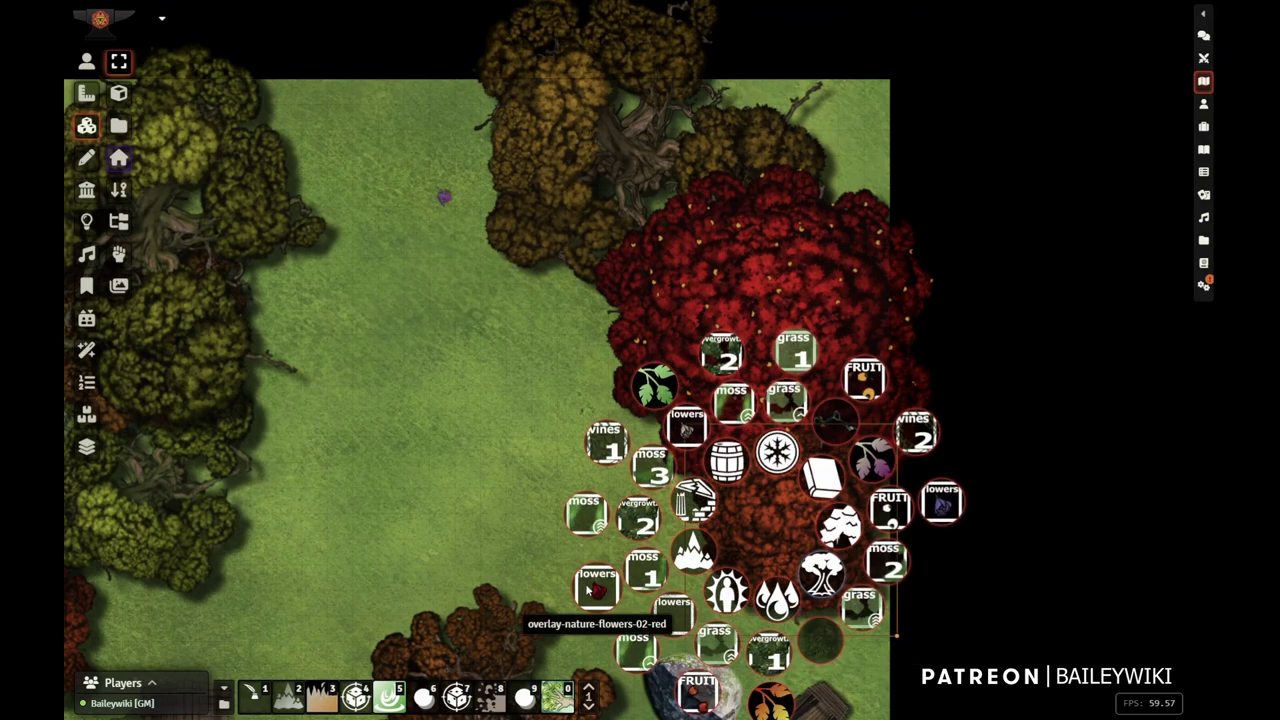
{"action": "left_click", "coordinate": [686, 427]}
{"action": "left_click", "coordinate": [450, 440]}
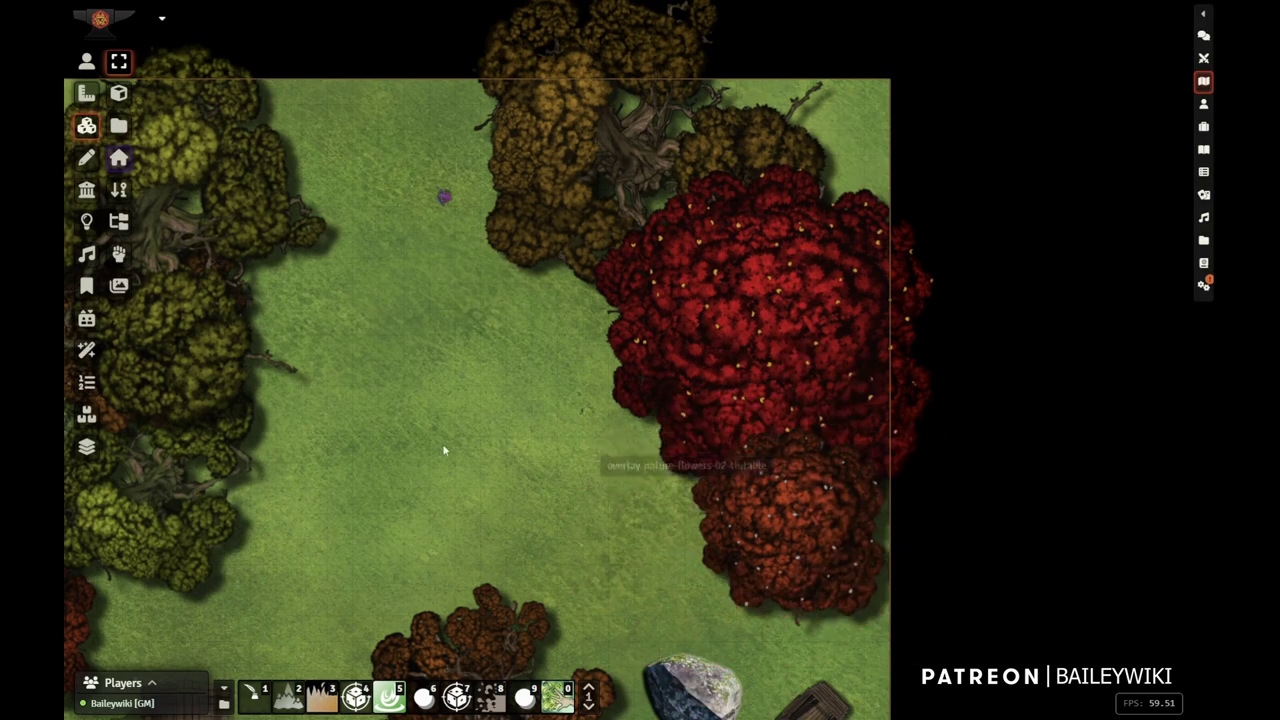
Add the overlay-nature-grass-02c overlay to the ground tile
{"action": "scroll", "coordinate": [447, 432], "scroll_direction": "up", "scroll_amount": 6}
{"action": "scroll", "coordinate": [328, 372], "scroll_direction": "down", "scroll_amount": 3}
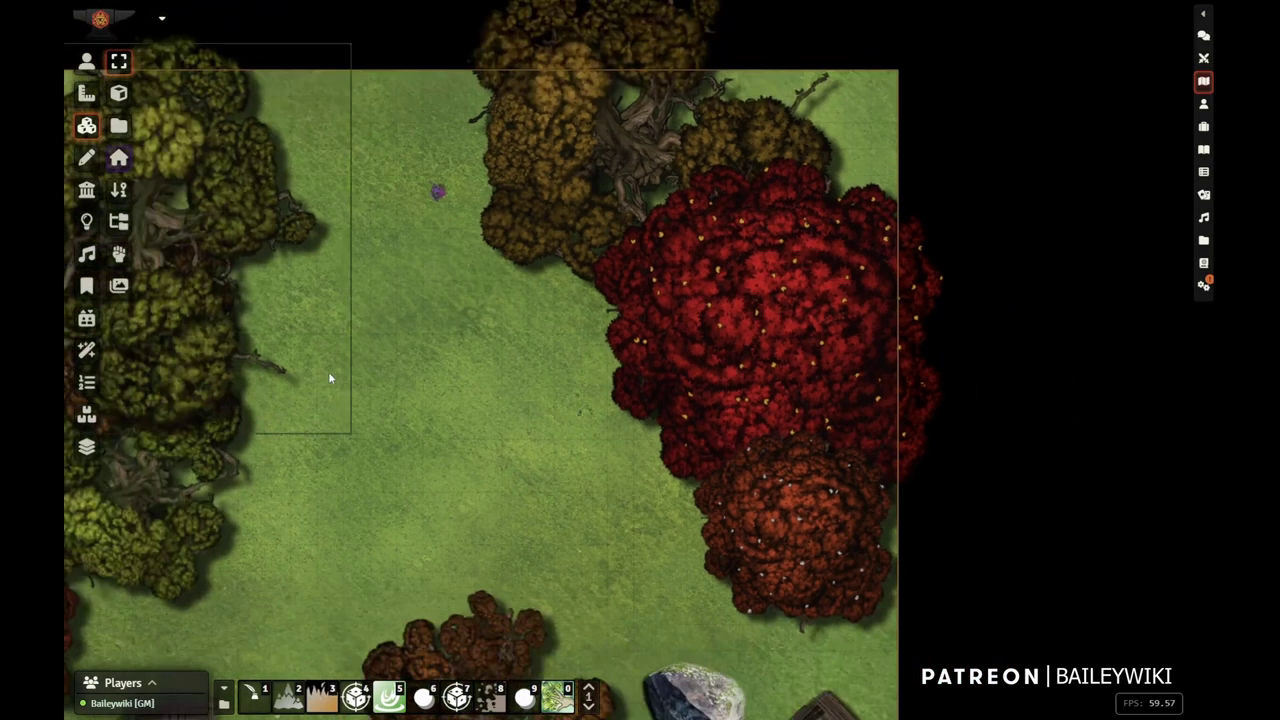
{"action": "key", "text": "0"}
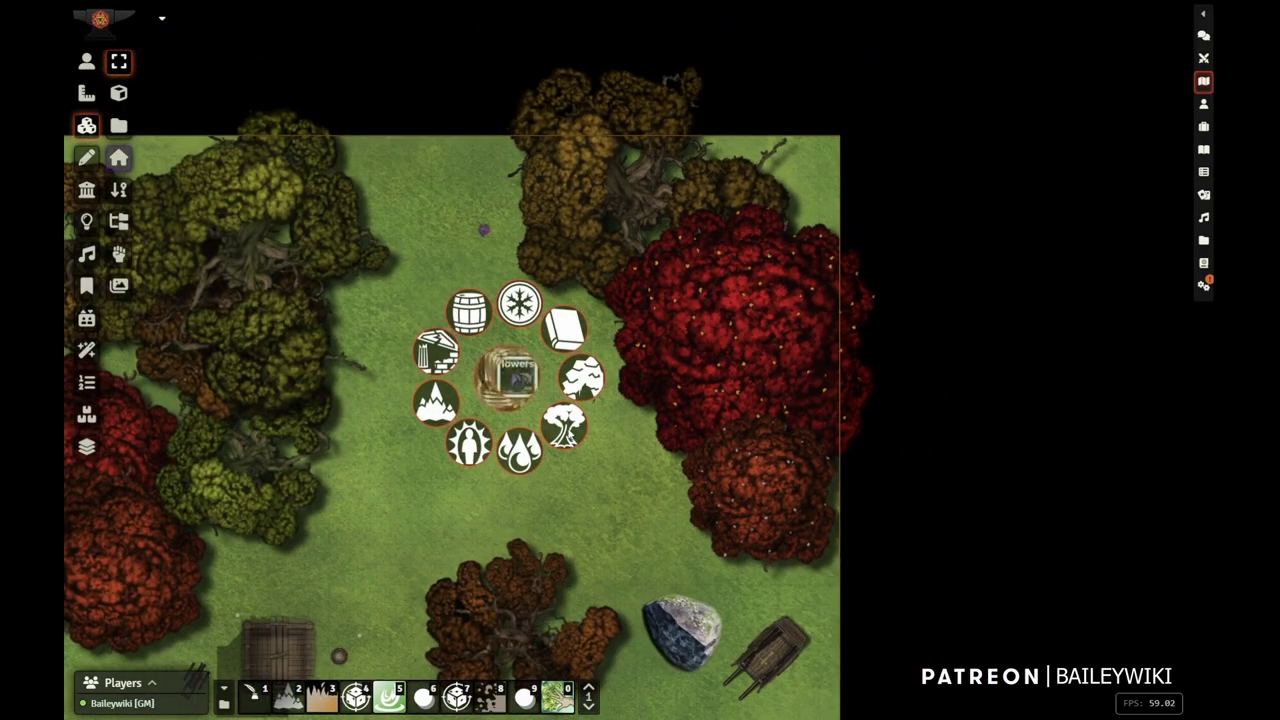
{"action": "left_click", "coordinate": [567, 431]}
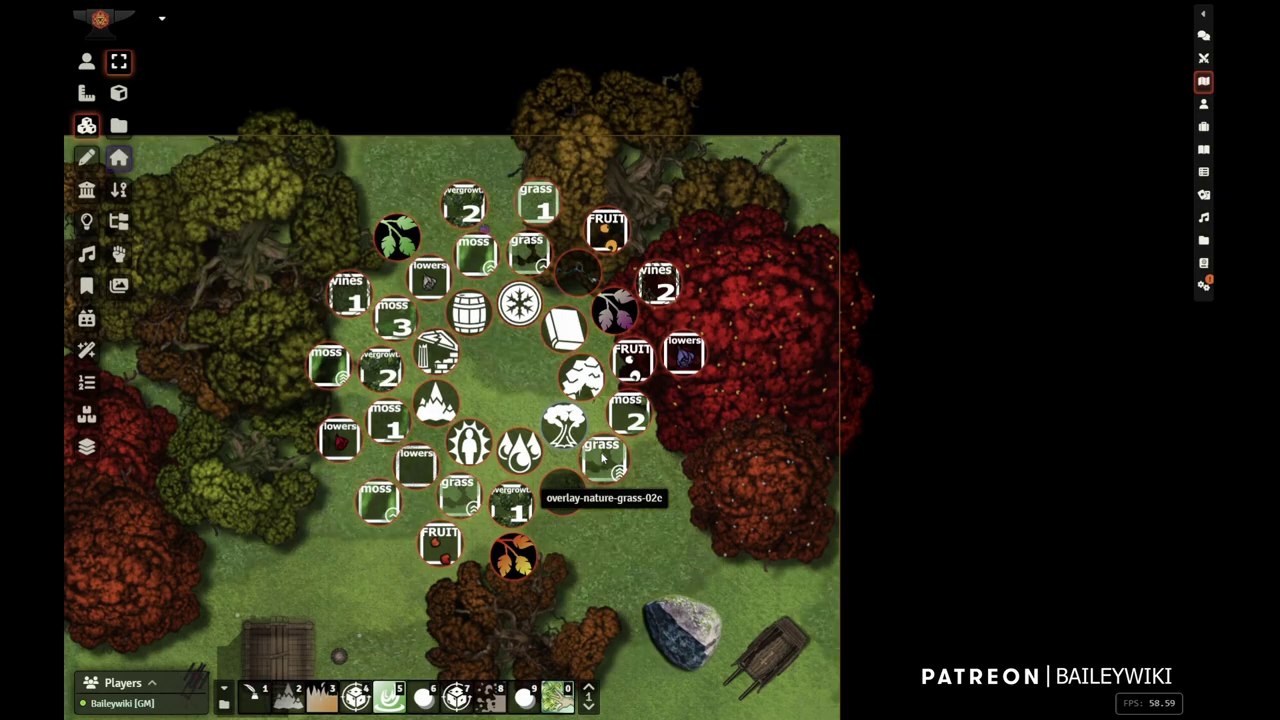
{"action": "scroll", "coordinate": [357, 468], "scroll_direction": "up", "scroll_amount": 2}
{"action": "scroll", "coordinate": [358, 470], "scroll_direction": "up", "scroll_amount": 2}
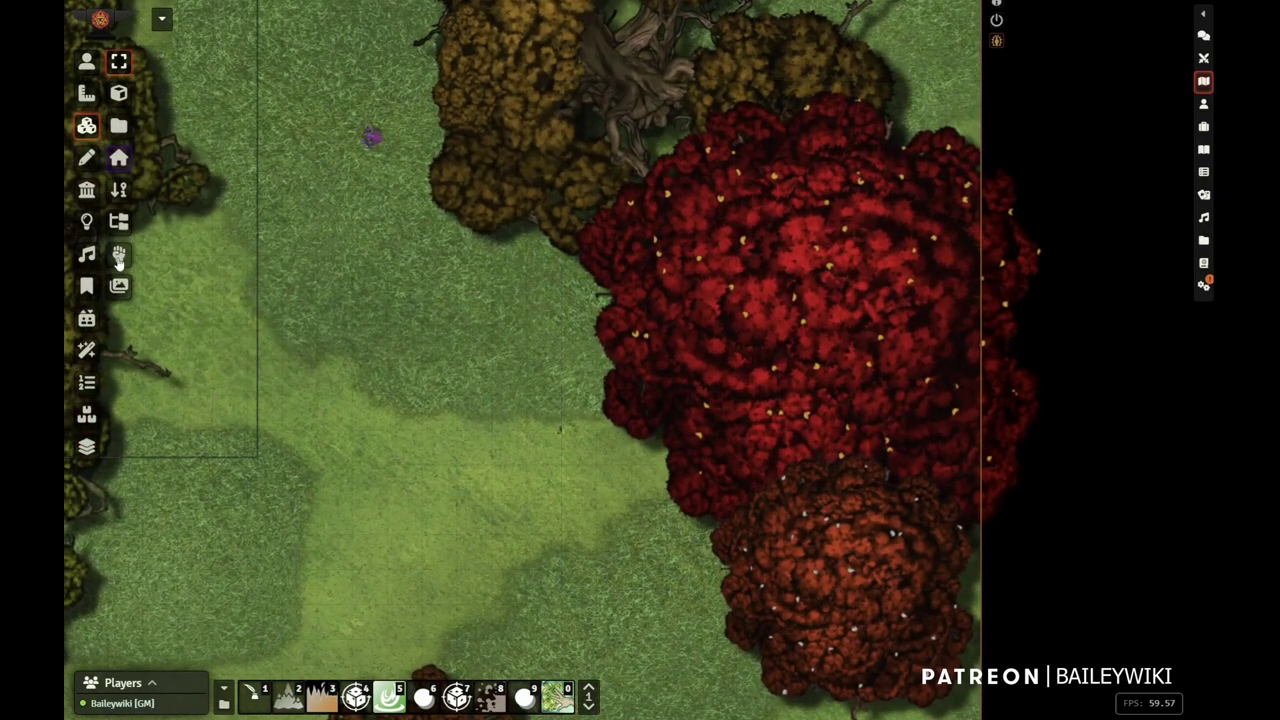
{"action": "left_click", "coordinate": [87, 64]}
{"action": "left_click_drag", "start_coordinate": [299, 270], "coordinate": [576, 345]}
{"action": "scroll", "coordinate": [636, 266], "scroll_direction": "up", "scroll_amount": 3}
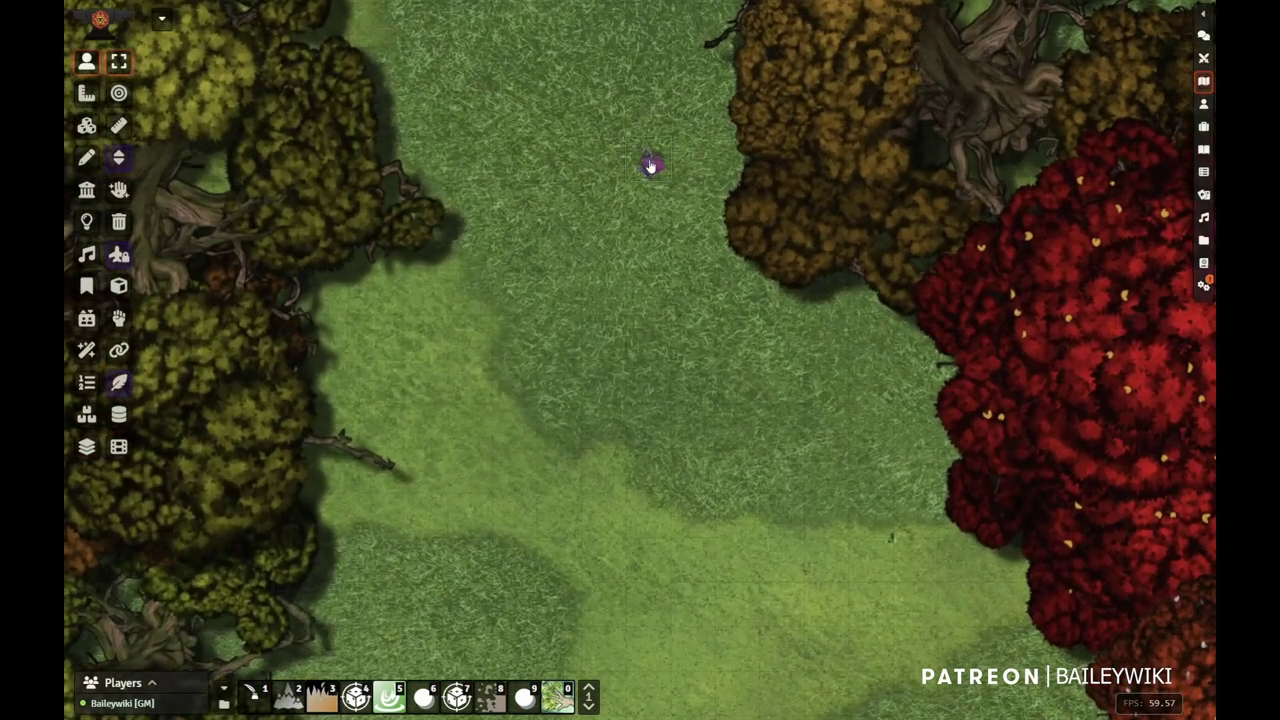
{"action": "left_click", "coordinate": [81, 130]}
{"action": "scroll", "coordinate": [417, 383], "scroll_direction": "down", "scroll_amount": 7}
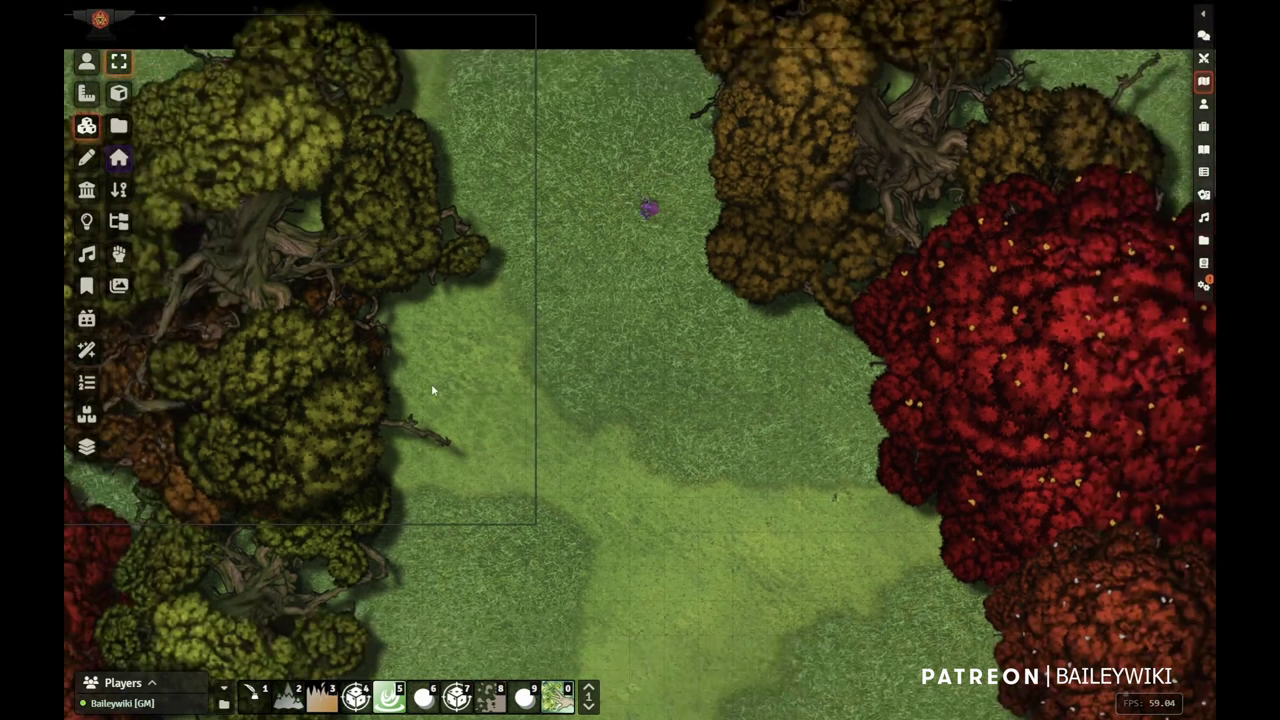
Add the overlay-river-01 overlay to the ground tile
{"action": "right_click", "coordinate": [594, 554]}
{"action": "left_click", "coordinate": [641, 599]}
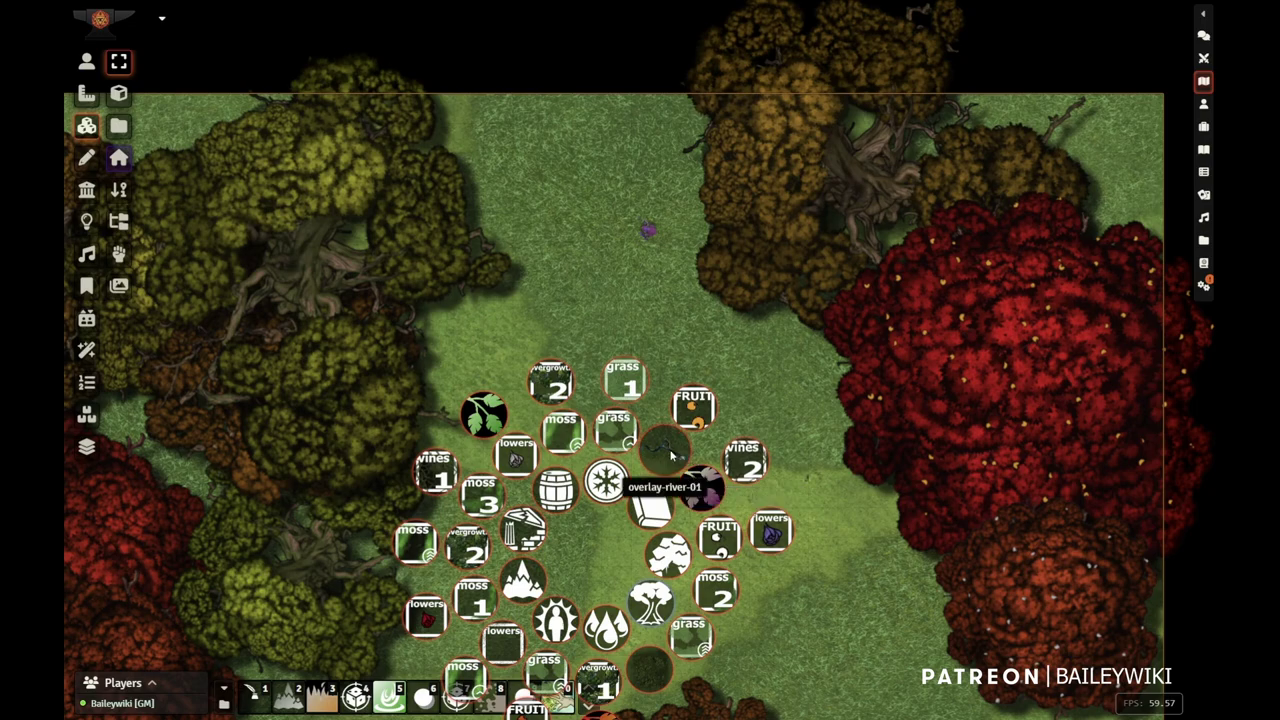
{"action": "left_click", "coordinate": [671, 455]}
Edit the ground's overlay-river-01 filter with Rotation 81 and both ScaleX and ScaleY 1.4, and apply the changes
{"action": "left_click", "coordinate": [672, 455]}
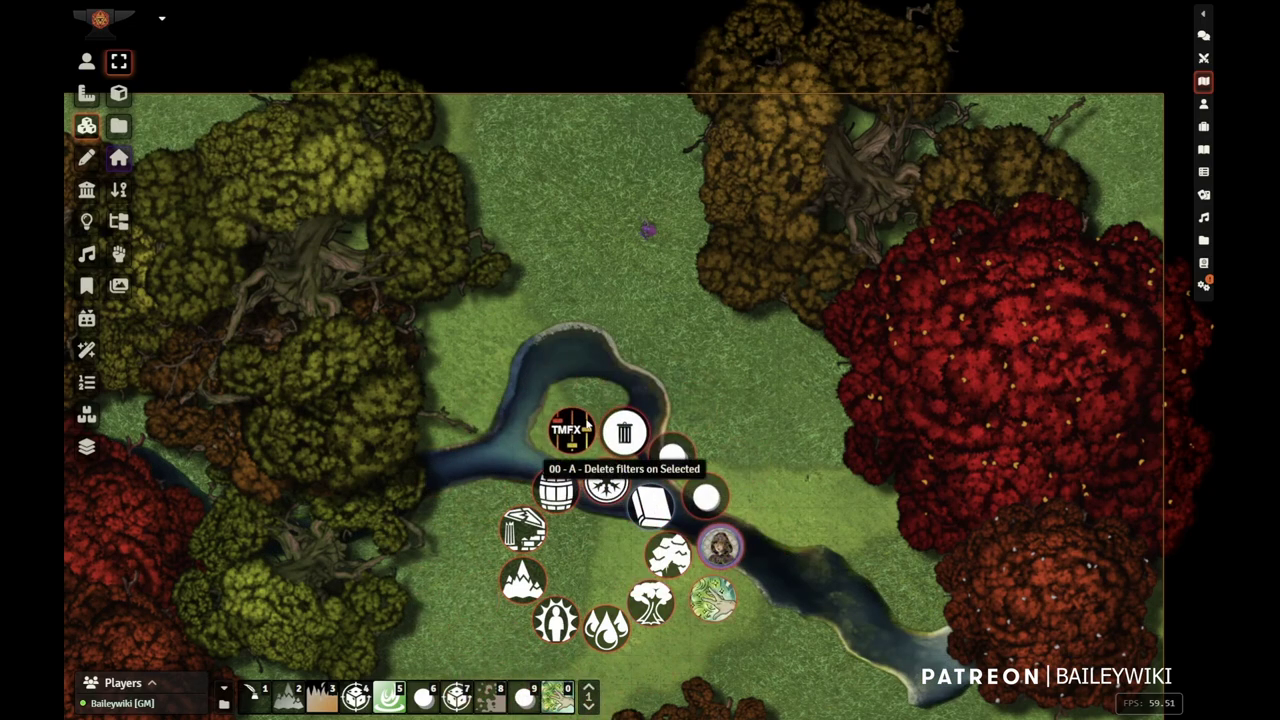
{"action": "left_click", "coordinate": [583, 415]}
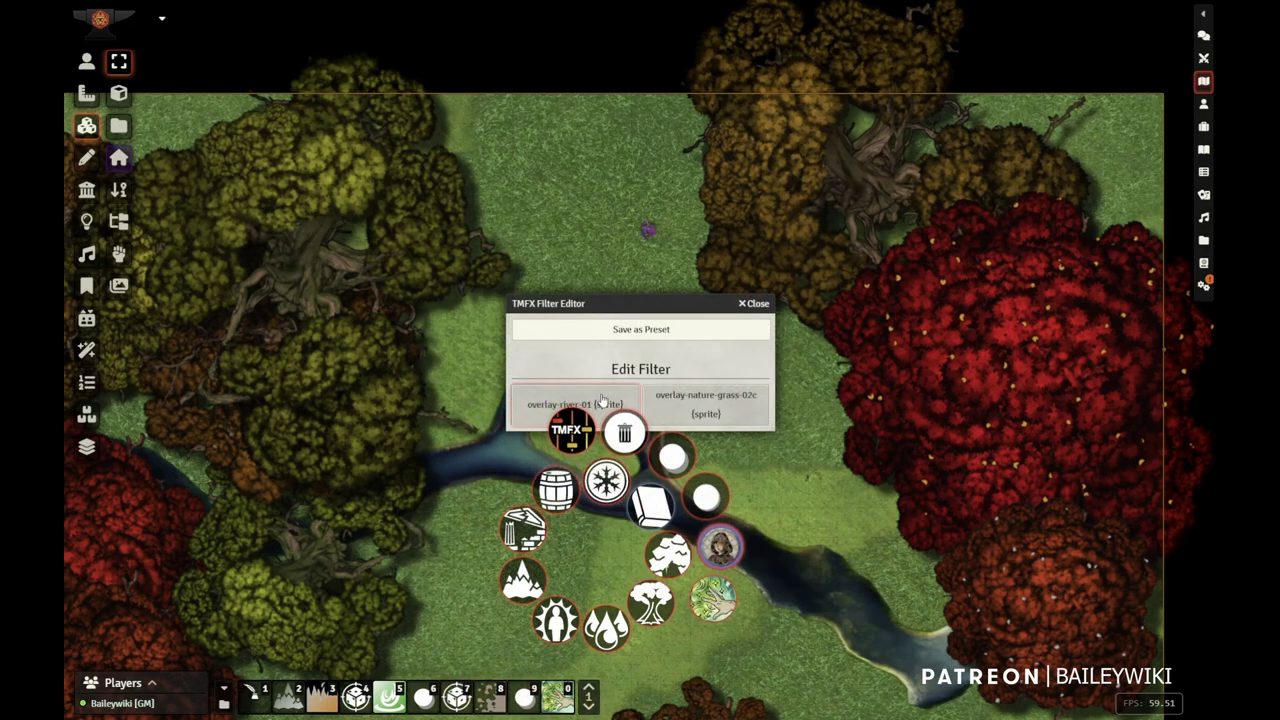
{"action": "left_click", "coordinate": [600, 404]}
{"action": "left_click_drag", "start_coordinate": [689, 153], "coordinate": [281, 152]}
{"action": "scroll", "coordinate": [671, 445], "scroll_direction": "down", "scroll_amount": 3}
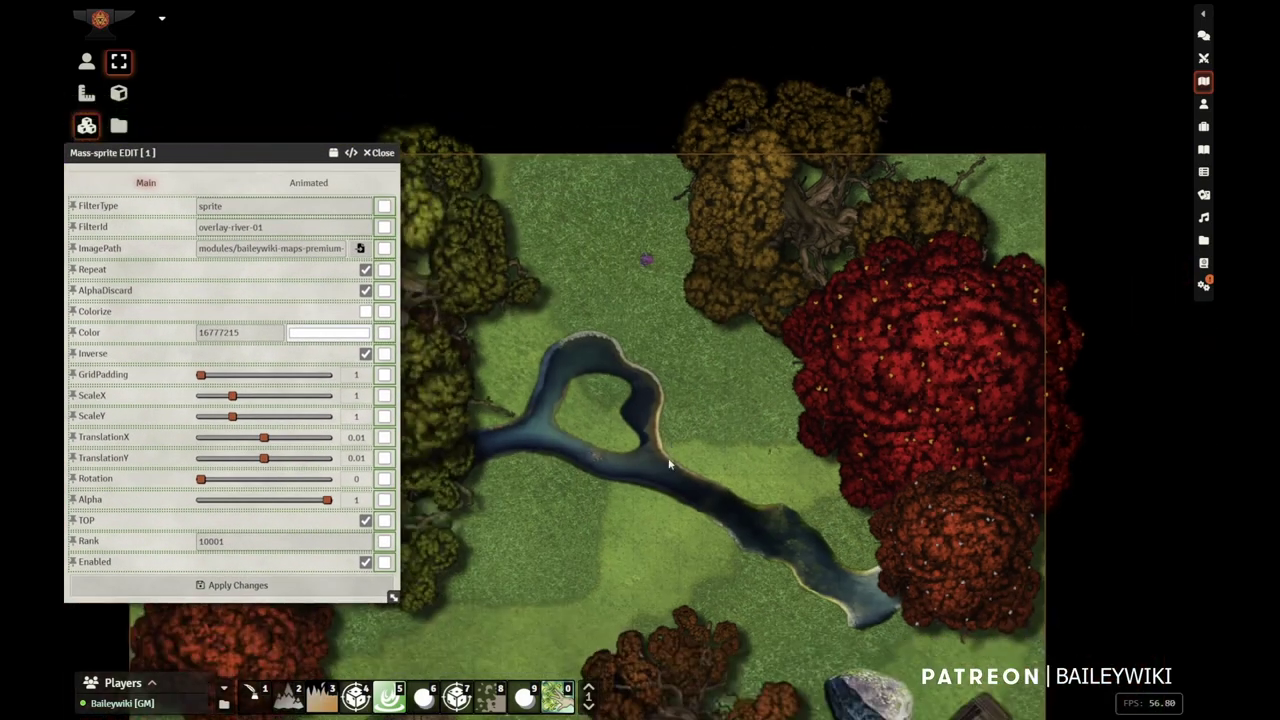
{"action": "left_click", "coordinate": [224, 484]}
{"action": "left_click_drag", "start_coordinate": [229, 485], "coordinate": [230, 485]}
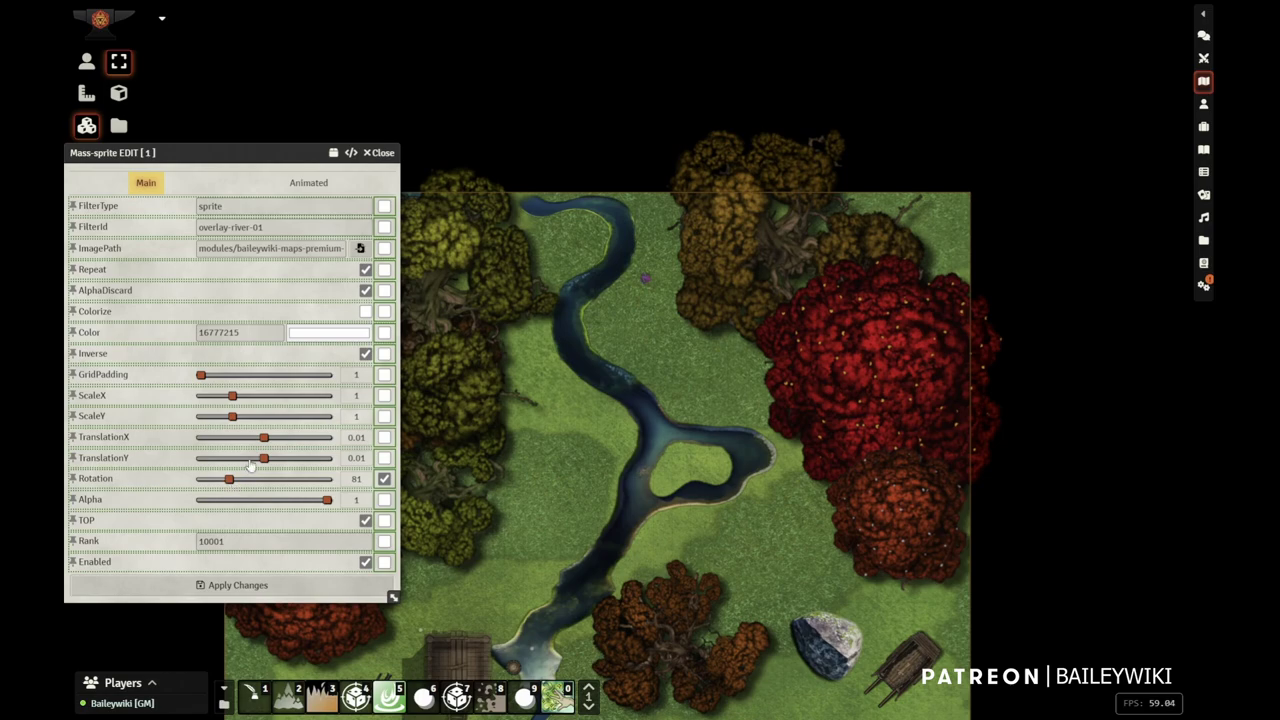
{"action": "left_click", "coordinate": [245, 417]}
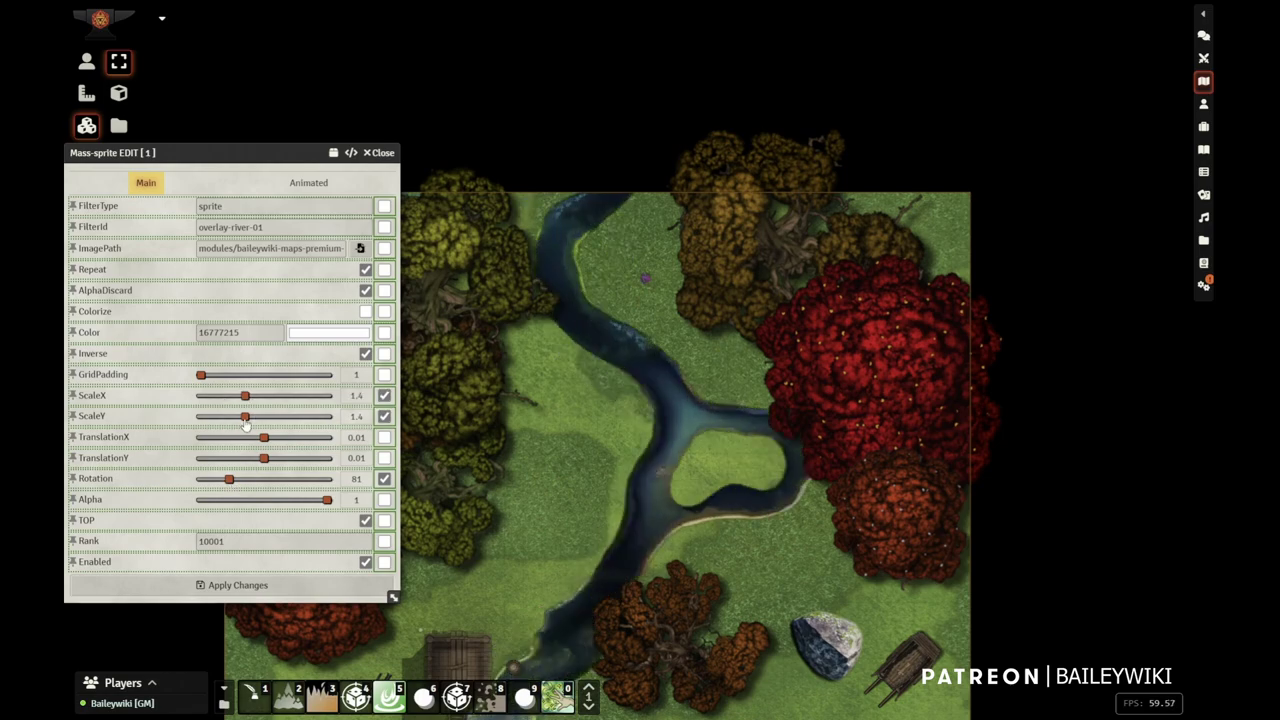
{"action": "left_click", "coordinate": [262, 588]}
{"action": "left_click", "coordinate": [768, 303]}
{"action": "scroll", "coordinate": [655, 370], "scroll_direction": "up", "scroll_amount": 3}
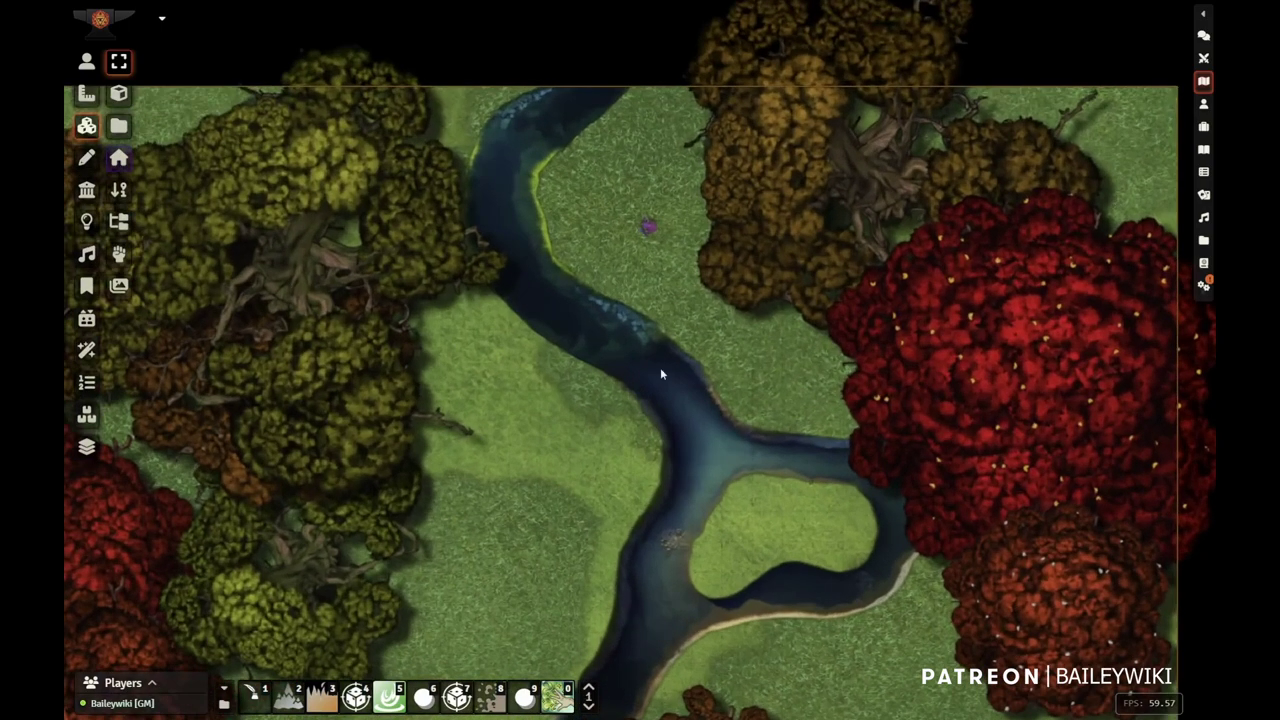
Add the overlay-nature-moss-02 overlay to the rock beside the cart
{"action": "left_click", "coordinate": [86, 68]}
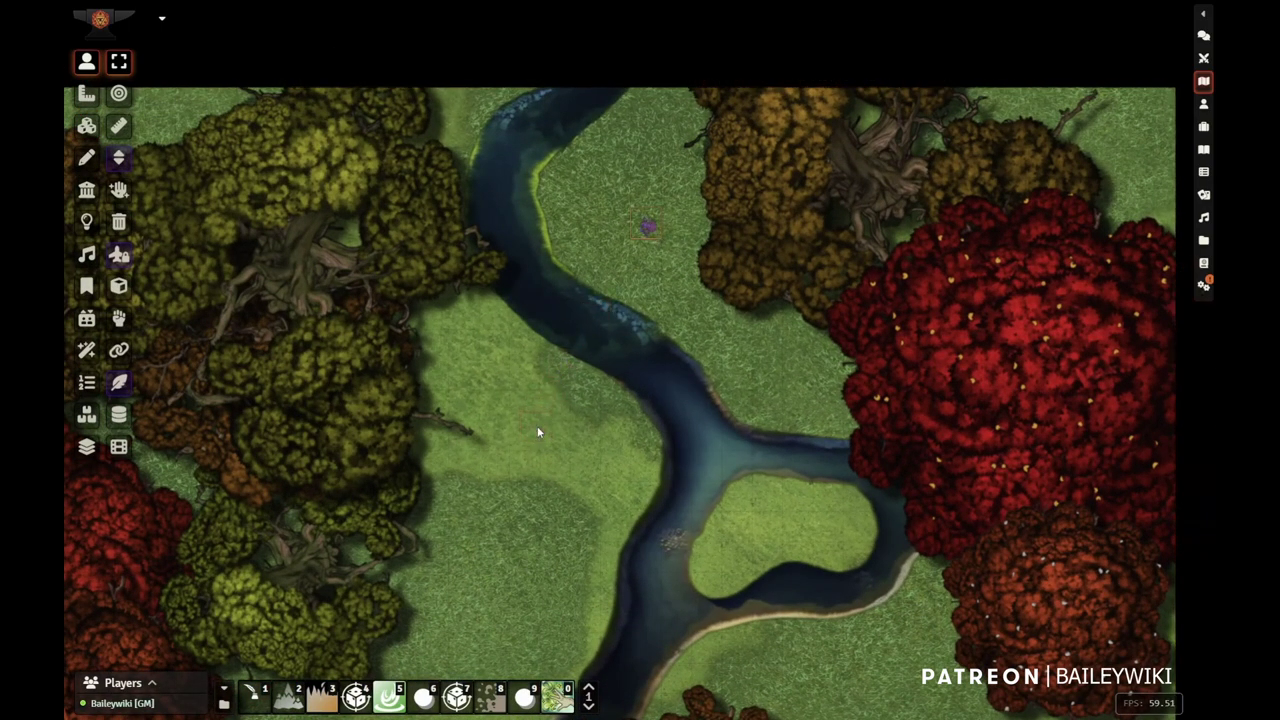
{"action": "scroll", "coordinate": [610, 490], "scroll_direction": "down", "scroll_amount": 7}
{"action": "left_click_drag", "start_coordinate": [660, 538], "coordinate": [228, 212]}
{"action": "scroll", "coordinate": [668, 335], "scroll_direction": "up", "scroll_amount": 8}
{"action": "left_click", "coordinate": [87, 126]}
{"action": "left_click", "coordinate": [584, 363]}
{"action": "right_click", "coordinate": [582, 376]}
{"action": "left_click", "coordinate": [638, 418]}
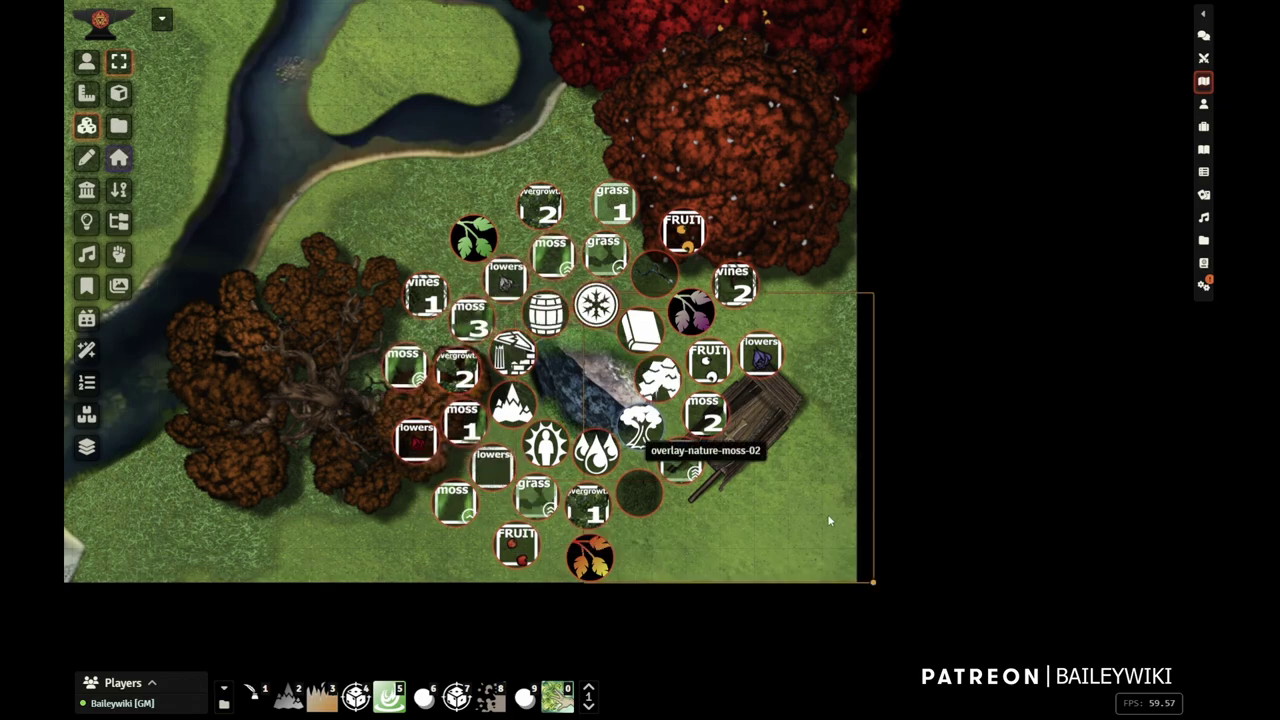
{"action": "left_click", "coordinate": [705, 414]}
{"action": "scroll", "coordinate": [660, 498], "scroll_direction": "up", "scroll_amount": 6}
{"action": "scroll", "coordinate": [658, 498], "scroll_direction": "up", "scroll_amount": 2}
{"action": "left_click", "coordinate": [845, 450]}
{"action": "scroll", "coordinate": [845, 450], "scroll_direction": "down", "scroll_amount": 4}
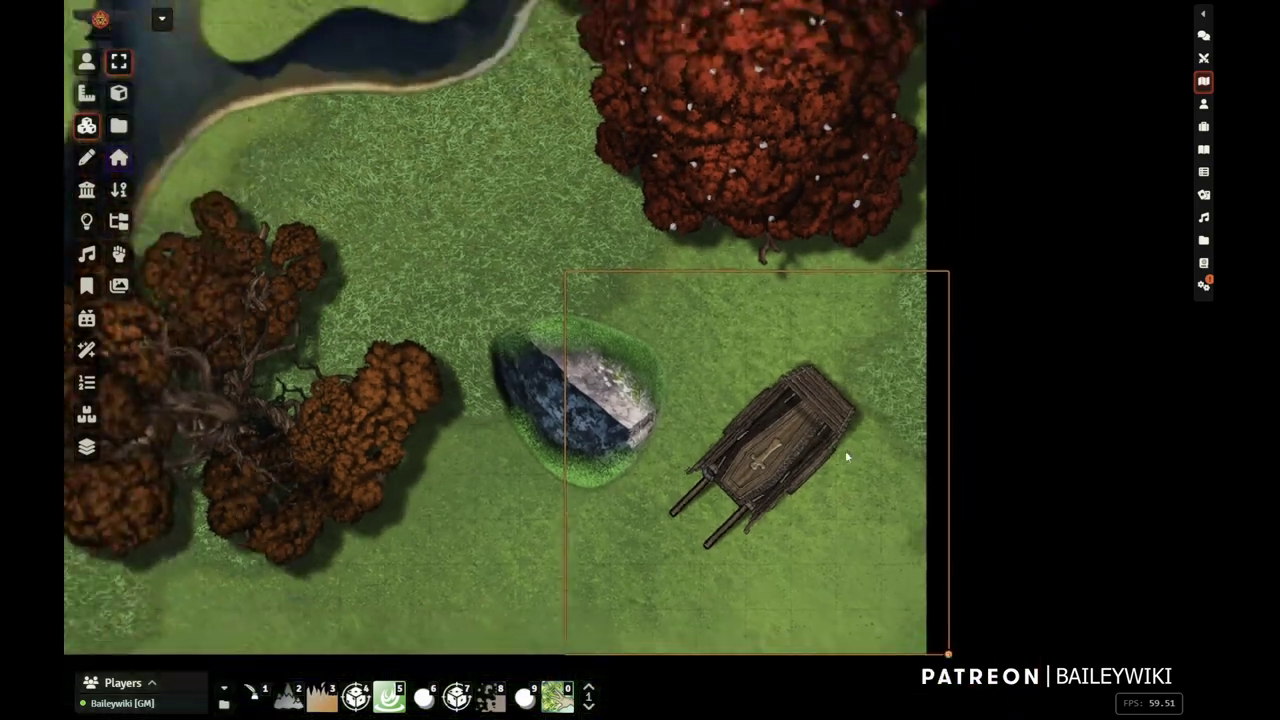
Add the vines 2 overlay to the wooden cart carrying the coffin
{"action": "right_click", "coordinate": [776, 430]}
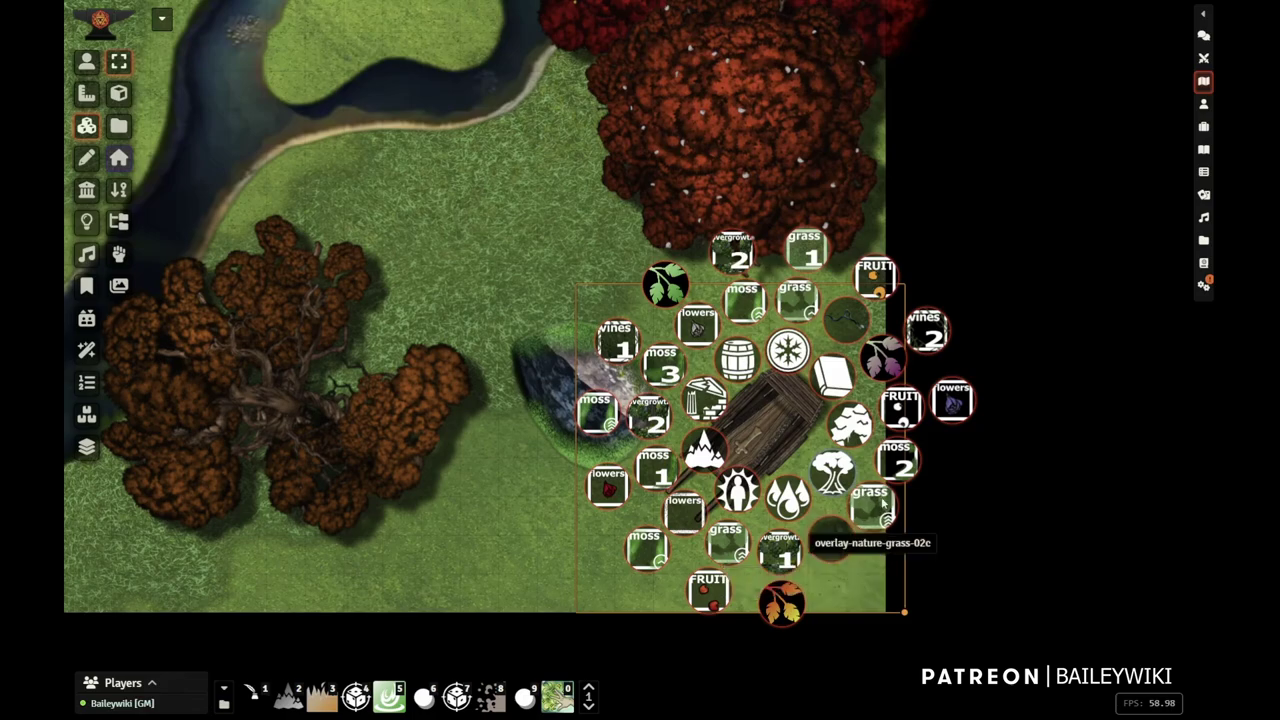
{"action": "left_click", "coordinate": [922, 338]}
{"action": "left_click", "coordinate": [525, 520]}
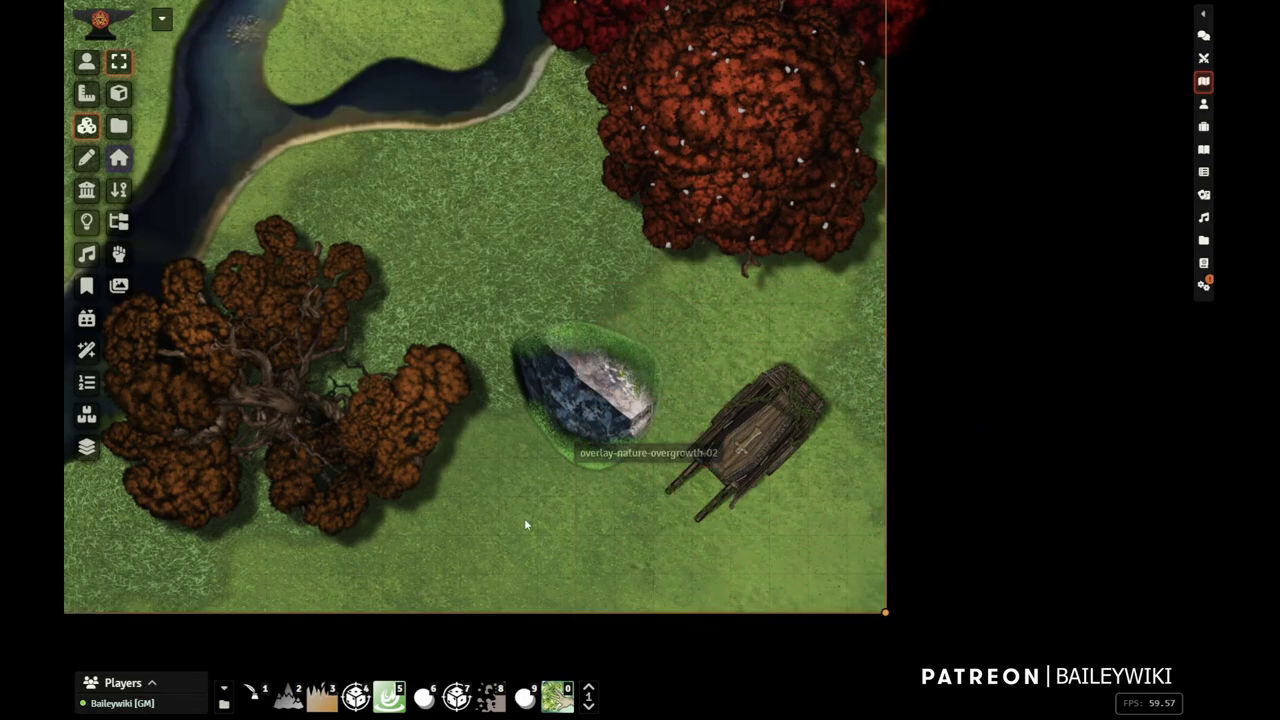
{"action": "scroll", "coordinate": [870, 634], "scroll_direction": "up", "scroll_amount": 10}
{"action": "left_click_drag", "start_coordinate": [870, 631], "coordinate": [546, 474]}
{"action": "scroll", "coordinate": [622, 292], "scroll_direction": "up", "scroll_amount": 5}
{"action": "scroll", "coordinate": [491, 430], "scroll_direction": "down", "scroll_amount": 11}
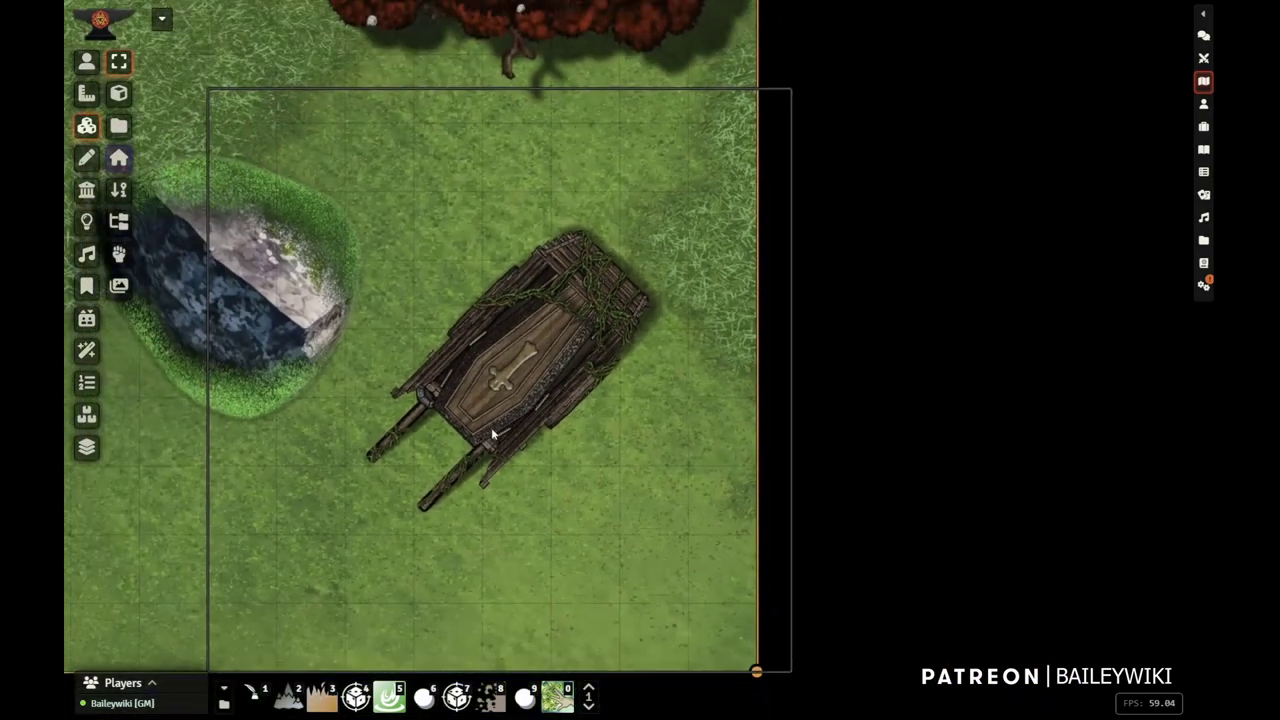
Add the overlay-nature-moss-02 overlay to the cart and a bright green grass overlay to the ground
{"action": "left_click", "coordinate": [551, 340]}
{"action": "left_click", "coordinate": [607, 388]}
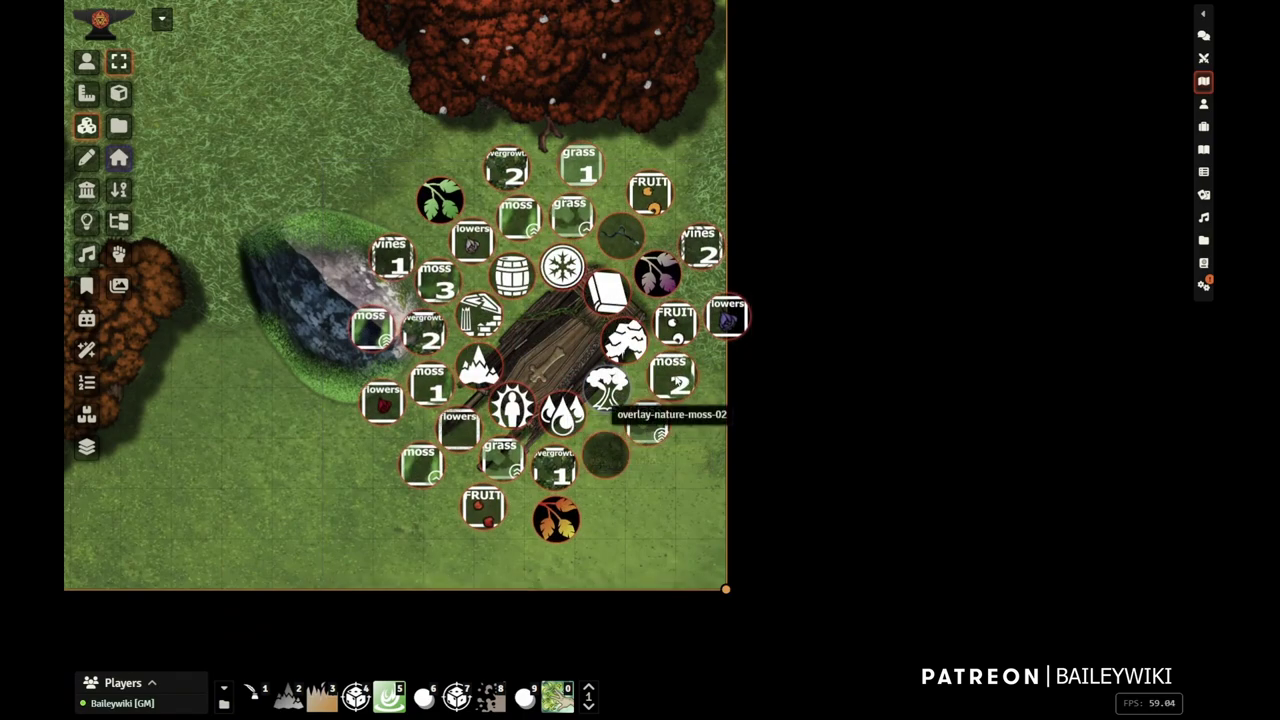
{"action": "left_click", "coordinate": [280, 425]}
{"action": "scroll", "coordinate": [329, 491], "scroll_direction": "down", "scroll_amount": 10}
{"action": "left_click_drag", "start_coordinate": [393, 336], "coordinate": [427, 374]}
{"action": "scroll", "coordinate": [426, 377], "scroll_direction": "up", "scroll_amount": 5}
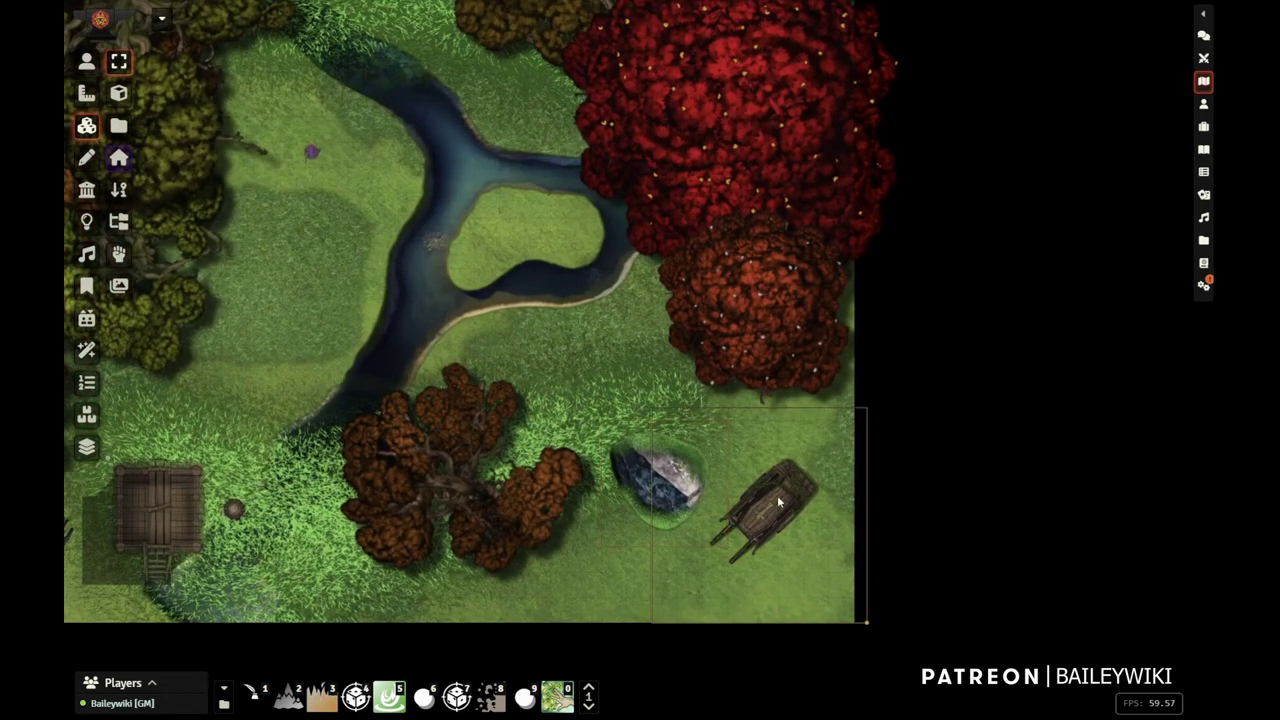
Browse the nature overlays available for the cart
{"action": "right_click", "coordinate": [779, 502]}
{"action": "left_click", "coordinate": [833, 544]}
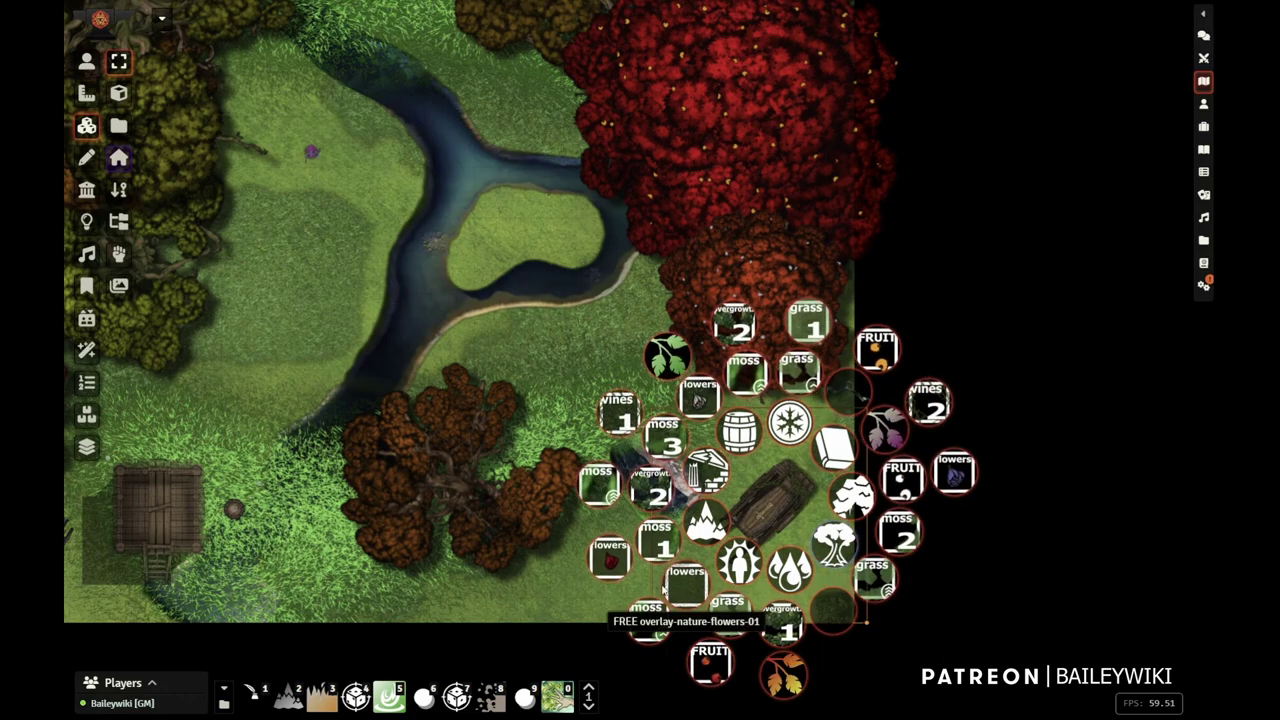
{"action": "left_click", "coordinate": [522, 595]}
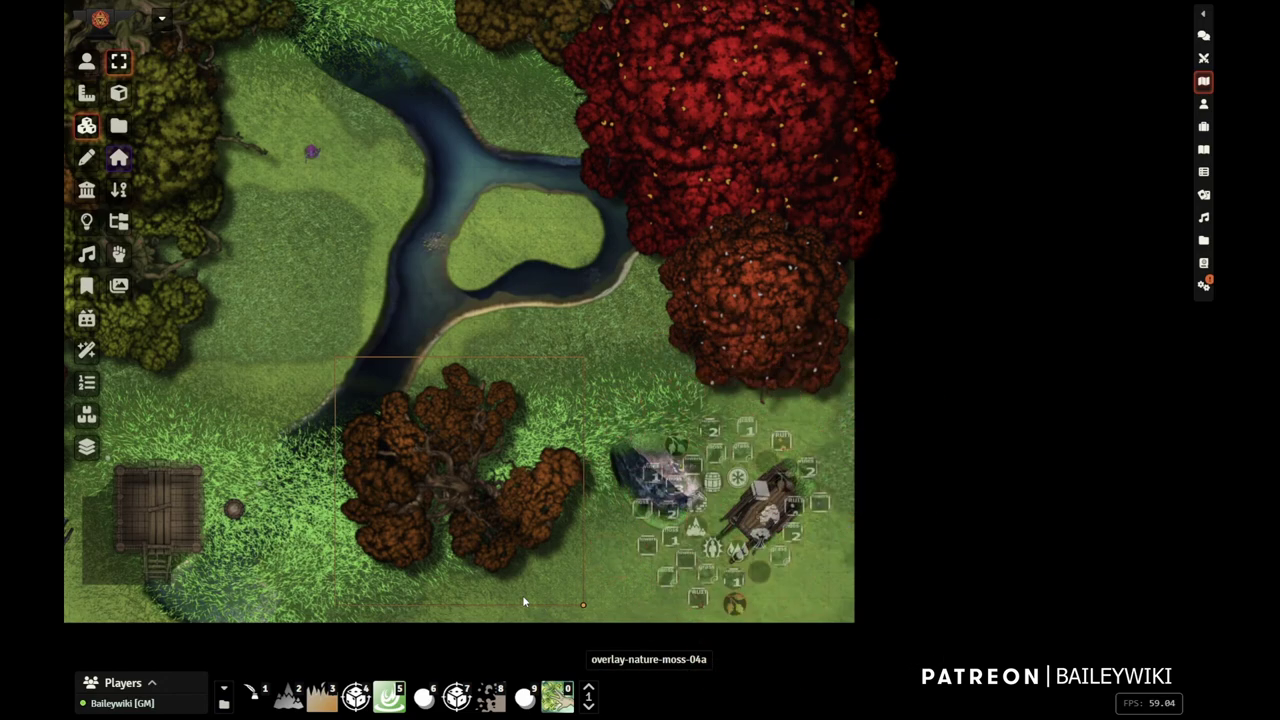
{"action": "scroll", "coordinate": [519, 577], "scroll_direction": "up", "scroll_amount": 6}
{"action": "right_click", "coordinate": [384, 513]}
{"action": "scroll", "coordinate": [664, 443], "scroll_direction": "down", "scroll_amount": 8}
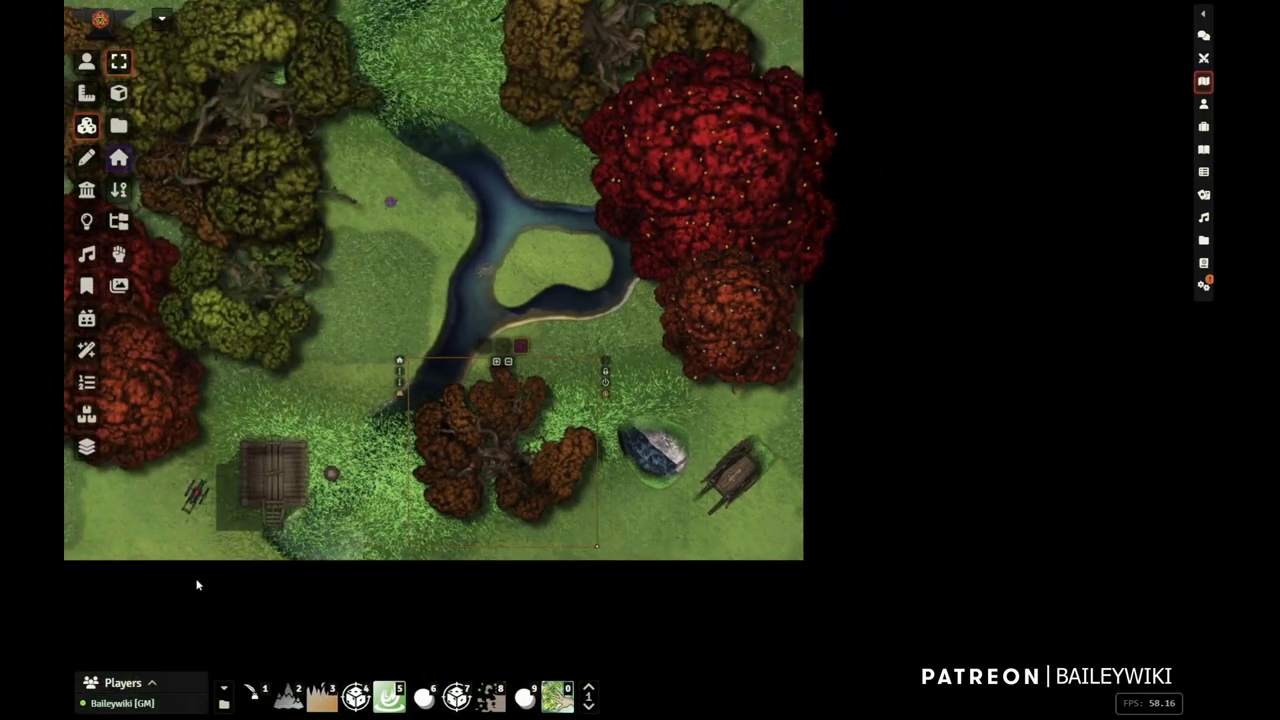
Work on the overhead tiles and add the overlay-damage-scorch-01 overlay to the wooden hut's roof
{"action": "left_click_drag", "start_coordinate": [197, 586], "coordinate": [543, 449]}
{"action": "scroll", "coordinate": [560, 462], "scroll_direction": "up", "scroll_amount": 9}
{"action": "scroll", "coordinate": [677, 397], "scroll_direction": "up", "scroll_amount": 4}
{"action": "left_click", "coordinate": [119, 158]}
{"action": "left_click", "coordinate": [574, 249]}
{"action": "double_click", "coordinate": [574, 248]}
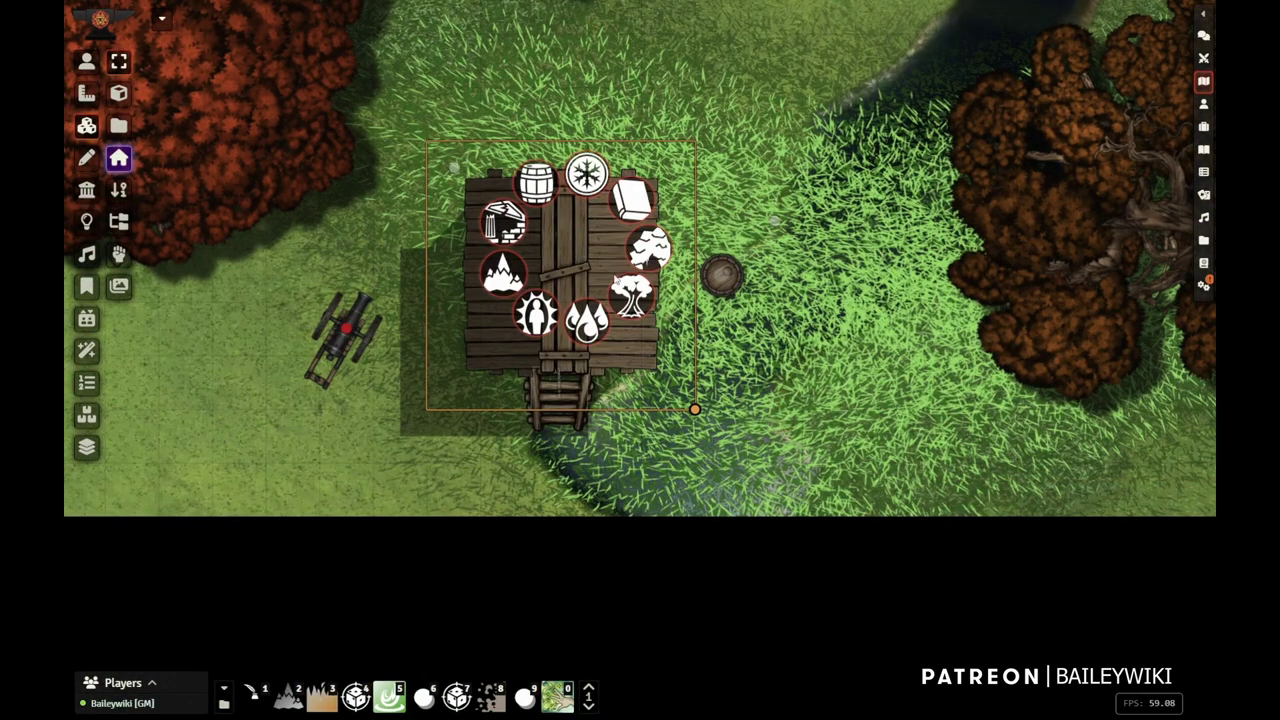
{"action": "left_click", "coordinate": [632, 296]}
{"action": "left_click", "coordinate": [510, 235]}
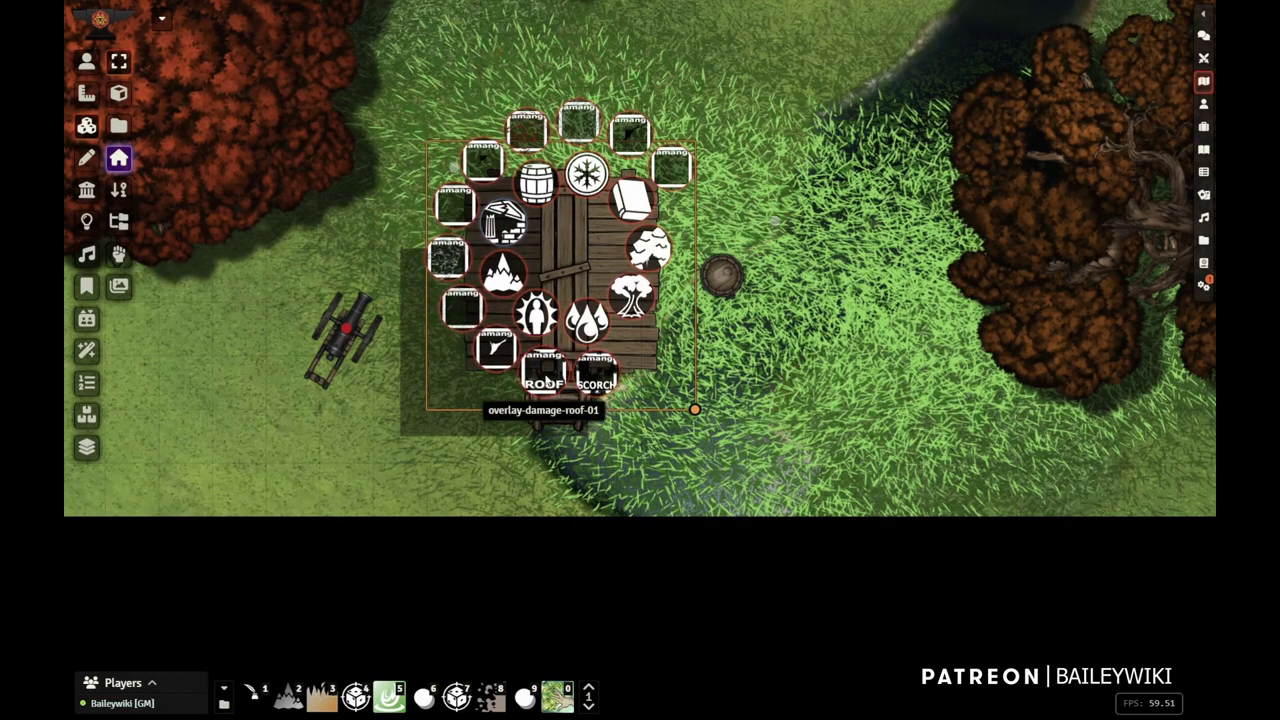
{"action": "left_click", "coordinate": [597, 376]}
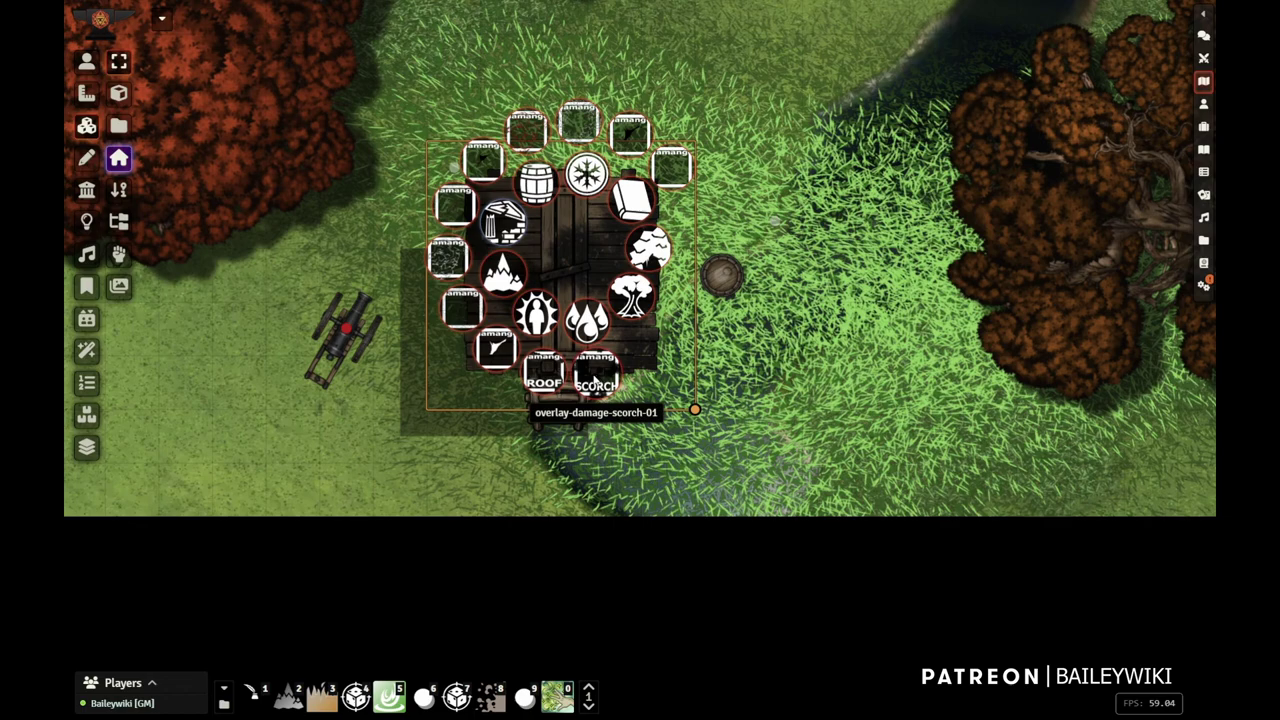
{"action": "left_click", "coordinate": [668, 580]}
Add the overlay-damage-roof-01 overlay to the scorched hut roof
{"action": "key", "text": "0"}
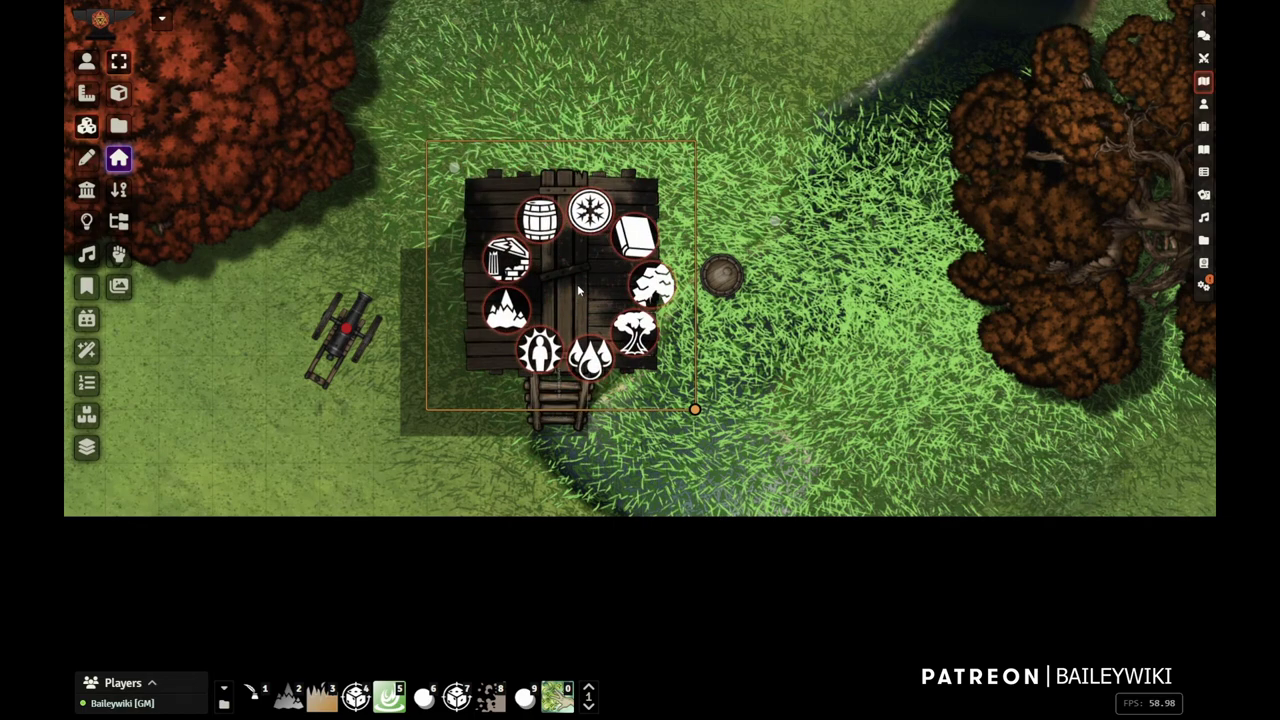
{"action": "left_click", "coordinate": [635, 333]}
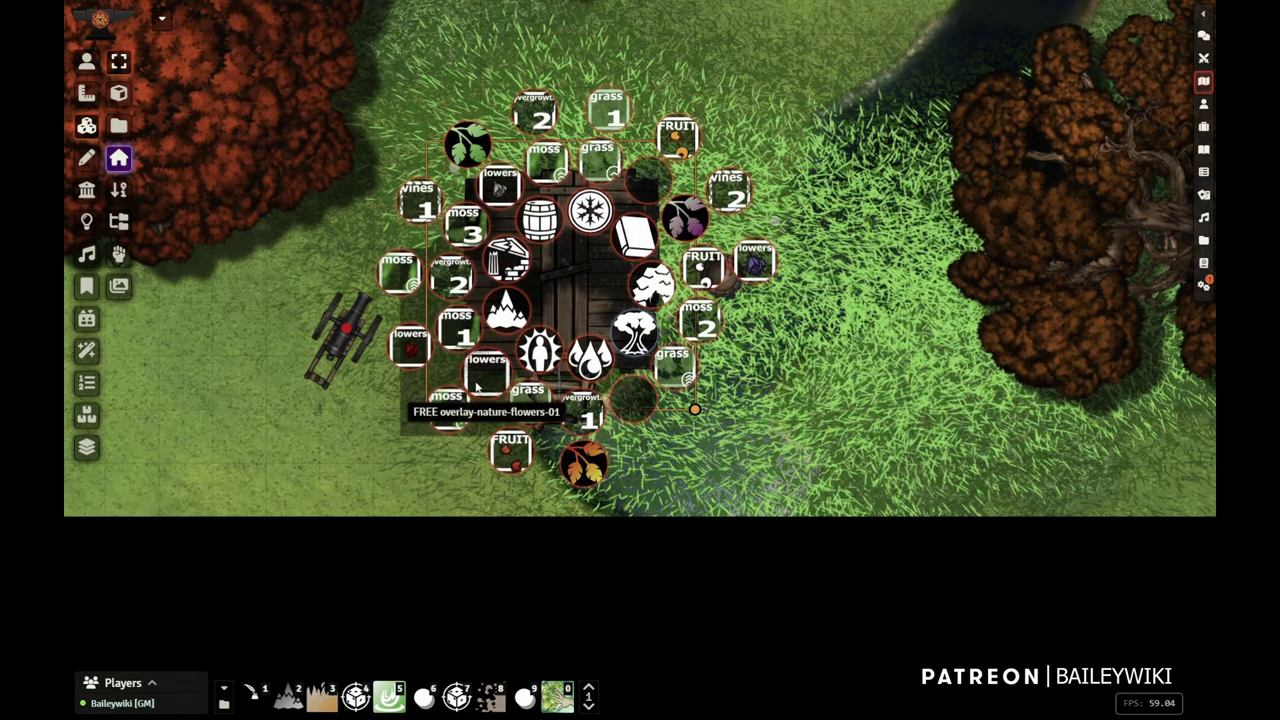
{"action": "left_click", "coordinate": [507, 262]}
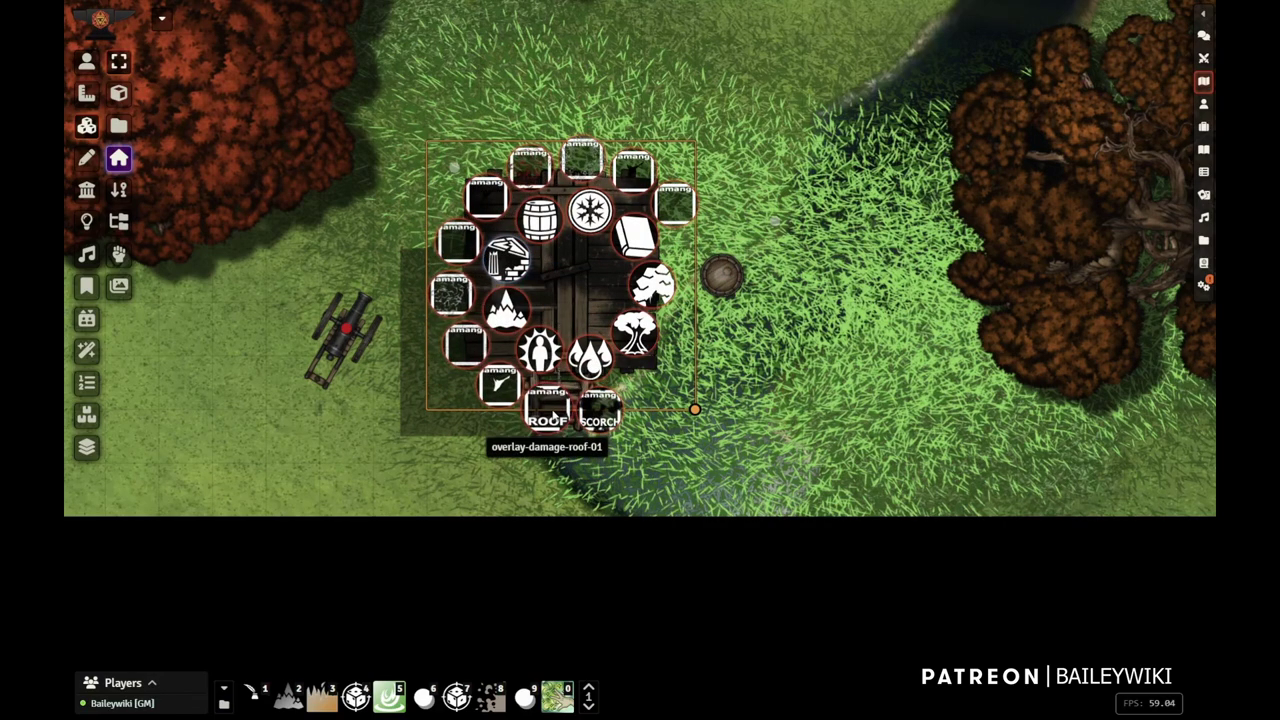
{"action": "left_click", "coordinate": [391, 489]}
Shift the hut's overlay-damage-roof-01 filter to TranslationX -1 and TranslationY -0.35
{"action": "scroll", "coordinate": [428, 320], "scroll_direction": "up", "scroll_amount": 8}
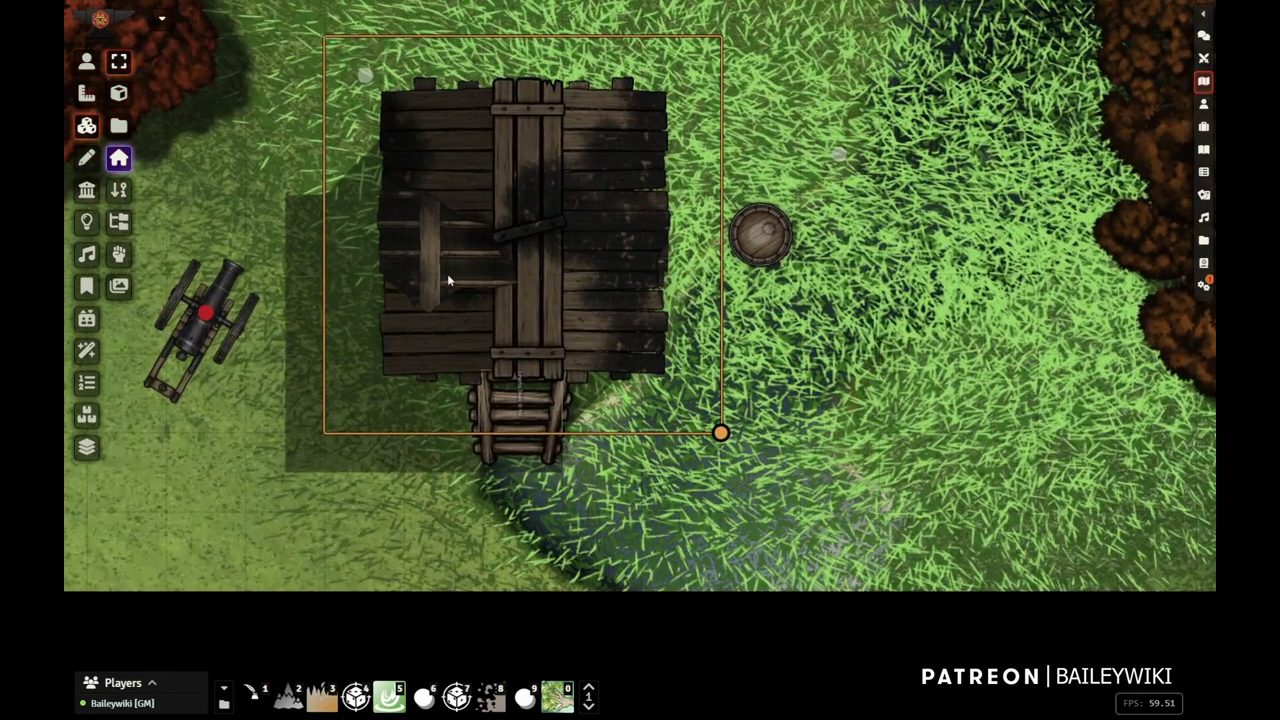
{"action": "scroll", "coordinate": [554, 203], "scroll_direction": "down", "scroll_amount": 1}
{"action": "right_click", "coordinate": [541, 206]}
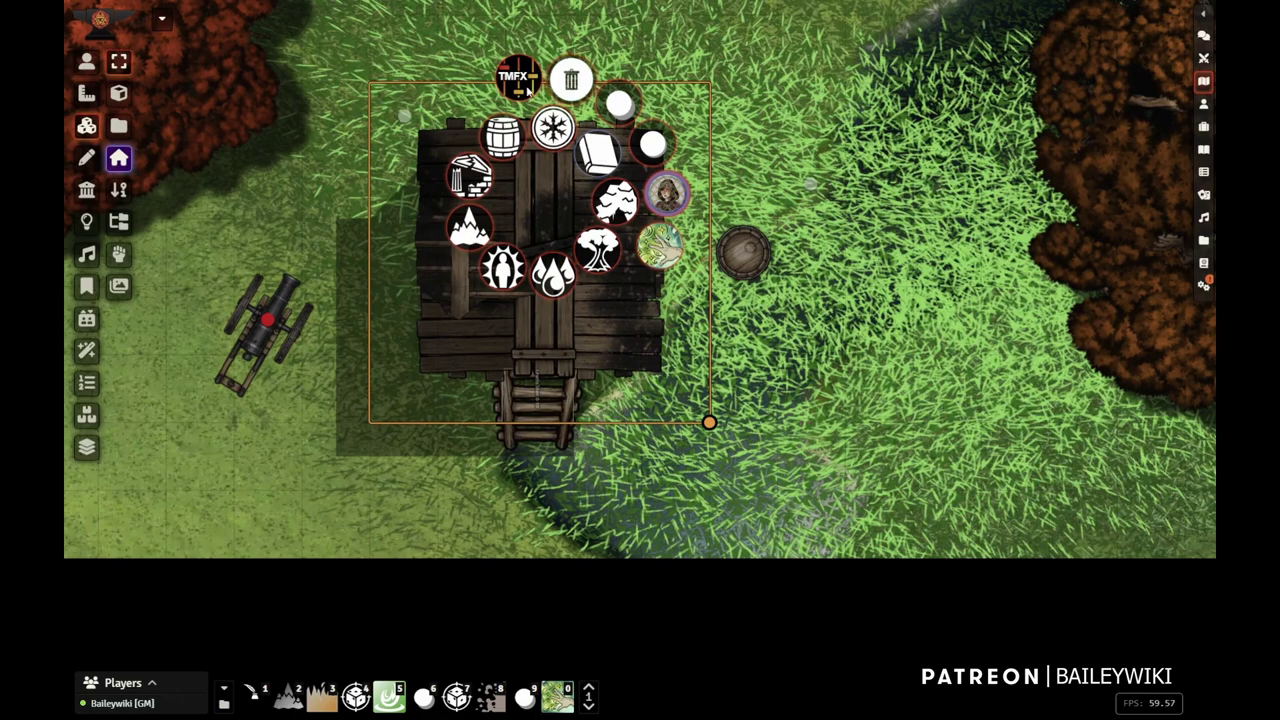
{"action": "left_click", "coordinate": [516, 75]}
{"action": "left_click", "coordinate": [597, 414]}
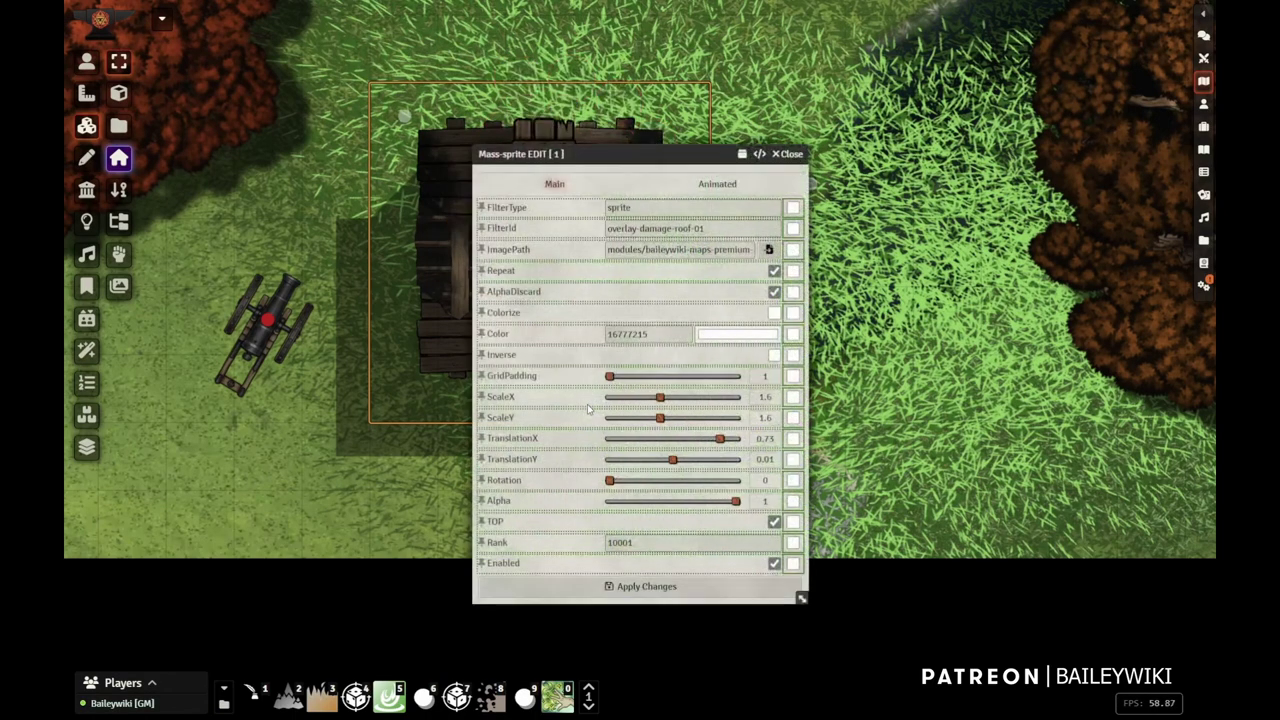
{"action": "left_click_drag", "start_coordinate": [652, 157], "coordinate": [970, 117]}
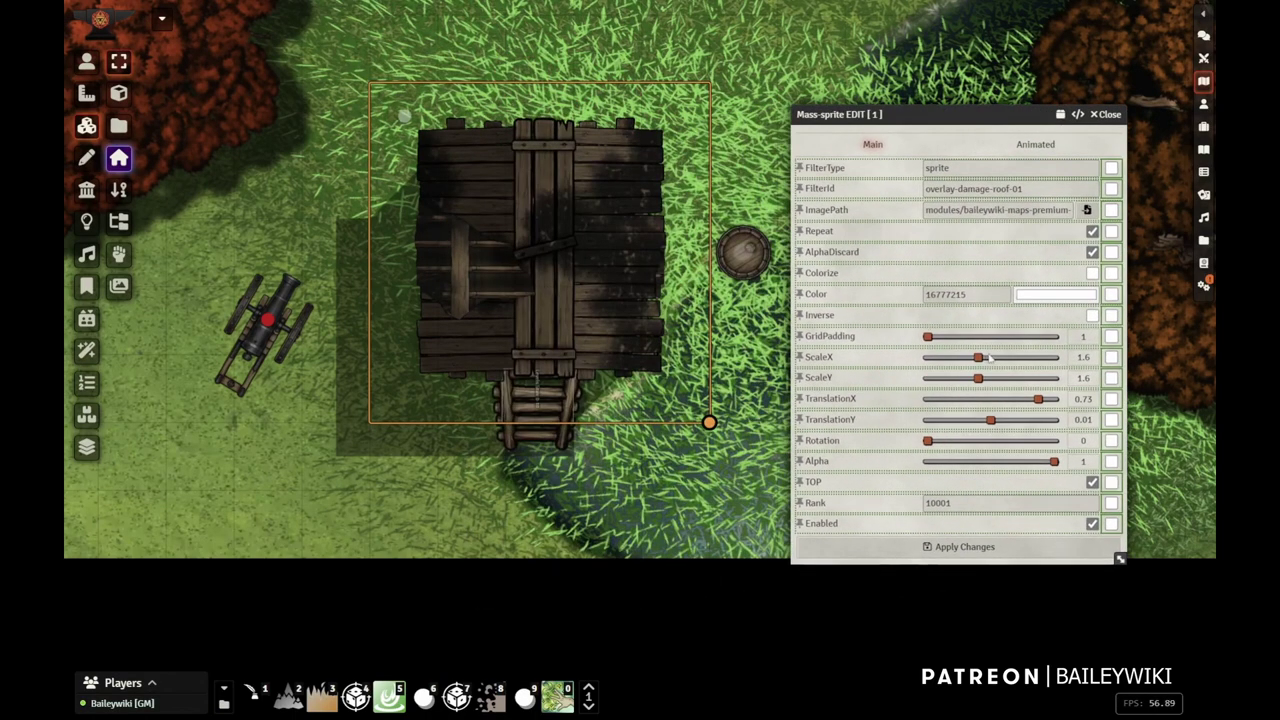
{"action": "left_click", "coordinate": [1004, 402]}
{"action": "mouse_move", "coordinate": [972, 400]}
{"action": "left_mouse_down"}
{"action": "mouse_move", "coordinate": [930, 398]}
{"action": "mouse_move", "coordinate": [968, 420]}
{"action": "left_mouse_up"}
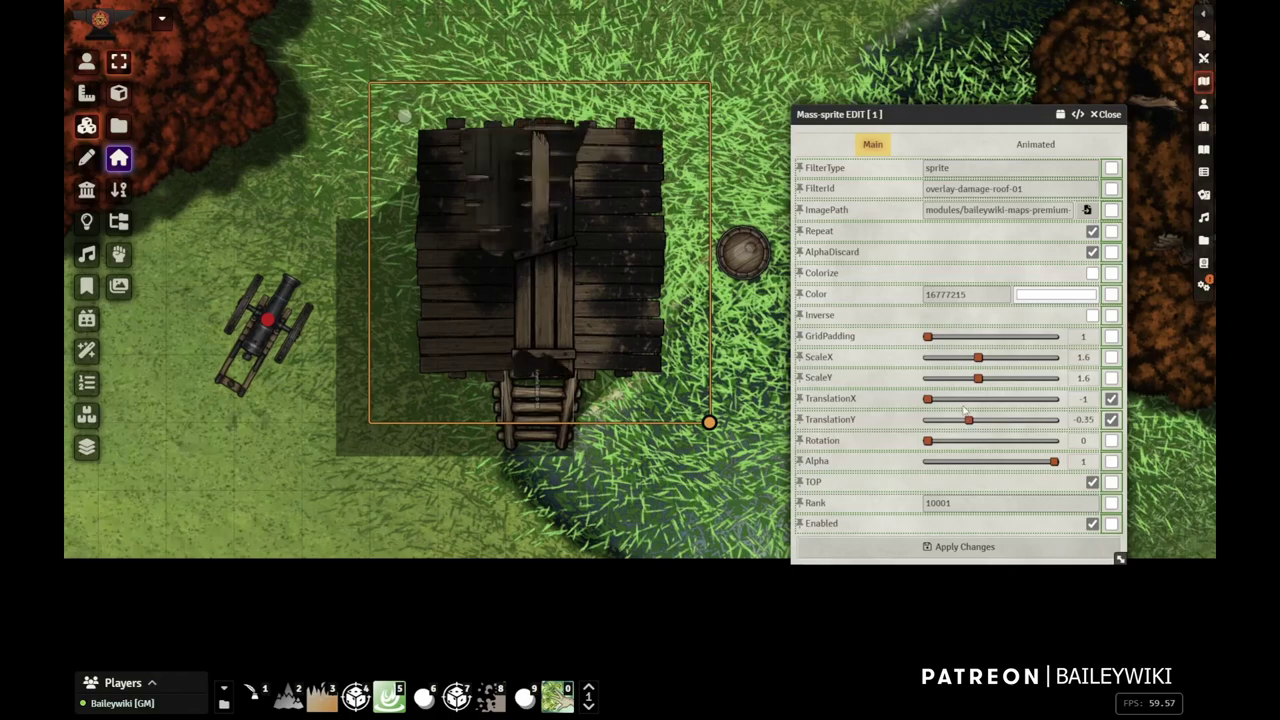
{"action": "scroll", "coordinate": [647, 319], "scroll_direction": "down", "scroll_amount": 2}
{"action": "scroll", "coordinate": [571, 286], "scroll_direction": "down", "scroll_amount": 5}
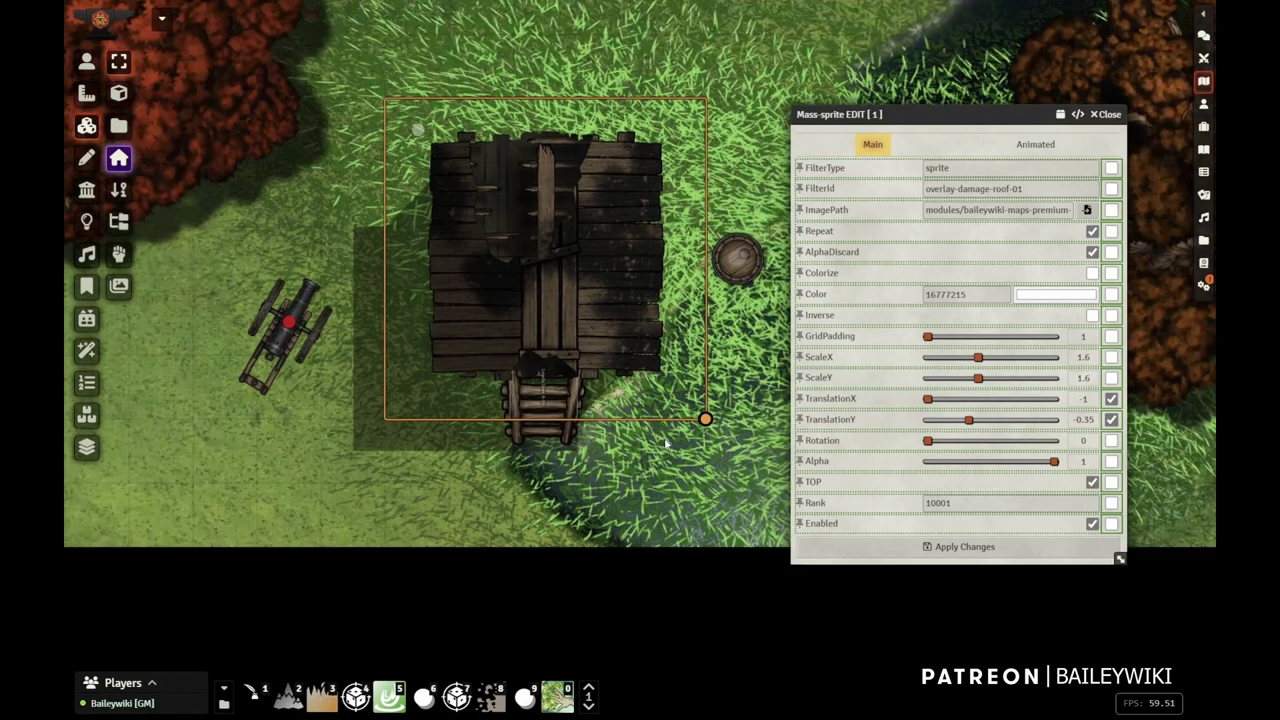
{"action": "left_click", "coordinate": [1109, 118]}
Return to the ground-level tiles and select every tile tagged "tree" through a mass search based on a red tree
{"action": "scroll", "coordinate": [687, 338], "scroll_direction": "down", "scroll_amount": 8}
{"action": "left_click_drag", "start_coordinate": [920, 420], "coordinate": [697, 624]}
{"action": "scroll", "coordinate": [739, 464], "scroll_direction": "down", "scroll_amount": 3}
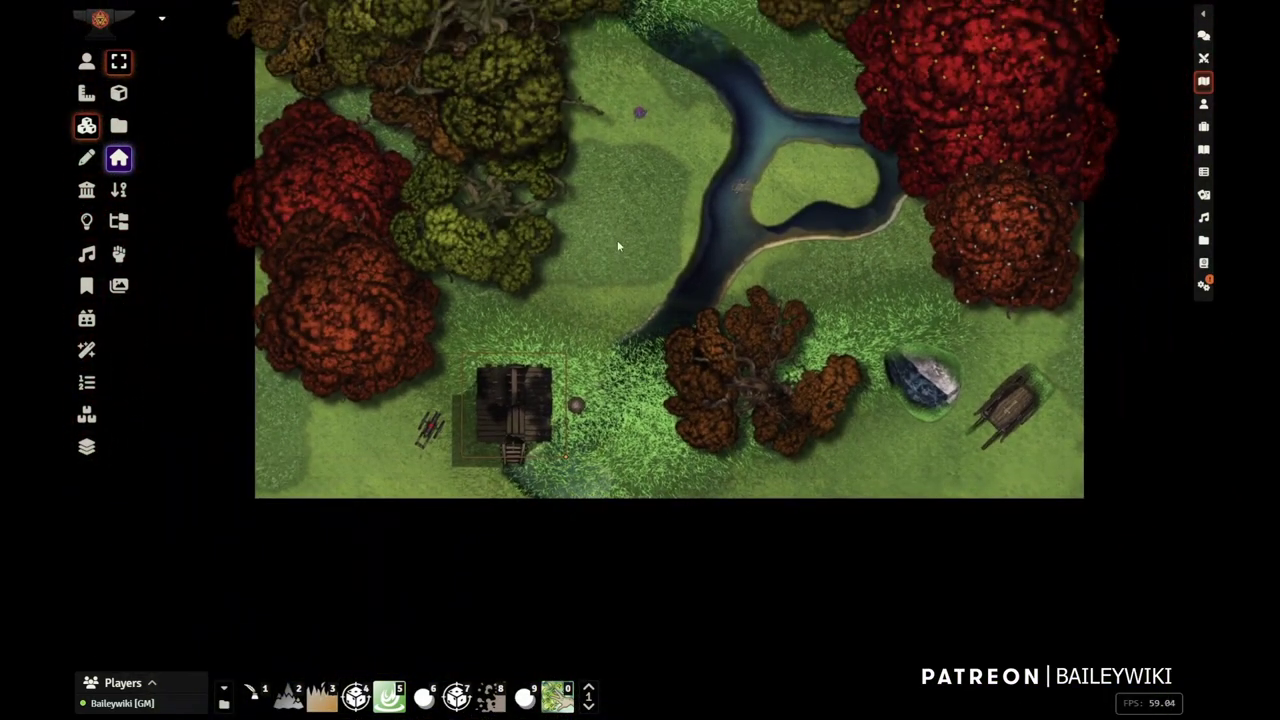
{"action": "left_click", "coordinate": [375, 195]}
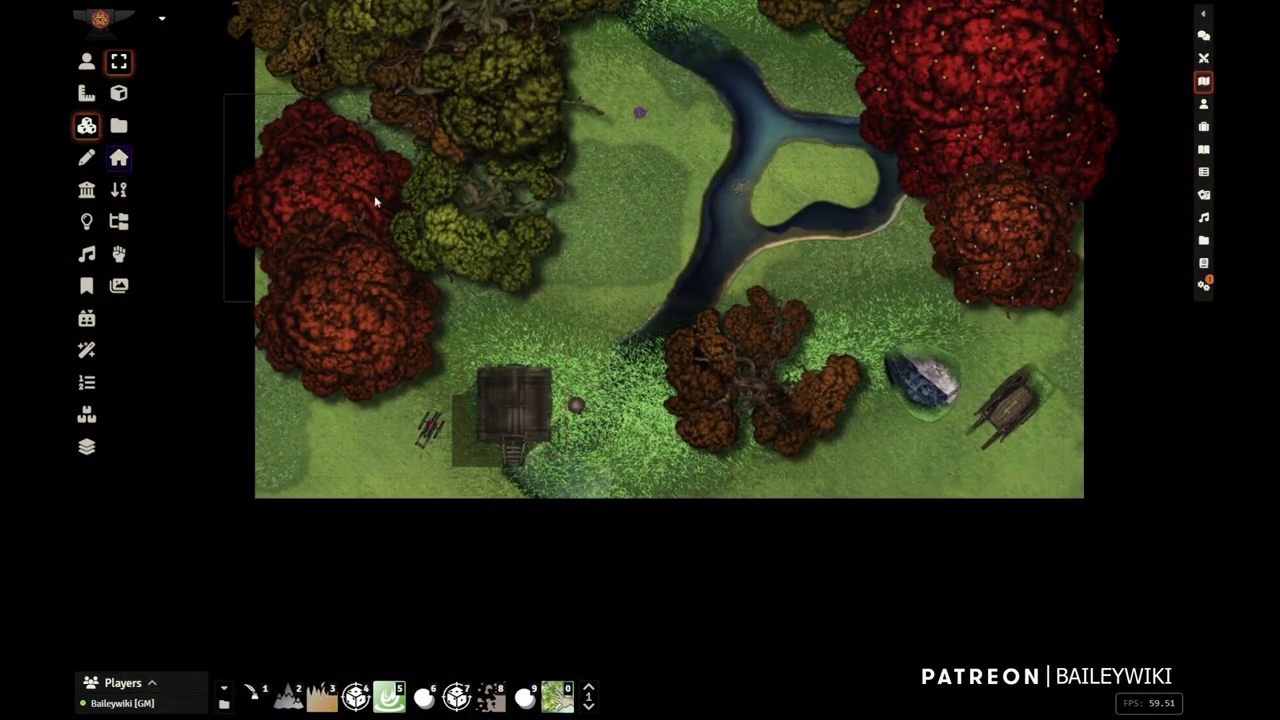
{"action": "key", "text": "shift+f"}
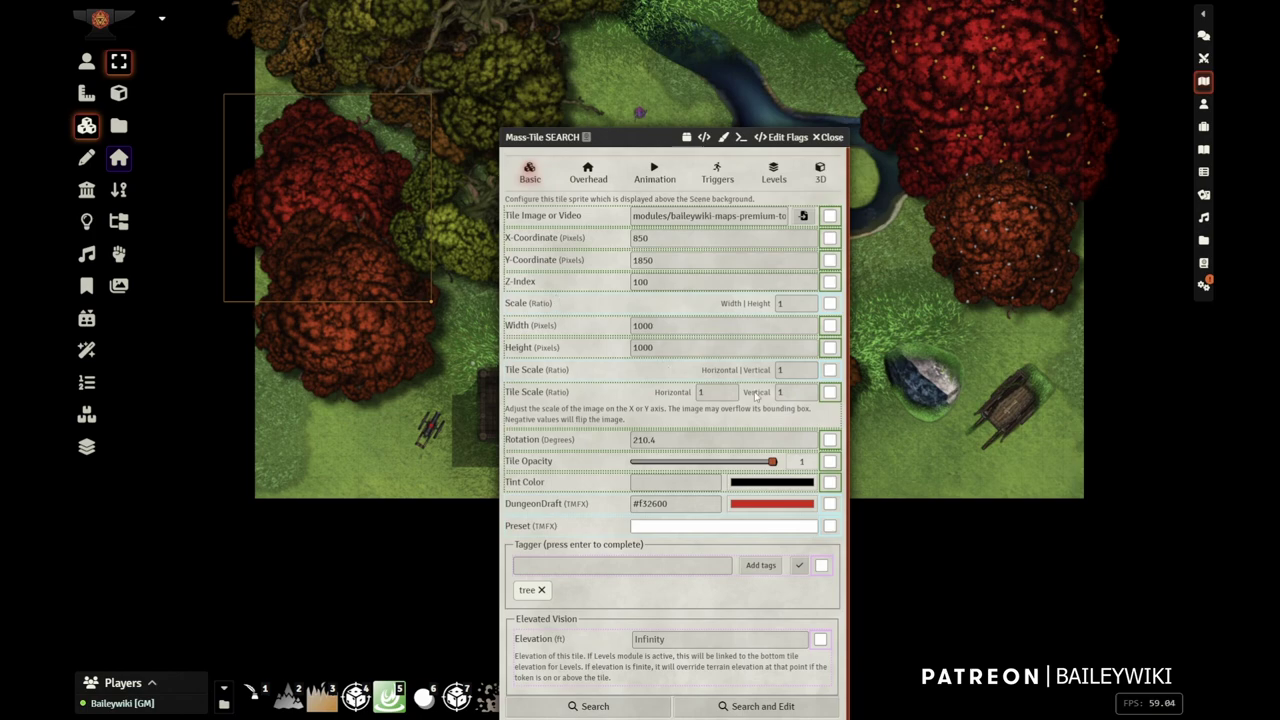
{"action": "left_click", "coordinate": [822, 566]}
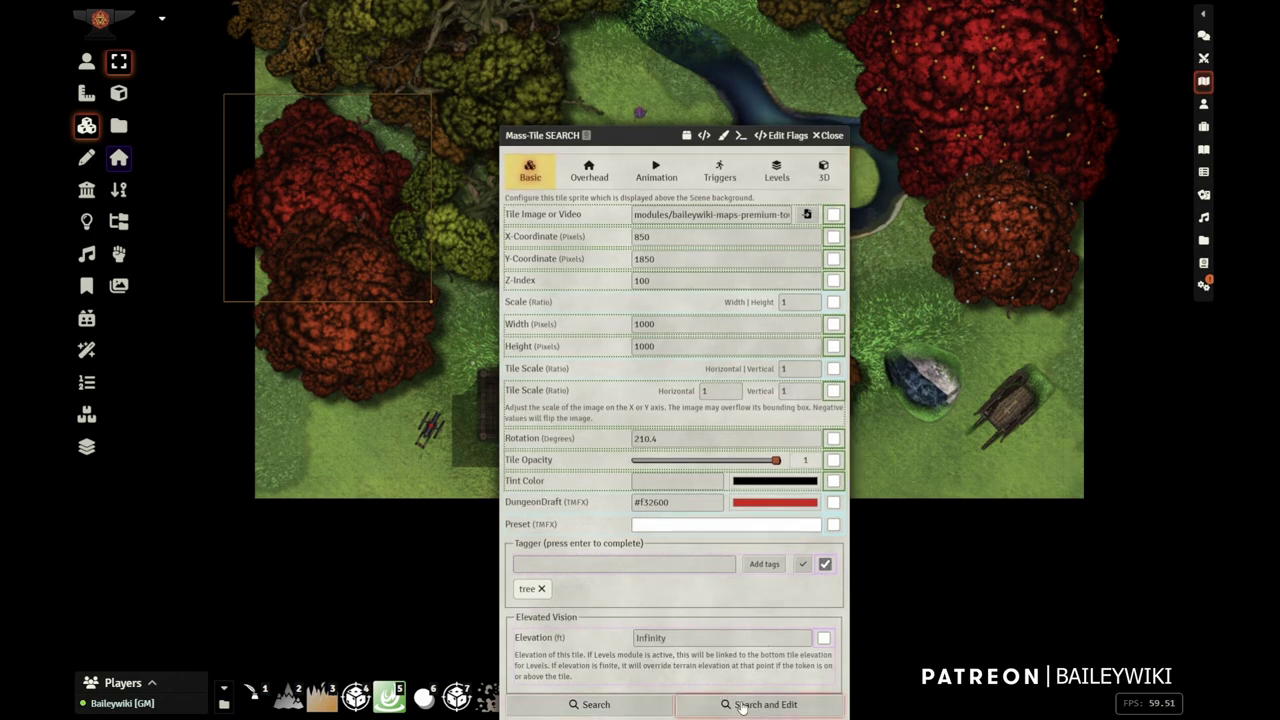
{"action": "left_click", "coordinate": [760, 704]}
{"action": "left_click", "coordinate": [832, 137]}
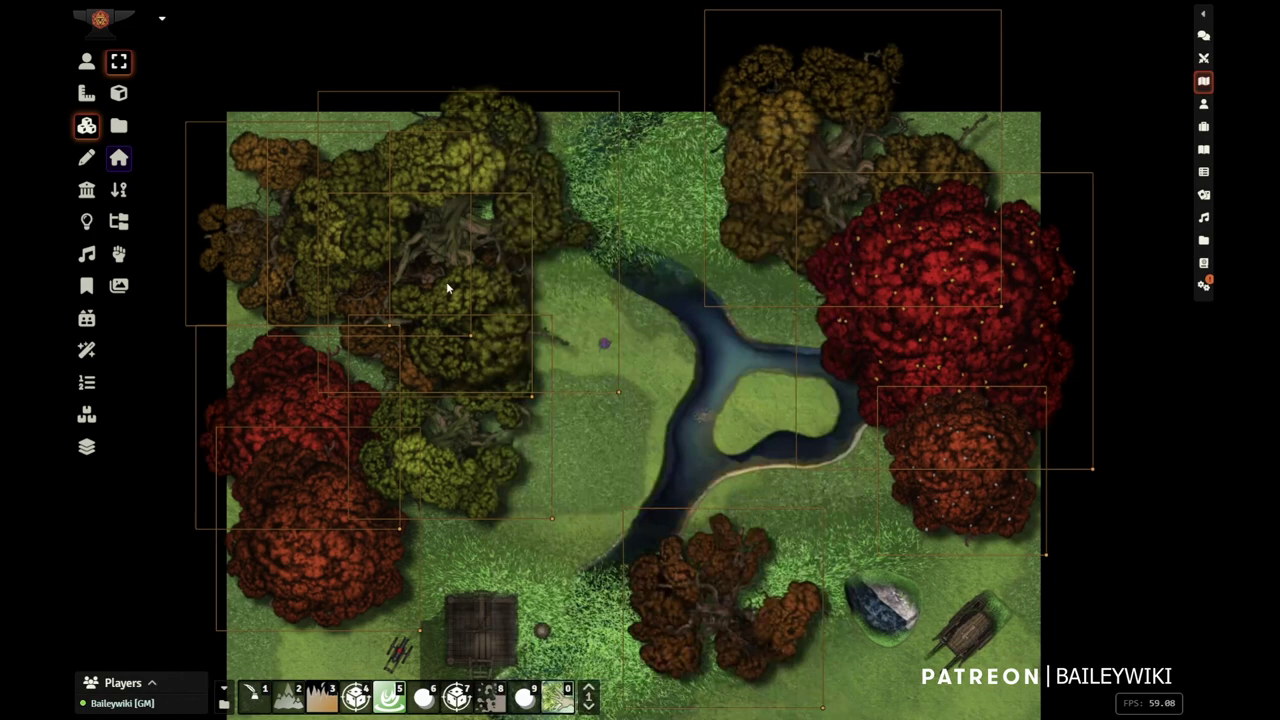
Apply the Trees Feywild overlay preset to all selected trees
{"action": "key", "text": "5"}
{"action": "mouse_move", "coordinate": [529, 332]}
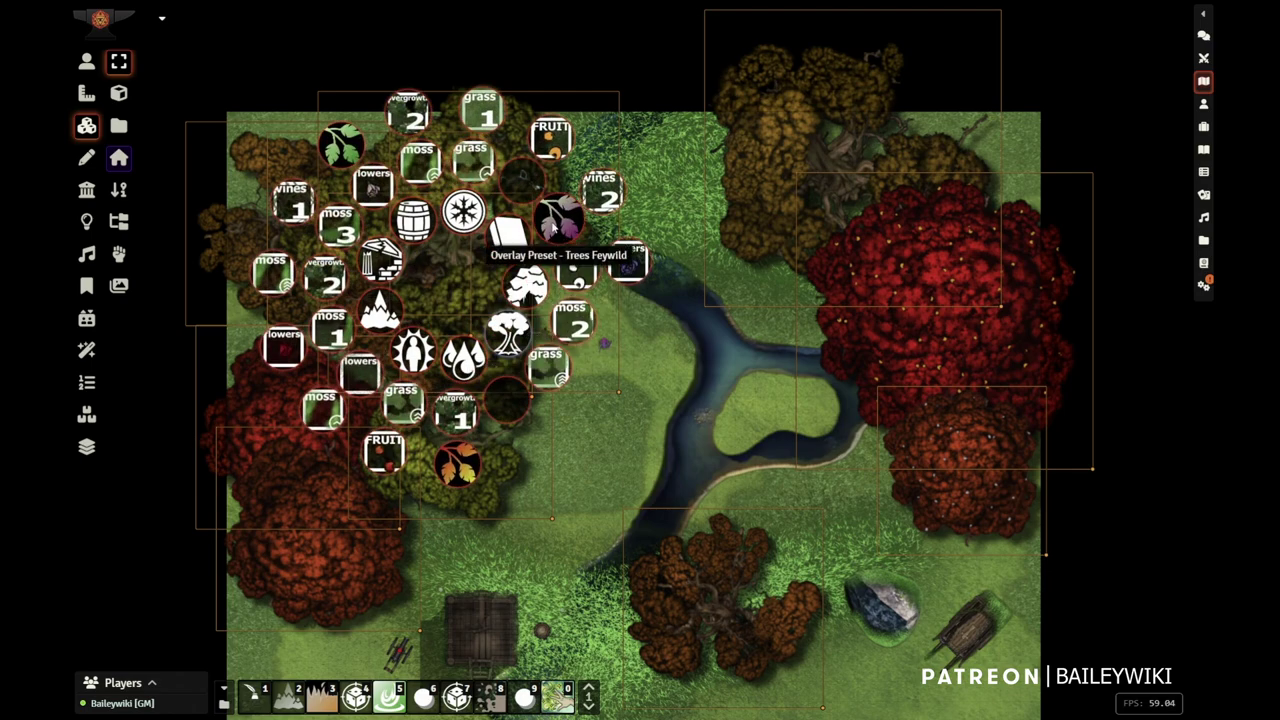
{"action": "left_click", "coordinate": [553, 226]}
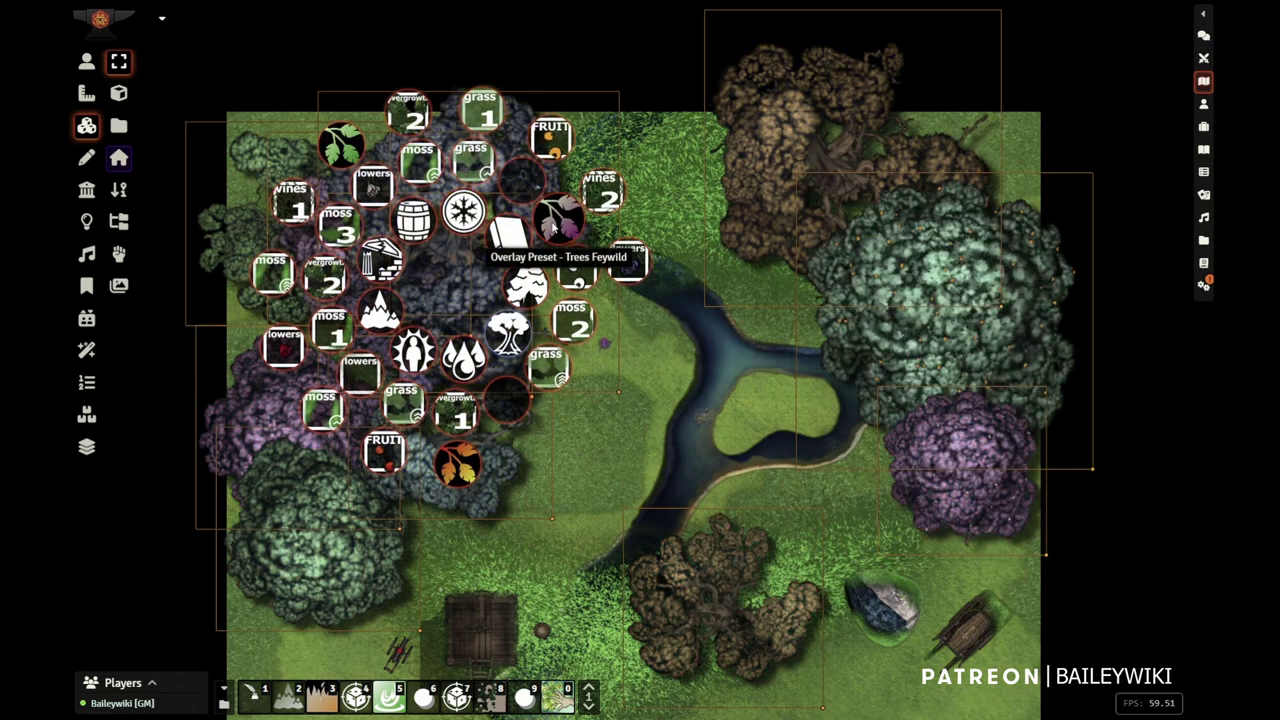
Set the large ground tile's tint color to #ee27fc and update the tile
{"action": "double_click", "coordinate": [631, 449]}
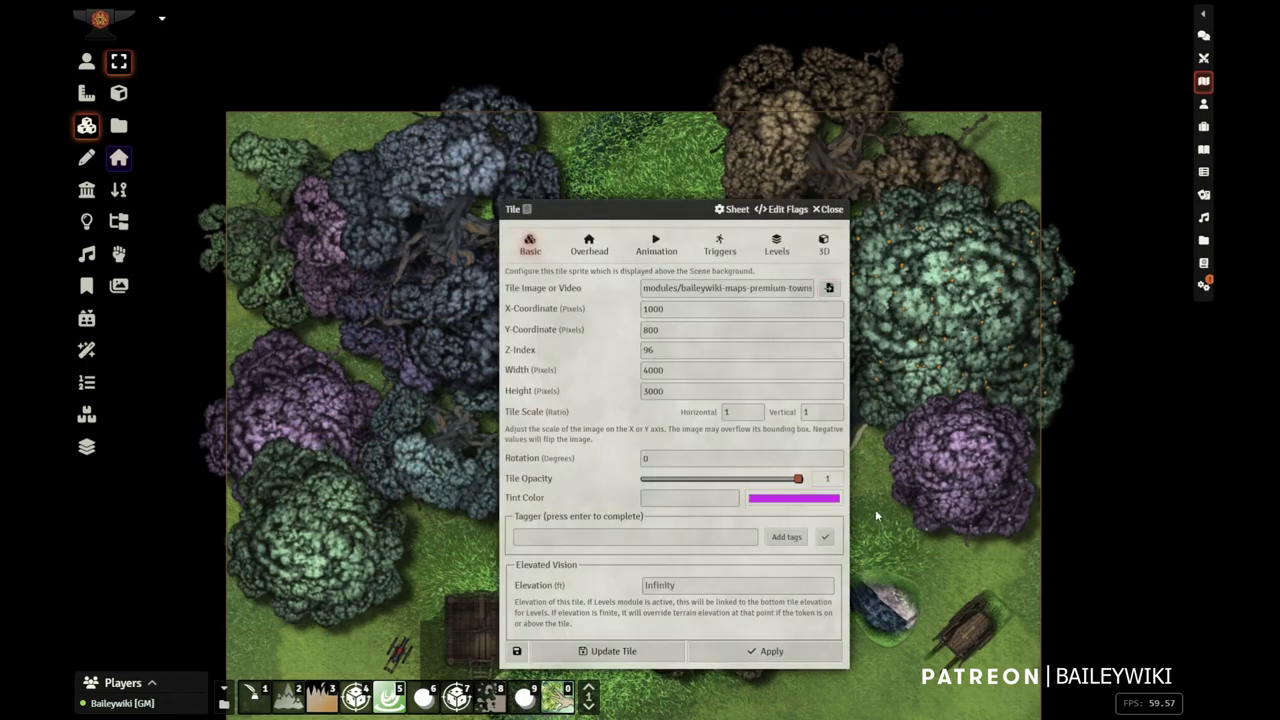
{"action": "left_click", "coordinate": [613, 527]}
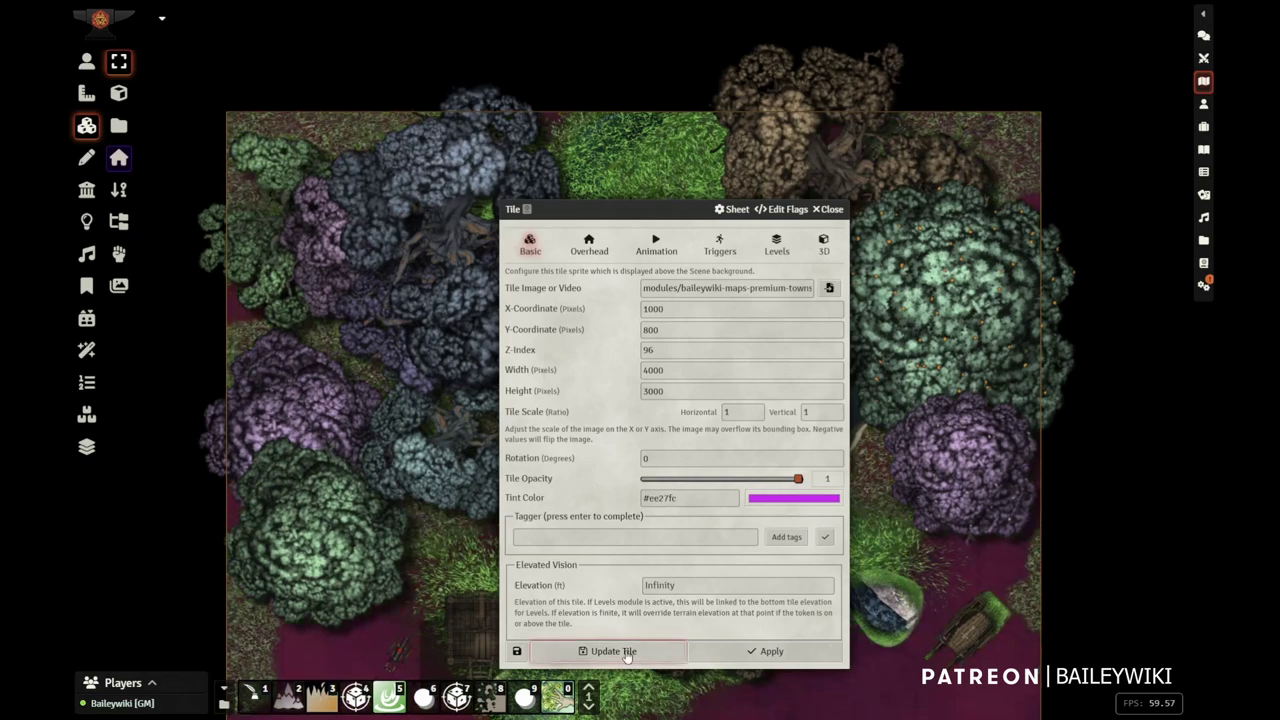
{"action": "left_click", "coordinate": [627, 655]}
Disable the overlay-nature-moss-04b filter on the ground tile and apply the change
{"action": "scroll", "coordinate": [600, 484], "scroll_direction": "up", "scroll_amount": 7}
{"action": "right_click", "coordinate": [648, 427]}
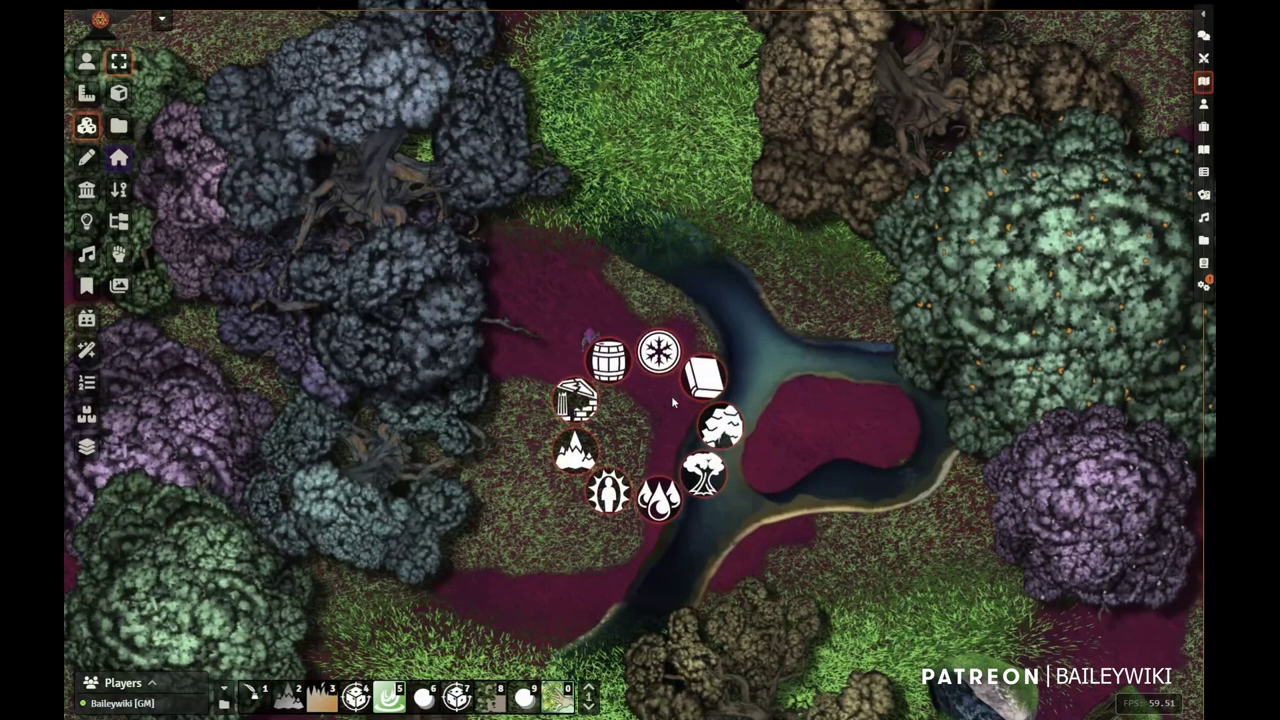
{"action": "left_click", "coordinate": [628, 305]}
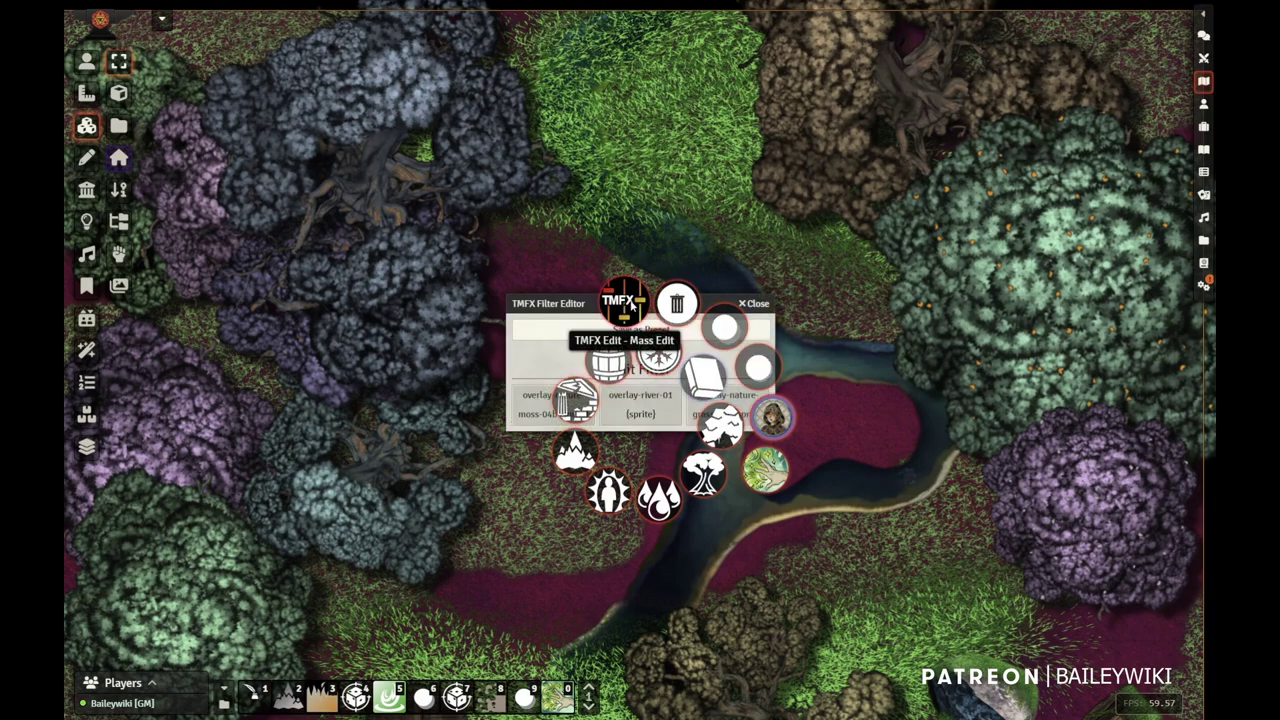
{"action": "left_click_drag", "start_coordinate": [540, 303], "coordinate": [924, 242]}
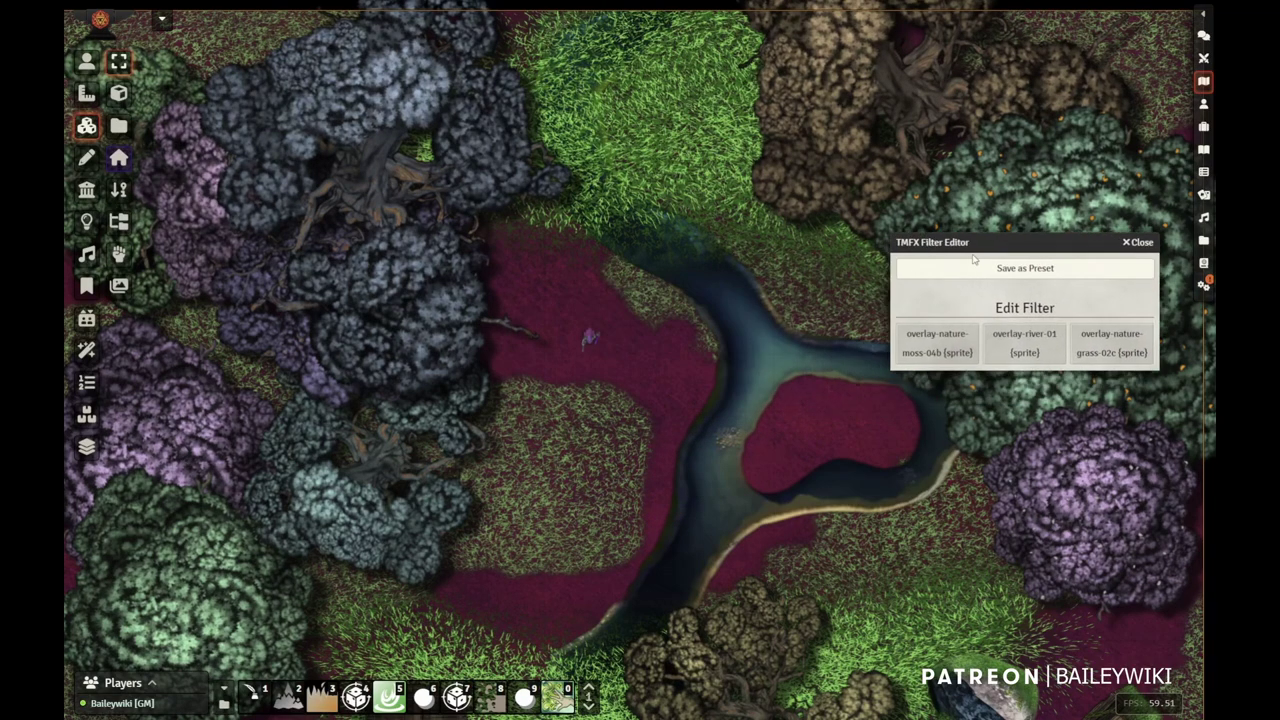
{"action": "left_click", "coordinate": [950, 352]}
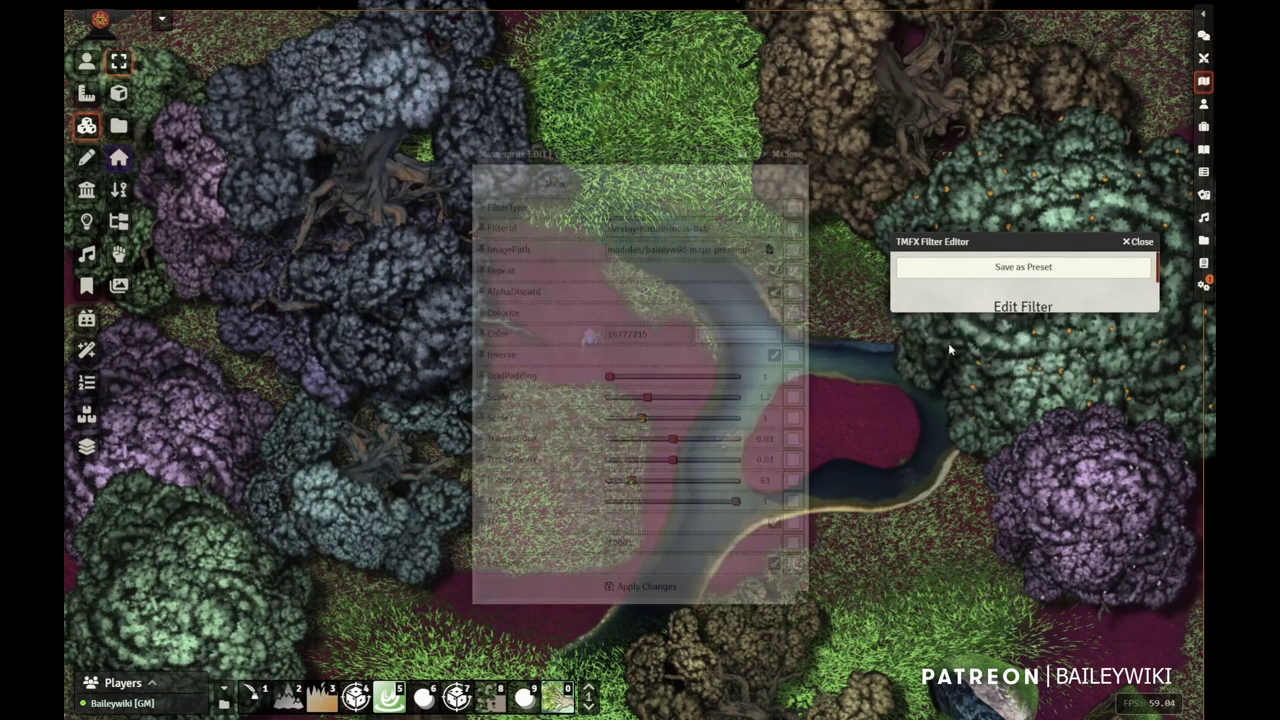
{"action": "left_click", "coordinate": [776, 565]}
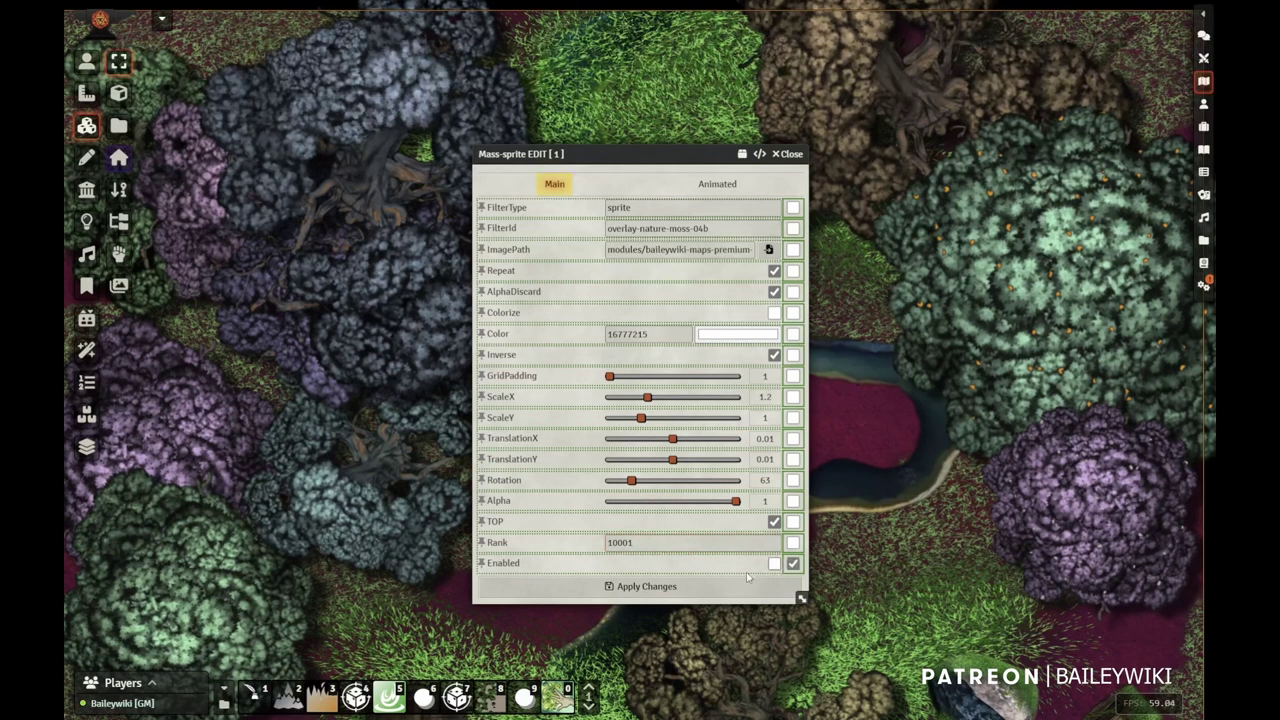
{"action": "left_click", "coordinate": [721, 592]}
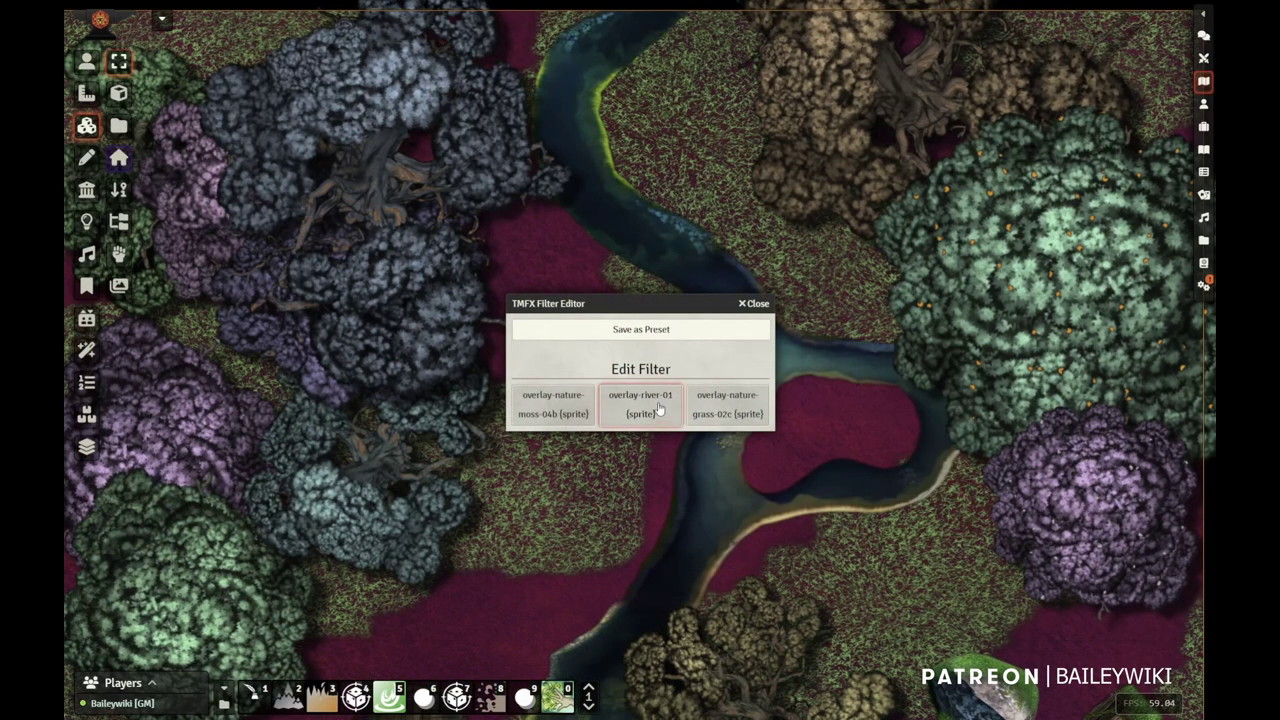
Colorize the ground's overlay-river-01 filter green with color 817456, turn Inverse off, and apply the changes
{"action": "left_click", "coordinate": [659, 407]}
{"action": "left_click", "coordinate": [774, 313]}
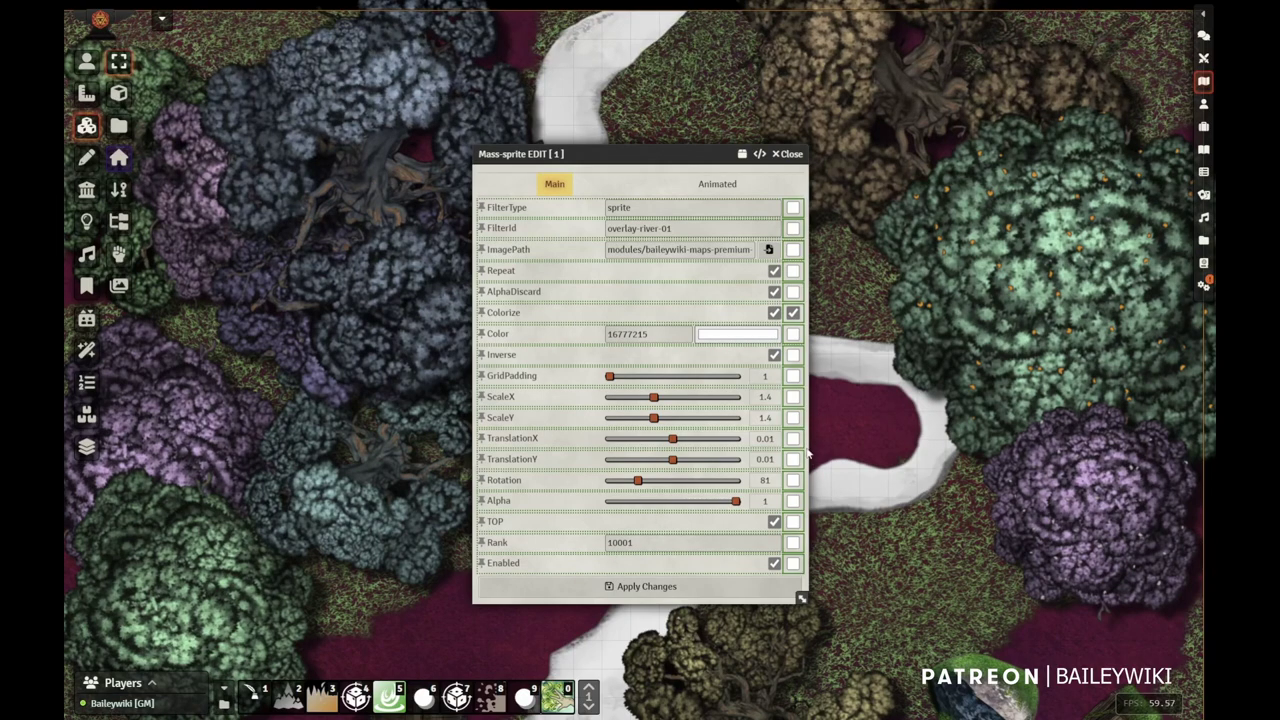
{"action": "left_click", "coordinate": [588, 379]}
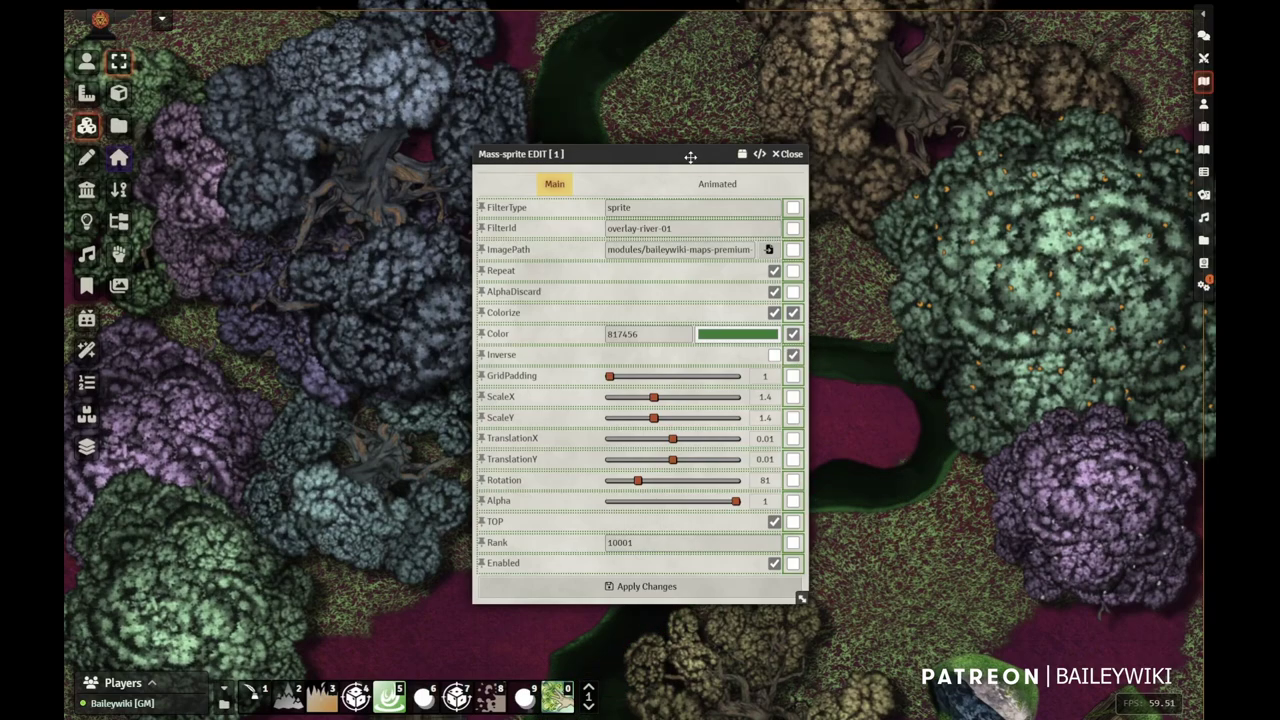
{"action": "left_click_drag", "start_coordinate": [691, 157], "coordinate": [256, 133]}
{"action": "left_click", "coordinate": [270, 562]}
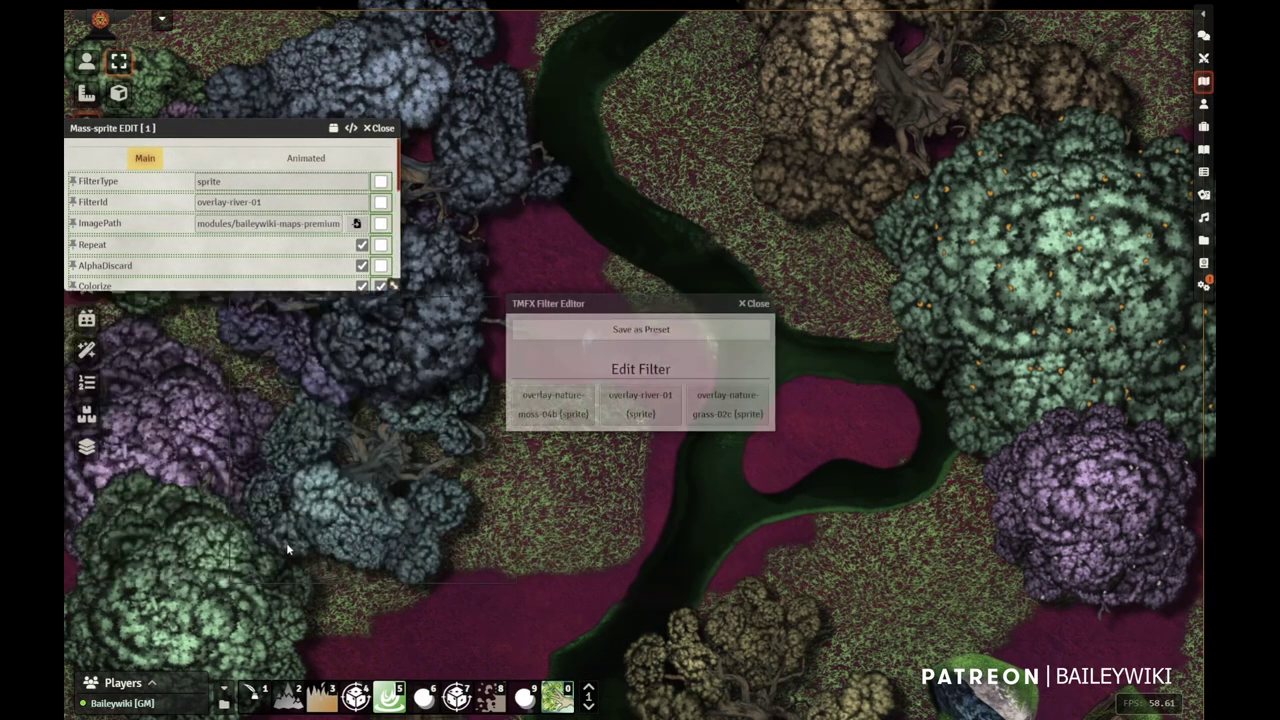
Colorize the ground's overlay-nature-grass-02c filter lavender with color 13550335, turn Inverse off, and apply the changes
{"action": "left_click", "coordinate": [735, 425]}
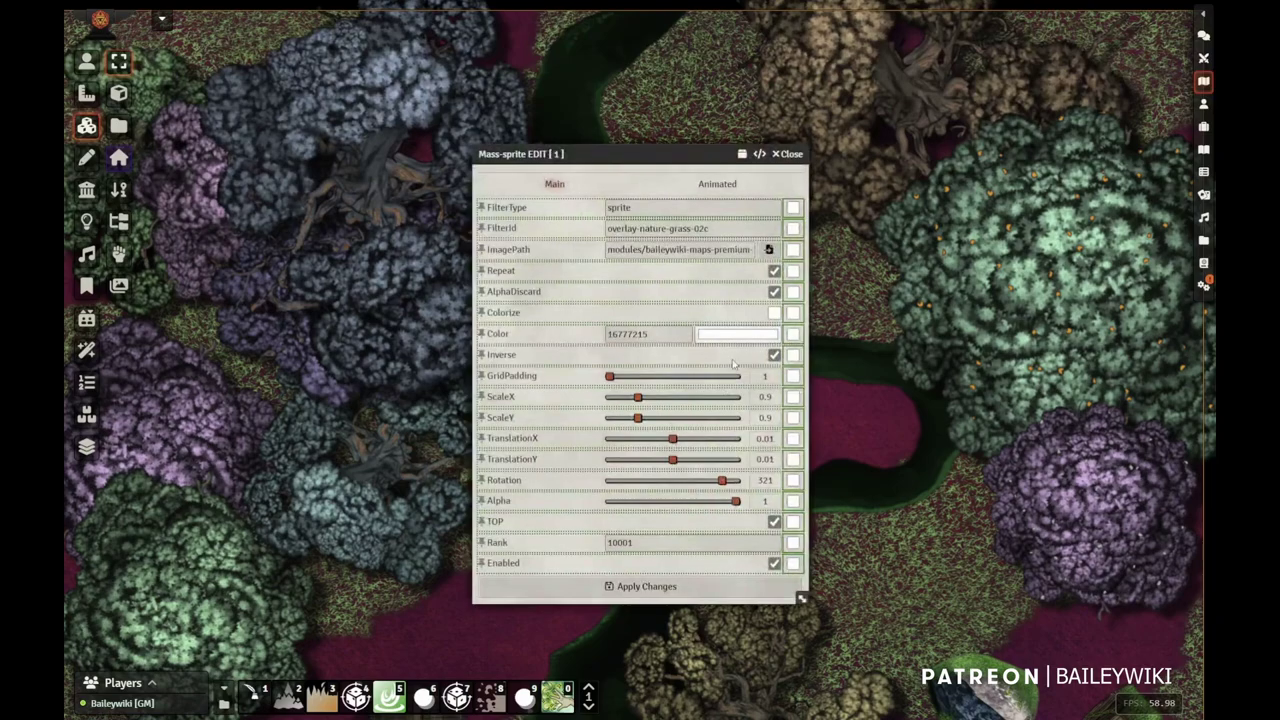
{"action": "left_click", "coordinate": [774, 313]}
{"action": "left_click", "coordinate": [774, 354]}
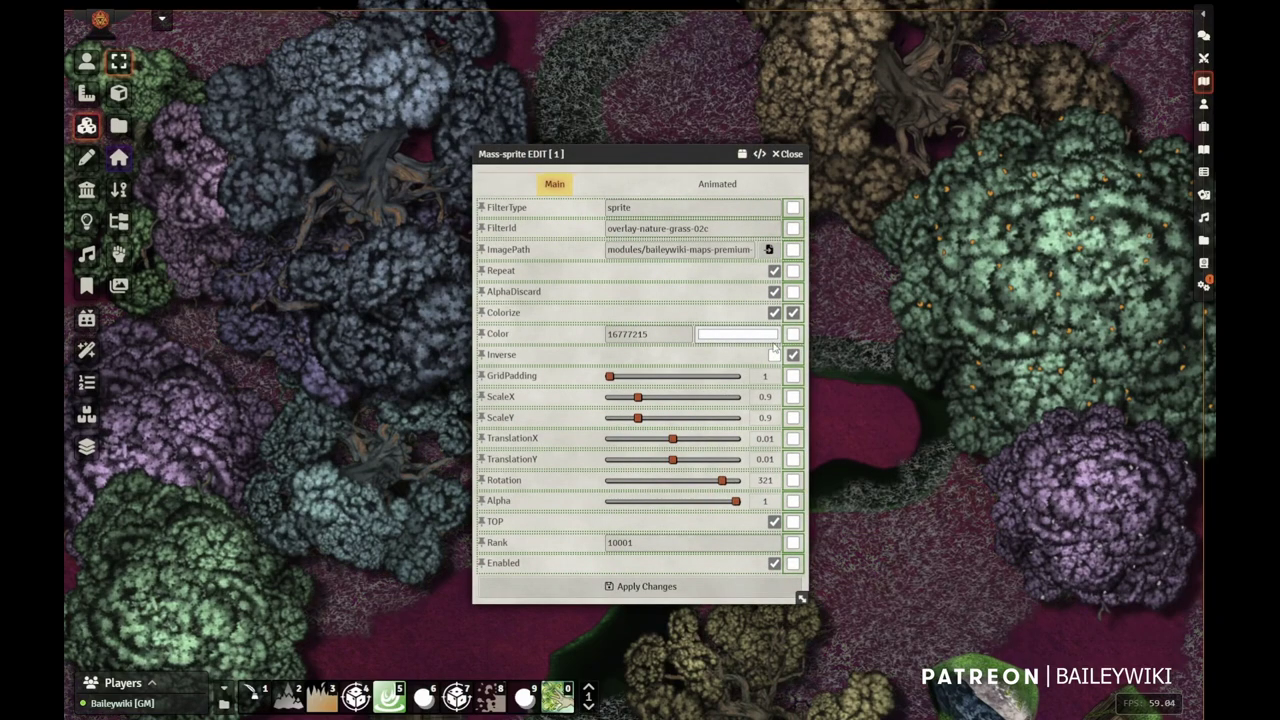
{"action": "left_click", "coordinate": [774, 356]}
{"action": "left_click", "coordinate": [521, 317]}
{"action": "left_click_drag", "start_coordinate": [646, 154], "coordinate": [304, 37]}
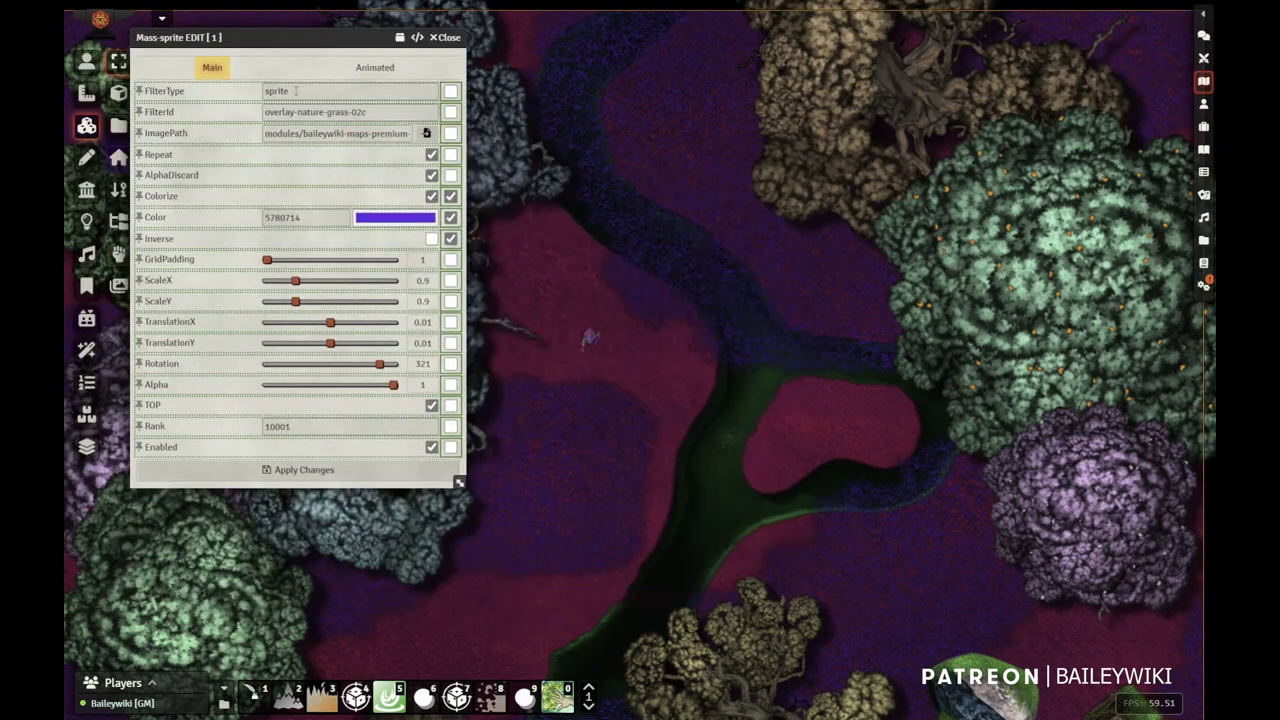
{"action": "left_click", "coordinate": [432, 240]}
{"action": "left_click", "coordinate": [432, 240]}
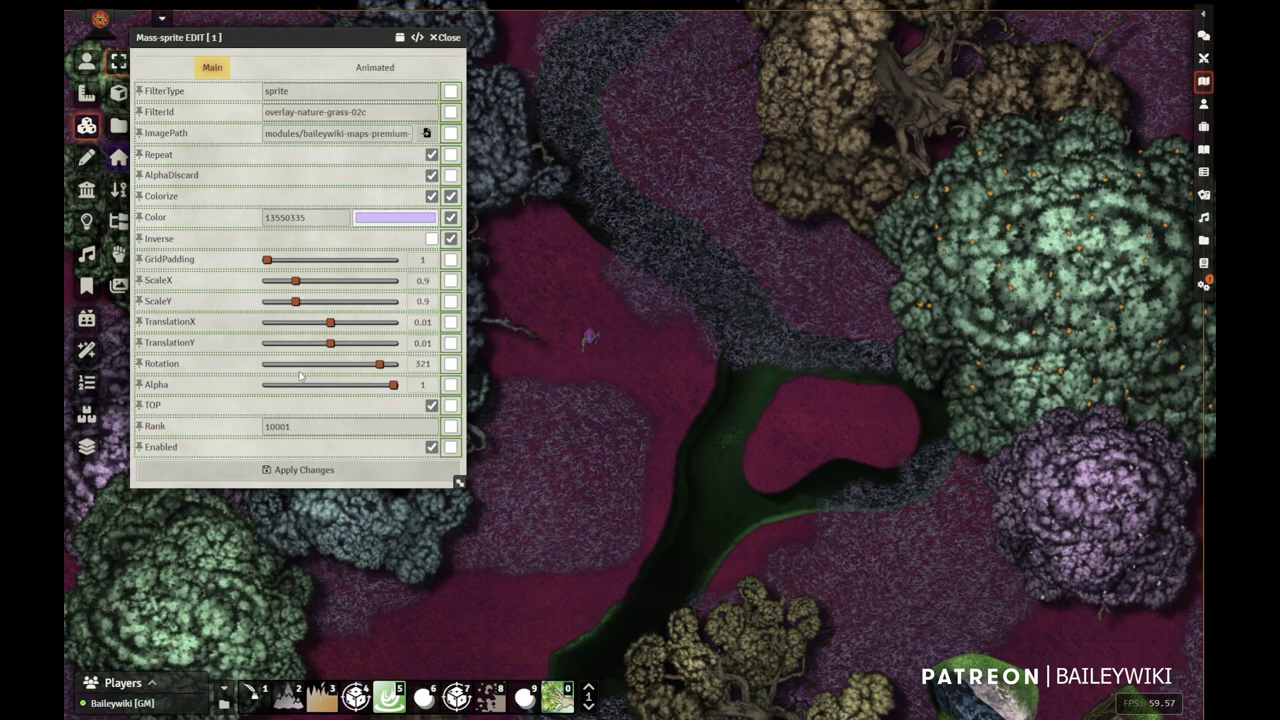
{"action": "left_click", "coordinate": [338, 470]}
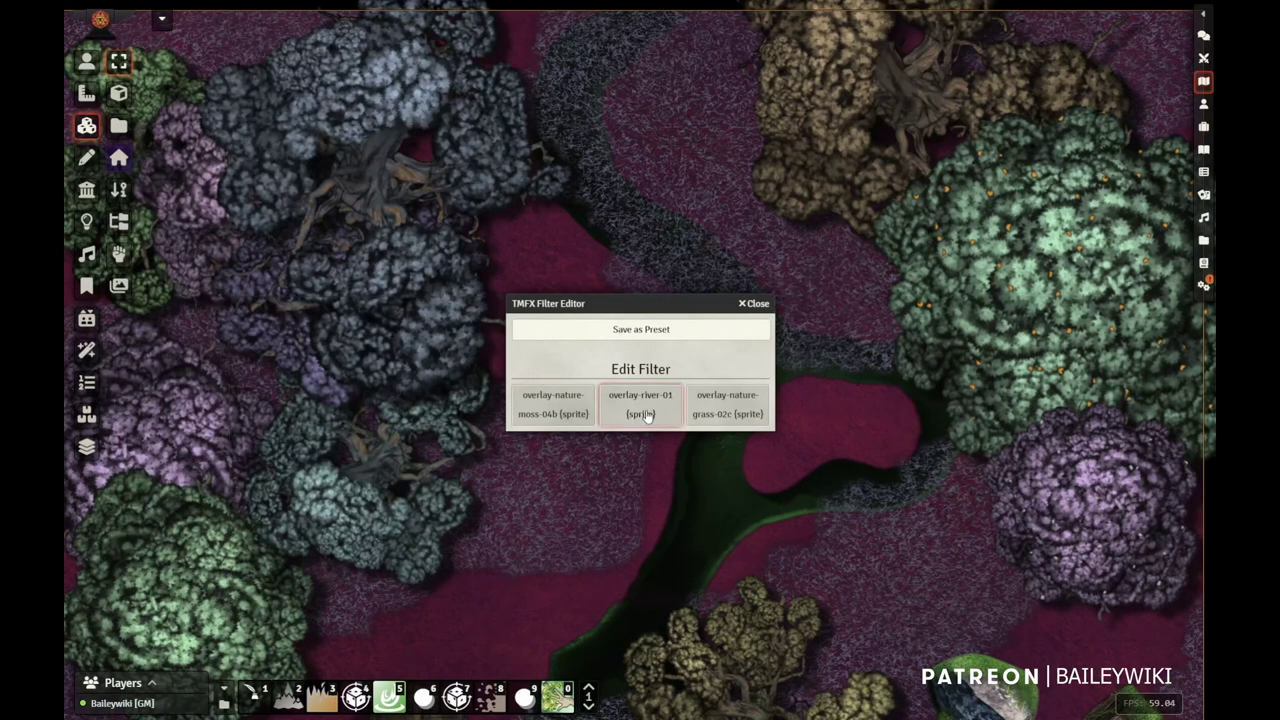
Change the Rank of the ground's overlay-river-01 filter so the river draws above the grass, and apply the change
{"action": "left_click", "coordinate": [641, 405]}
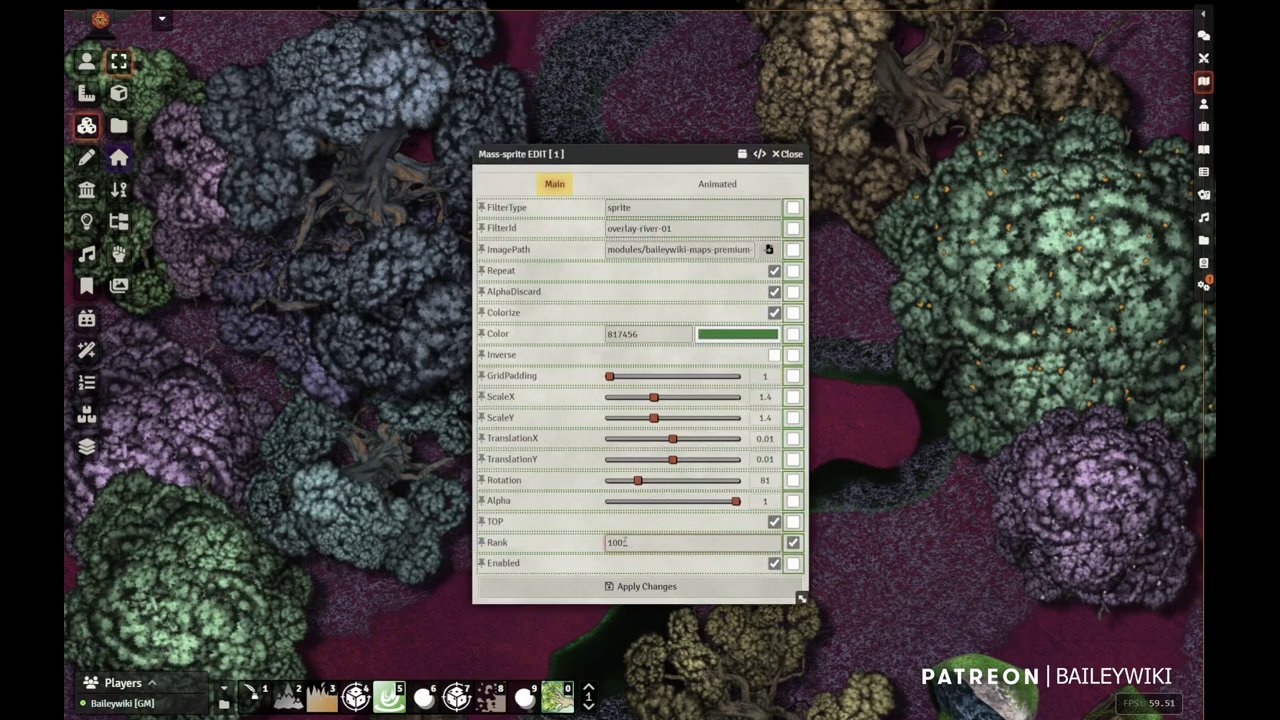
{"action": "left_click", "coordinate": [645, 587]}
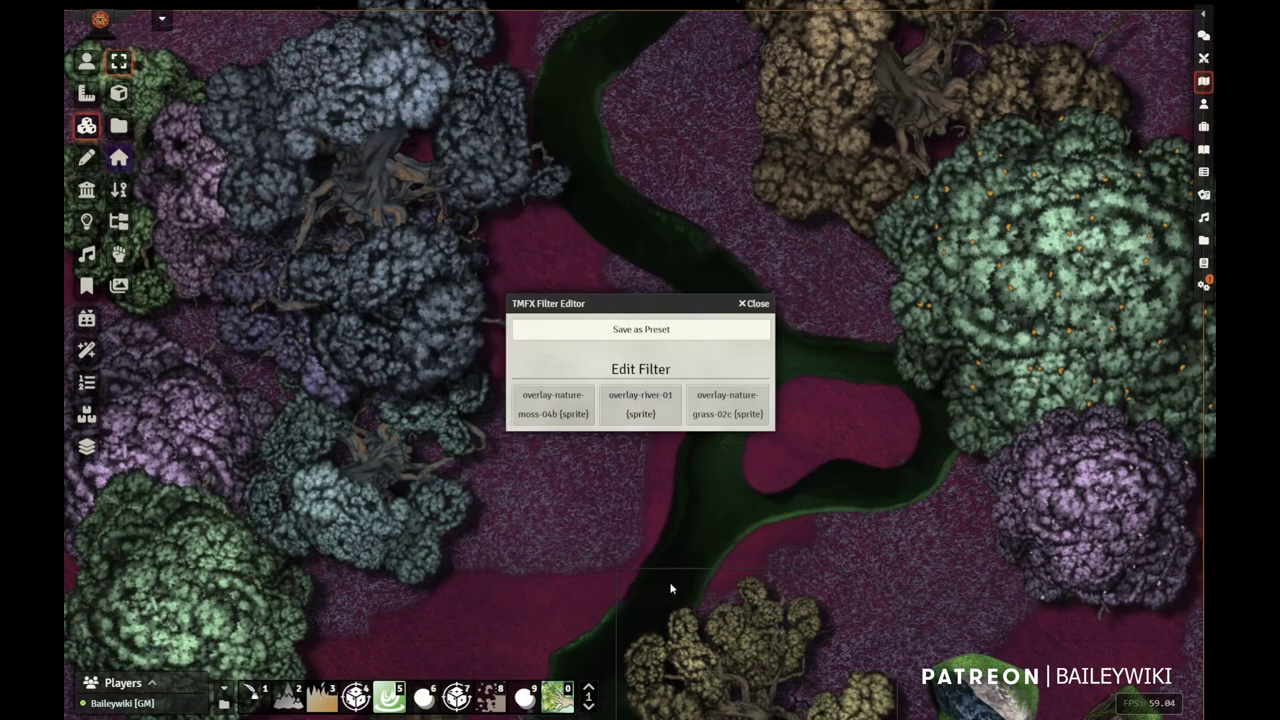
{"action": "left_click", "coordinate": [755, 305]}
{"action": "scroll", "coordinate": [611, 424], "scroll_direction": "down", "scroll_amount": 4}
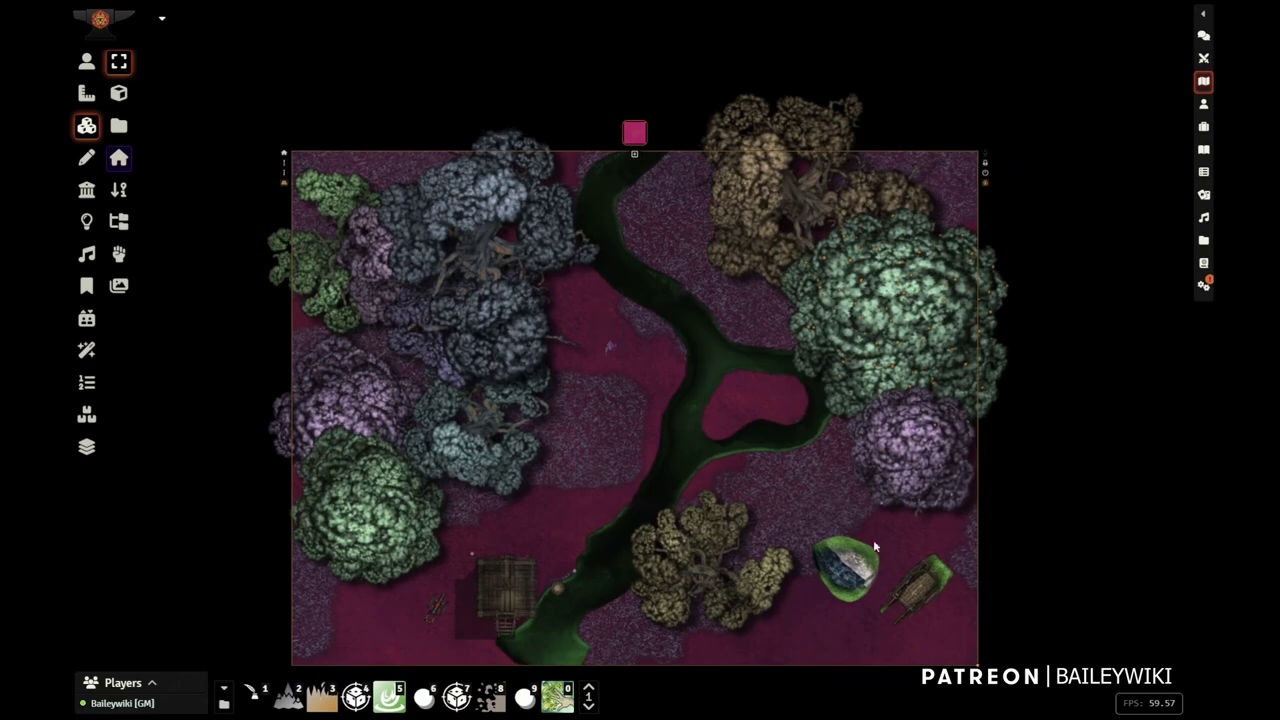
Apply the overlay-cold-frost-02b overlay to the wooden roof tile of the platform beside the river
{"action": "left_click", "coordinate": [90, 62]}
{"action": "left_click_drag", "start_coordinate": [608, 460], "coordinate": [543, 287]}
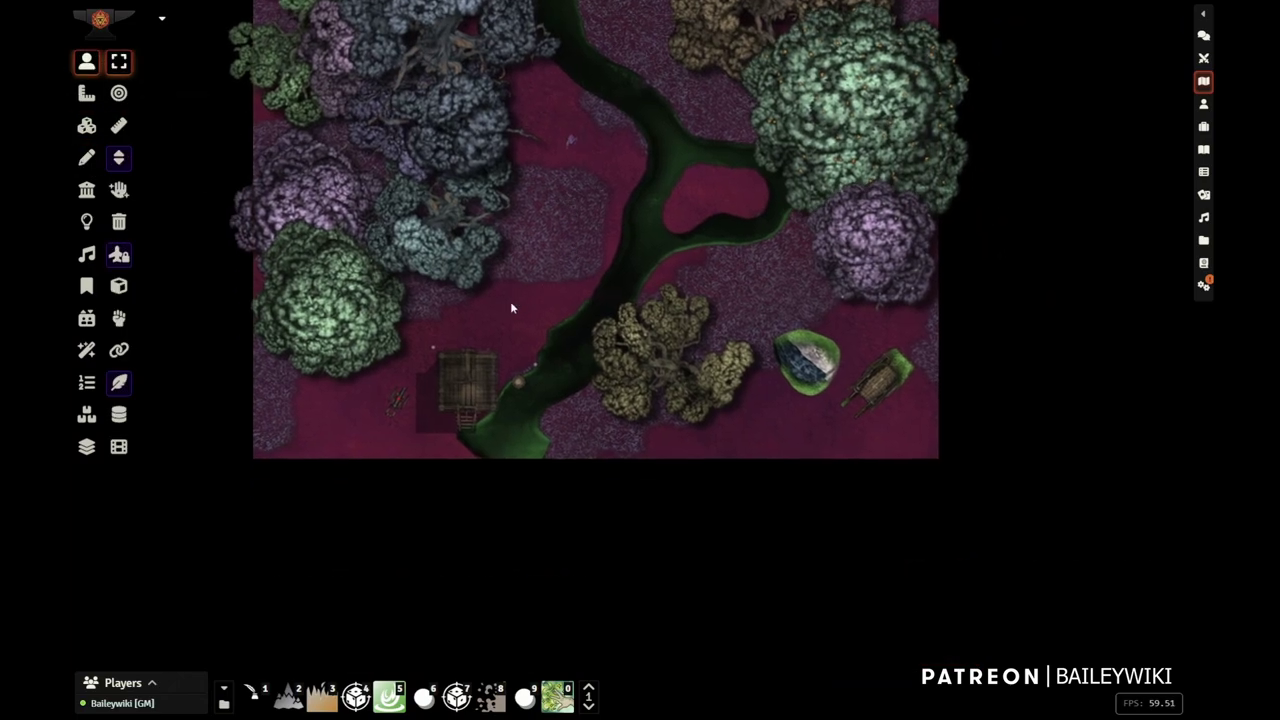
{"action": "scroll", "coordinate": [465, 287], "scroll_direction": "up", "scroll_amount": 6}
{"action": "left_click_drag", "start_coordinate": [463, 287], "coordinate": [696, 249]}
{"action": "scroll", "coordinate": [690, 240], "scroll_direction": "up", "scroll_amount": 6}
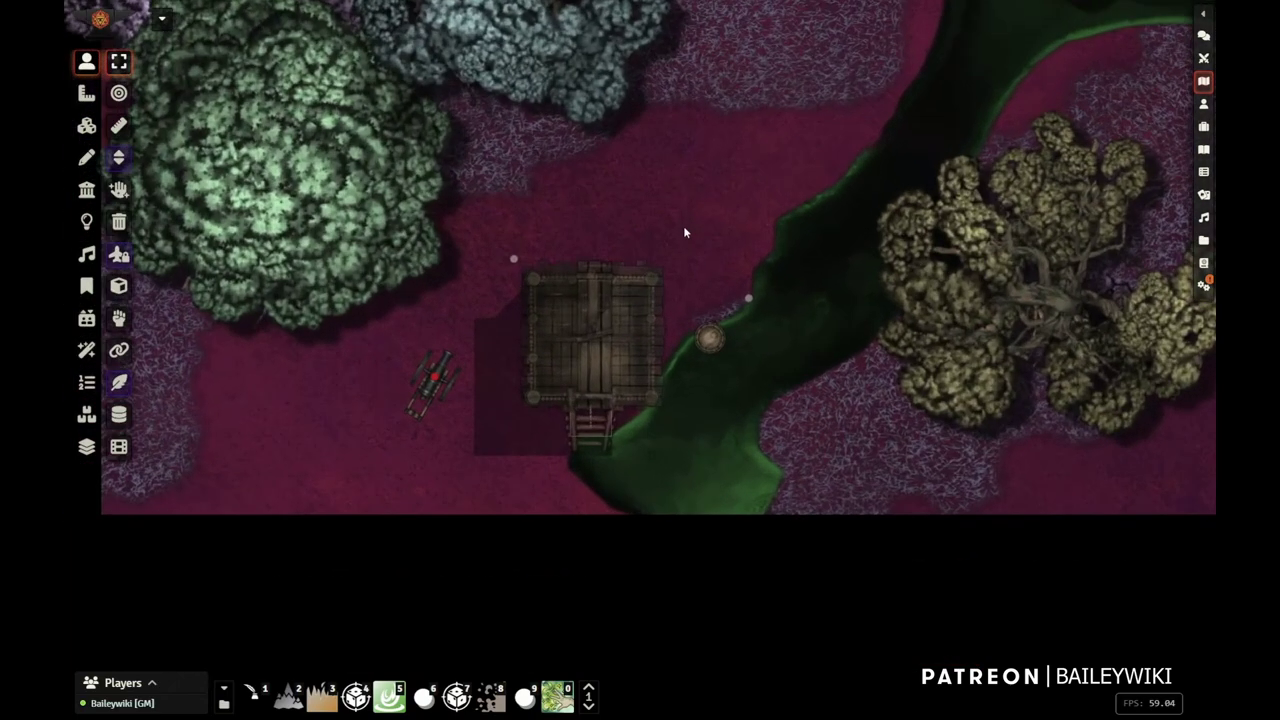
{"action": "left_click", "coordinate": [99, 127]}
{"action": "left_click", "coordinate": [119, 160]}
{"action": "scroll", "coordinate": [568, 308], "scroll_direction": "up", "scroll_amount": 3}
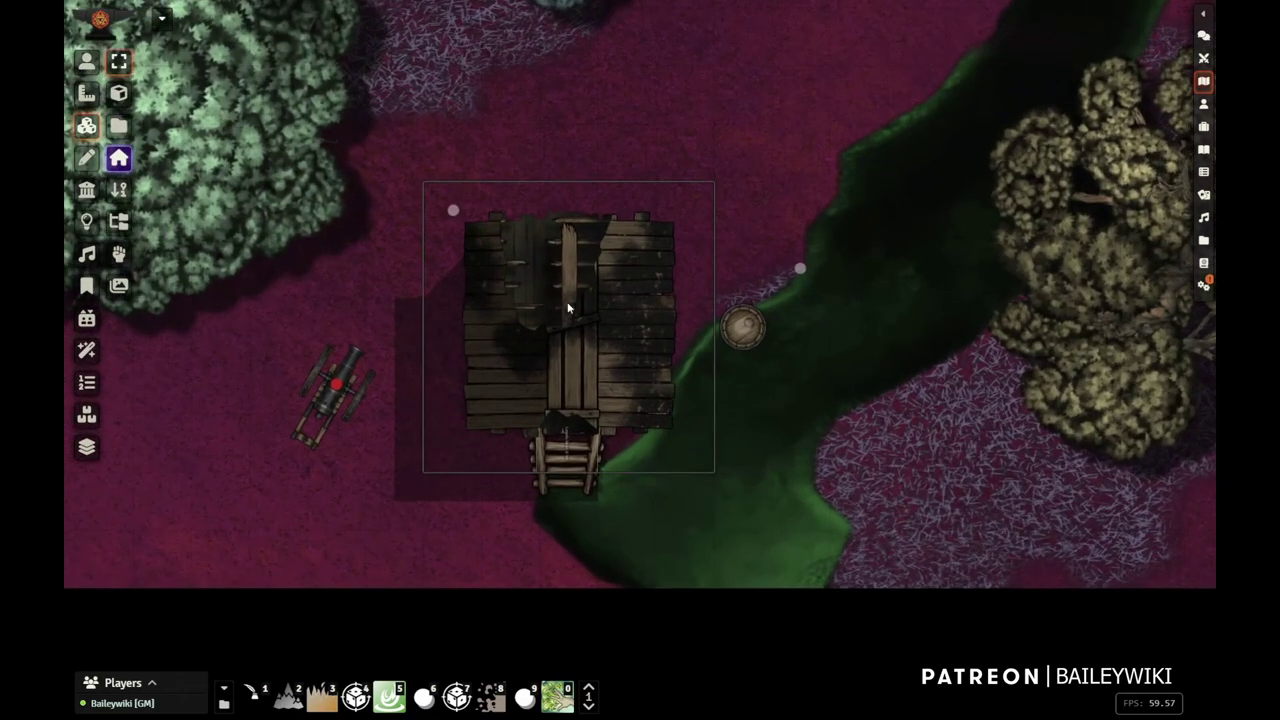
{"action": "right_click", "coordinate": [568, 308]}
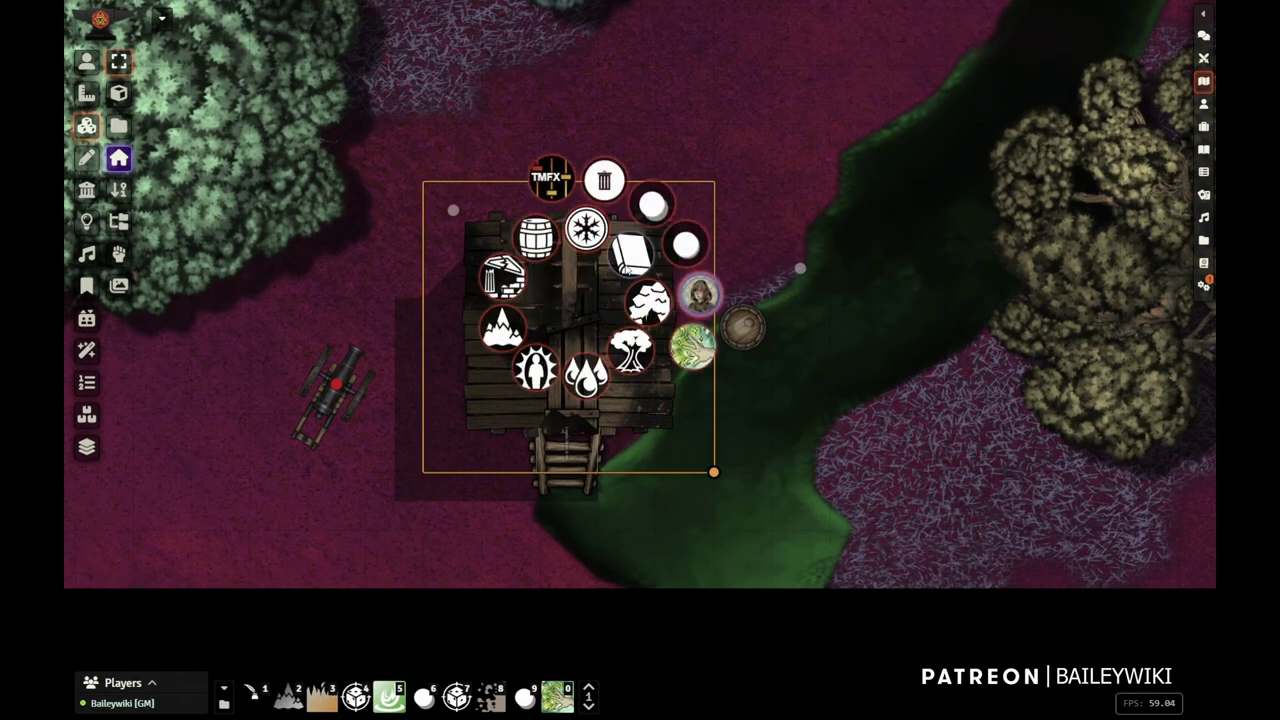
{"action": "left_click", "coordinate": [586, 229]}
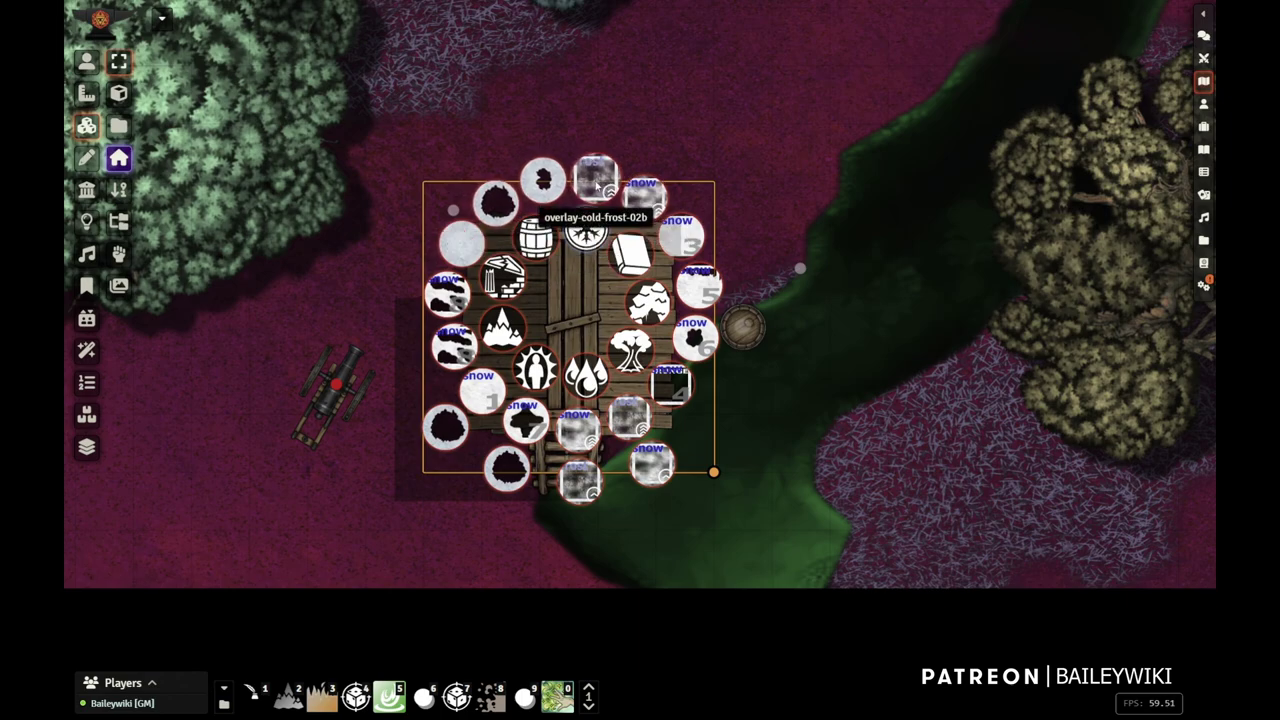
{"action": "left_click", "coordinate": [596, 184]}
{"action": "scroll", "coordinate": [557, 327], "scroll_direction": "up", "scroll_amount": 3}
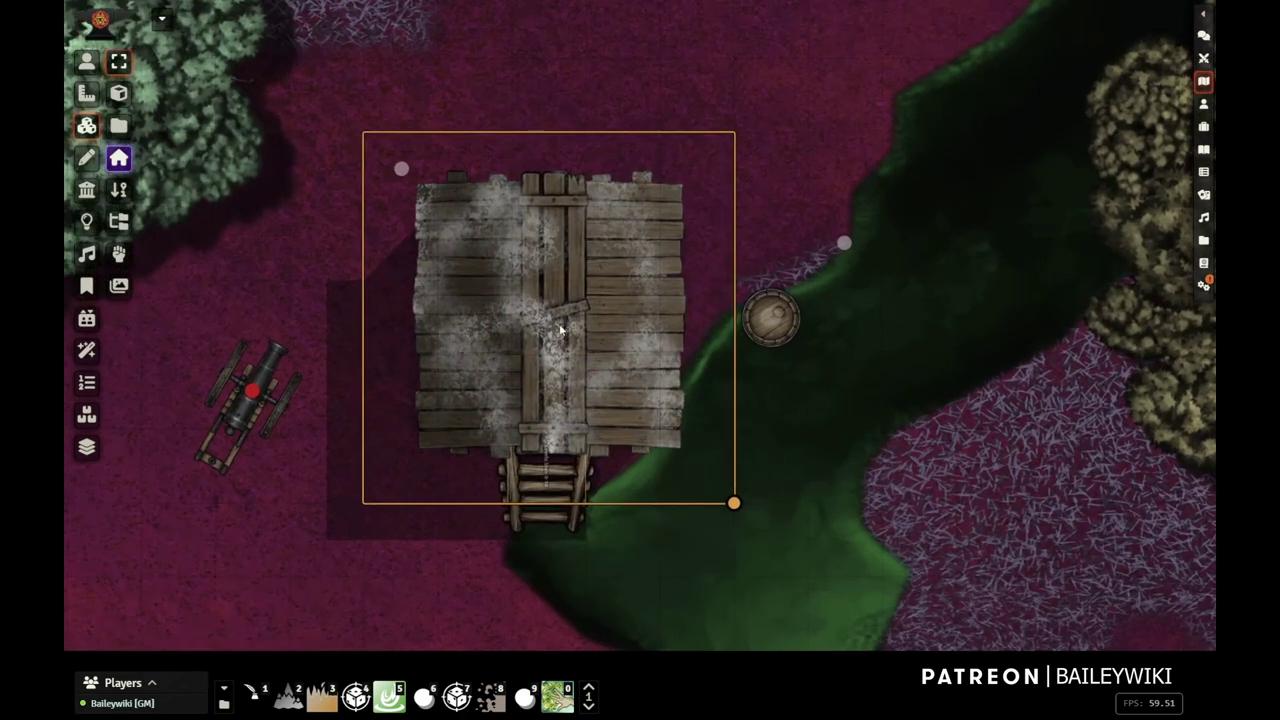
Add the cold overlay with an icy border and open centre to the wooden roof tile
{"action": "left_click_drag", "start_coordinate": [767, 562], "coordinate": [571, 563]}
{"action": "left_click", "coordinate": [588, 262]}
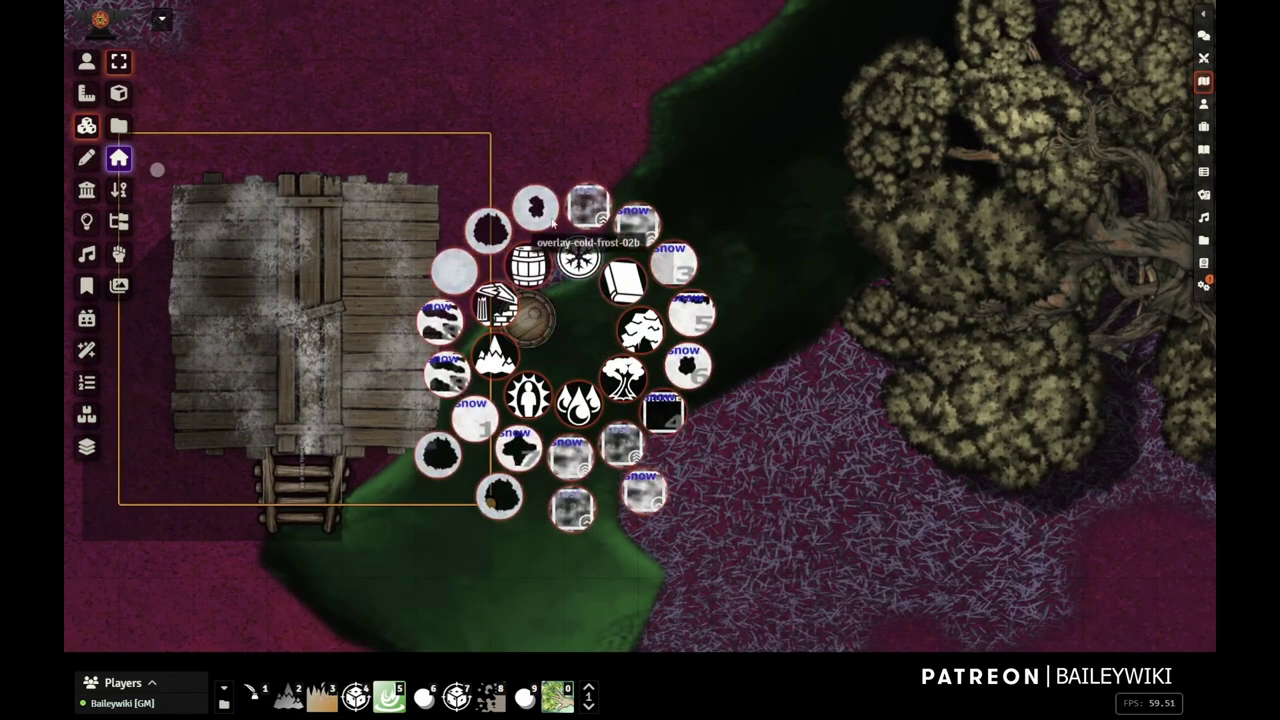
{"action": "left_click", "coordinate": [497, 228]}
{"action": "scroll", "coordinate": [340, 585], "scroll_direction": "down", "scroll_amount": 5}
{"action": "left_click_drag", "start_coordinate": [337, 589], "coordinate": [896, 520]}
{"action": "left_click", "coordinate": [858, 478]}
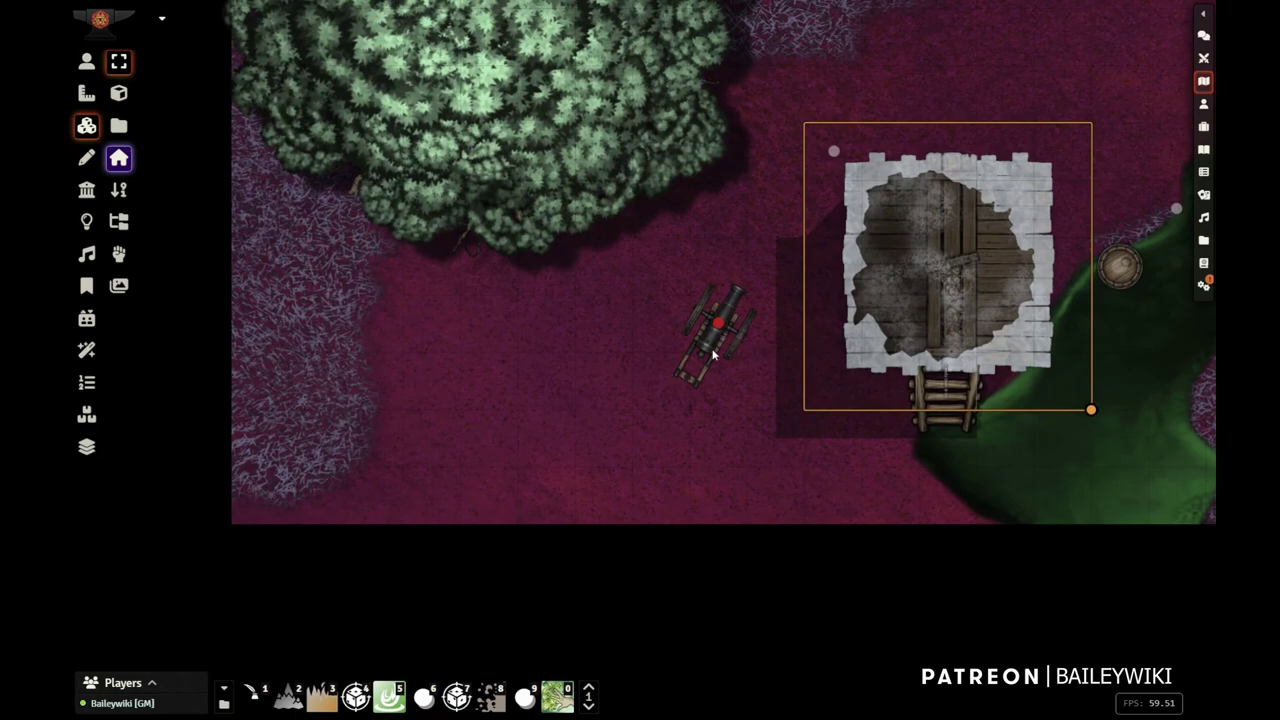
Apply a white cold overlay to the cannon tile beside the wooden platform
{"action": "left_click", "coordinate": [700, 338]}
{"action": "right_click", "coordinate": [699, 338]}
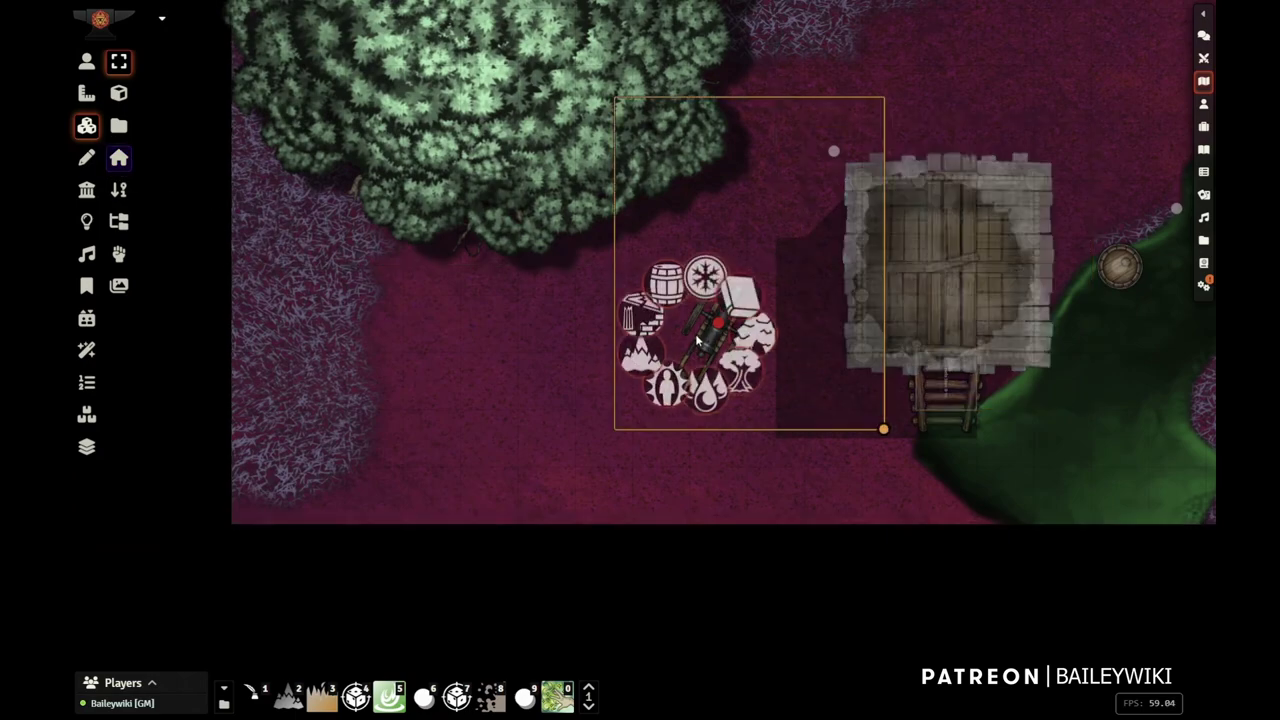
{"action": "left_click", "coordinate": [517, 341]}
Fire the cannon from the token layer to check its animation with the overlay applied
{"action": "left_click", "coordinate": [87, 62]}
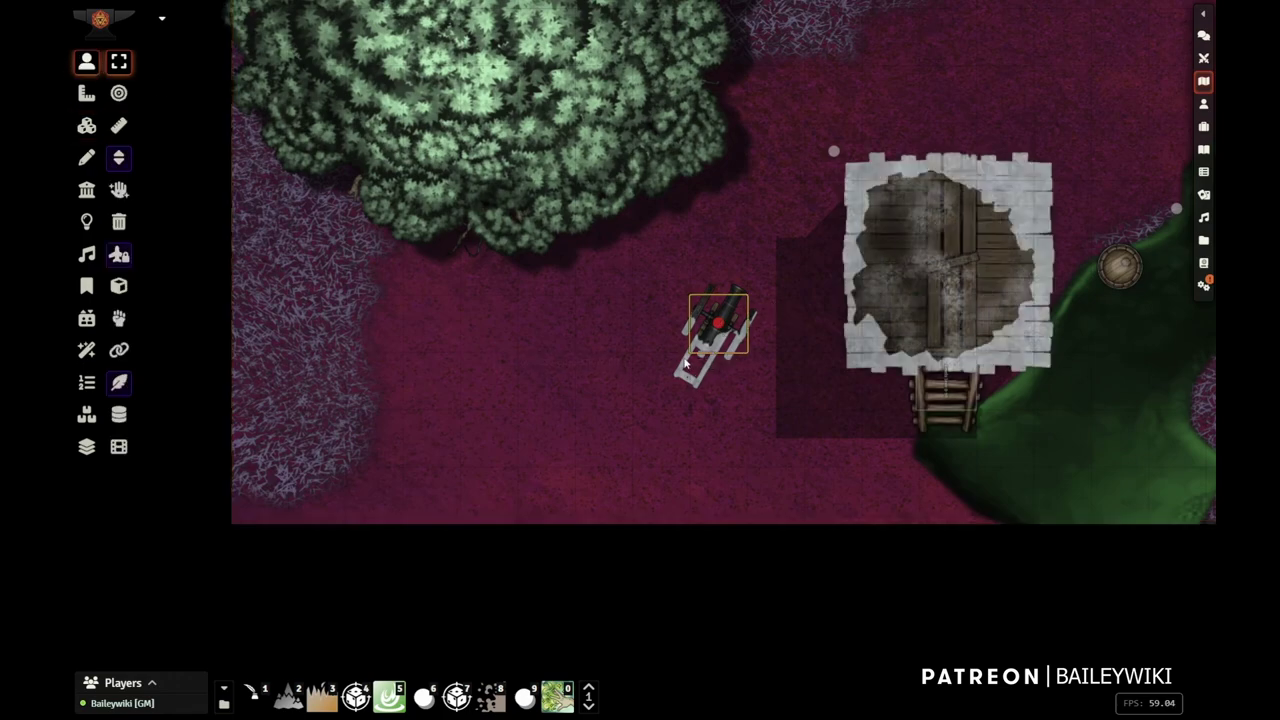
{"action": "left_click_drag", "start_coordinate": [799, 484], "coordinate": [616, 490]}
{"action": "scroll", "coordinate": [616, 490], "scroll_direction": "up", "scroll_amount": 5}
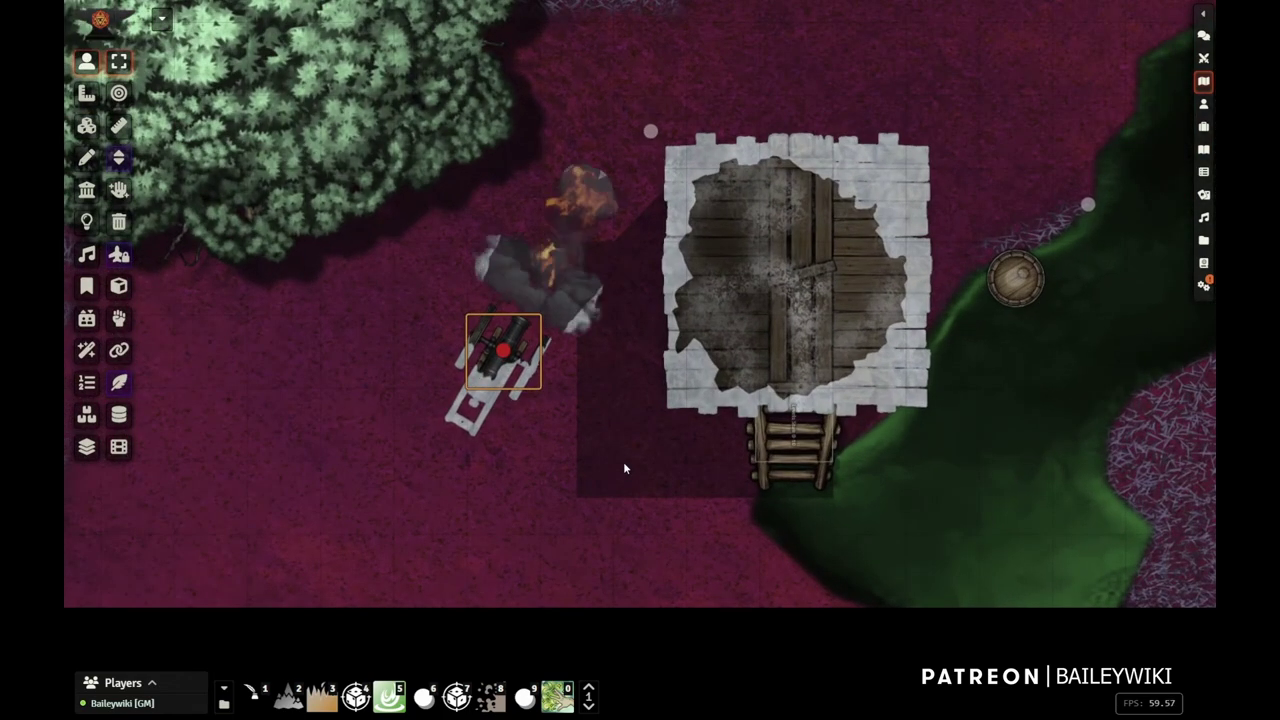
Apply the FREE overlay-nature-vines-01 overlay to the barrel tile at the river's edge
{"action": "left_click_drag", "start_coordinate": [737, 488], "coordinate": [408, 525]}
{"action": "left_click", "coordinate": [87, 126]}
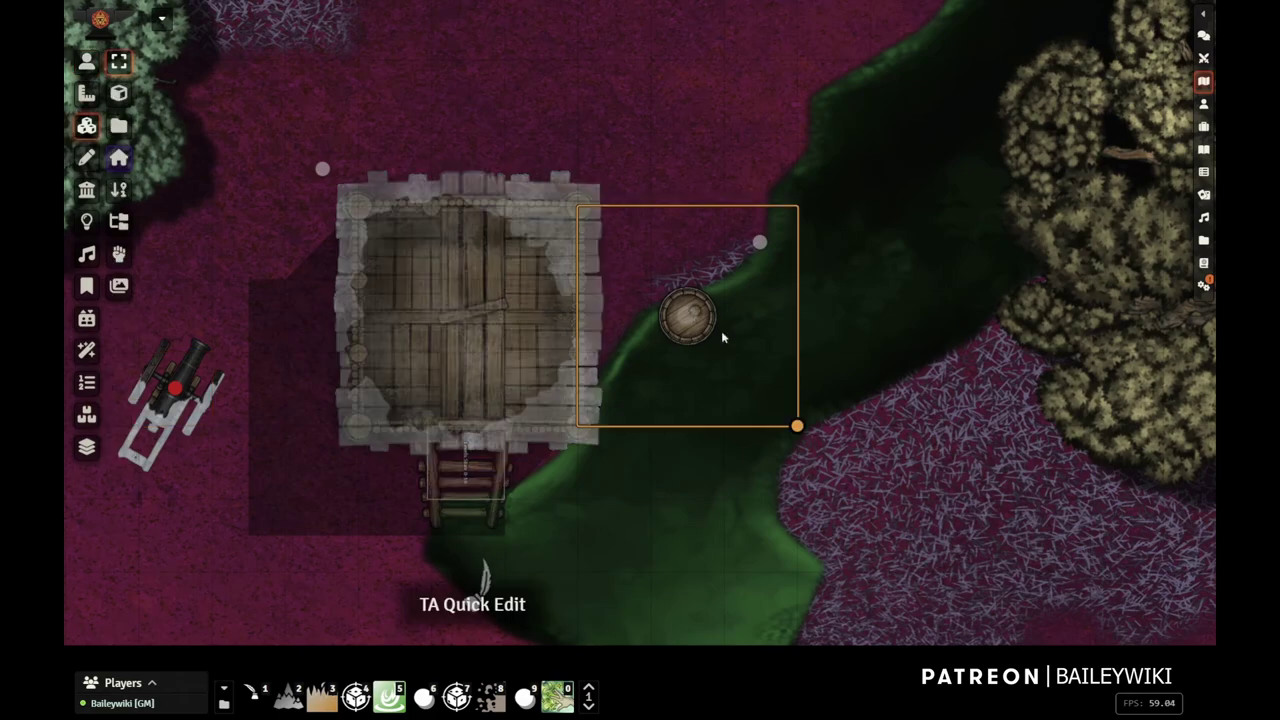
{"action": "left_click_drag", "start_coordinate": [712, 332], "coordinate": [932, 368]}
{"action": "left_click", "coordinate": [681, 321]}
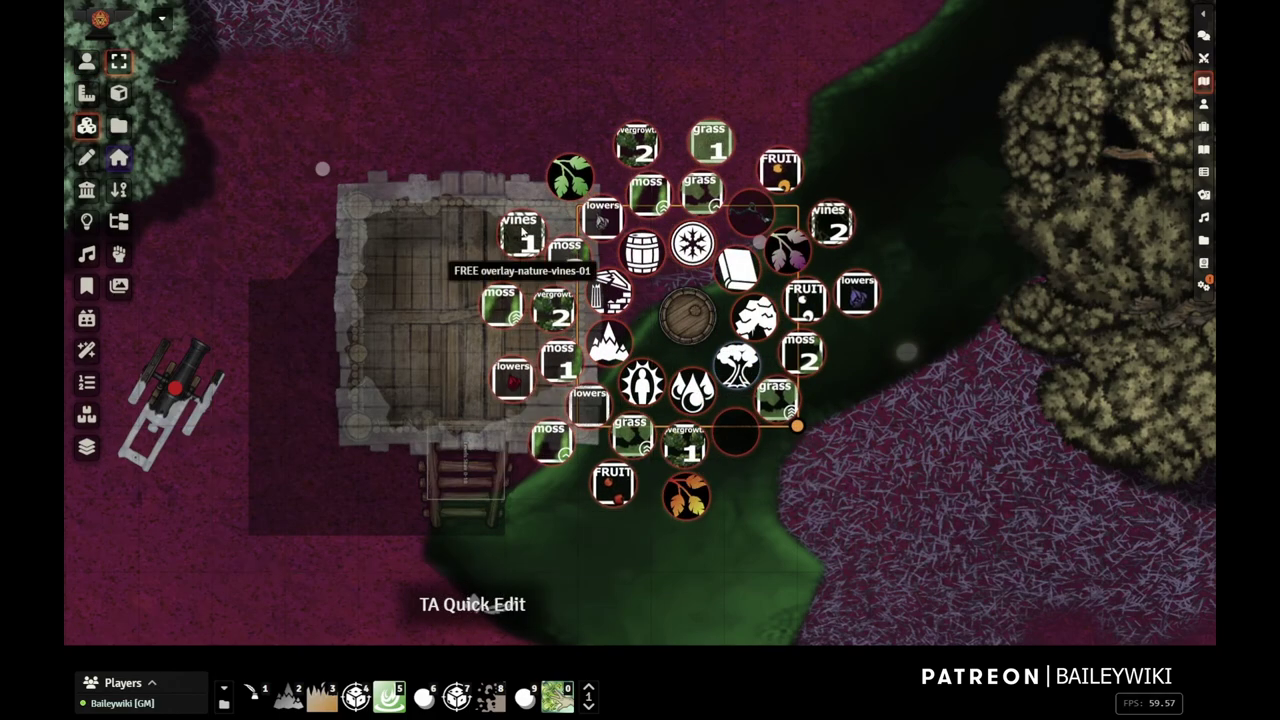
{"action": "left_click", "coordinate": [522, 237]}
{"action": "left_click", "coordinate": [868, 532]}
{"action": "scroll", "coordinate": [762, 340], "scroll_direction": "up", "scroll_amount": 5}
{"action": "left_click", "coordinate": [738, 303]}
{"action": "left_click", "coordinate": [738, 303]}
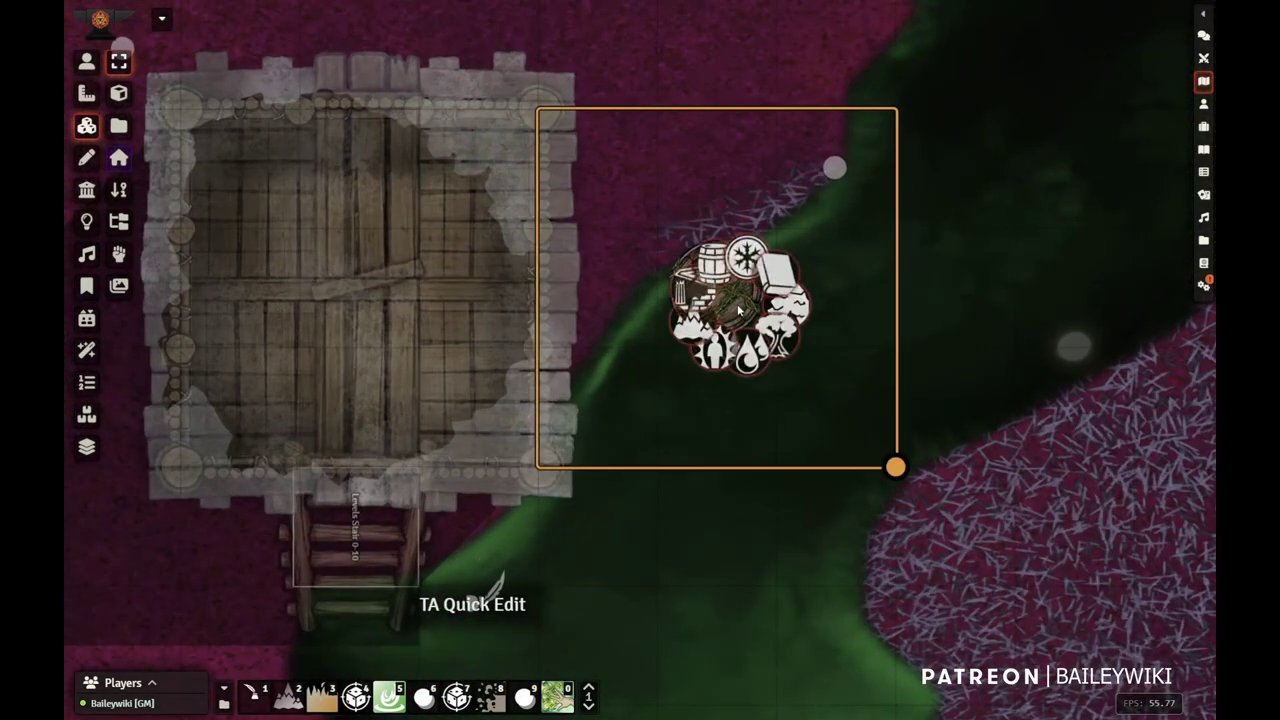
{"action": "left_click", "coordinate": [557, 471]}
{"action": "left_click", "coordinate": [941, 496]}
{"action": "left_click_drag", "start_coordinate": [988, 450], "coordinate": [638, 394]}
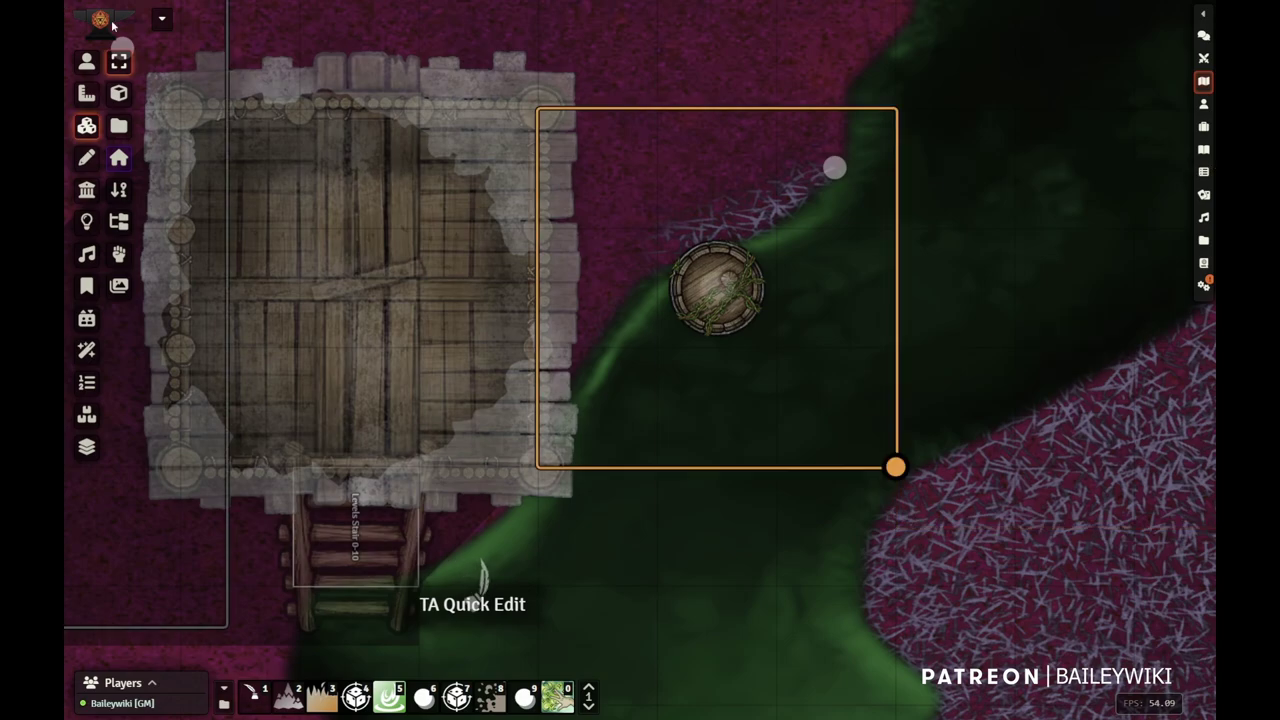
Trigger the barrel's destruction from the token layer and check the vines on its broken pieces
{"action": "left_click", "coordinate": [87, 62]}
{"action": "left_click", "coordinate": [716, 290]}
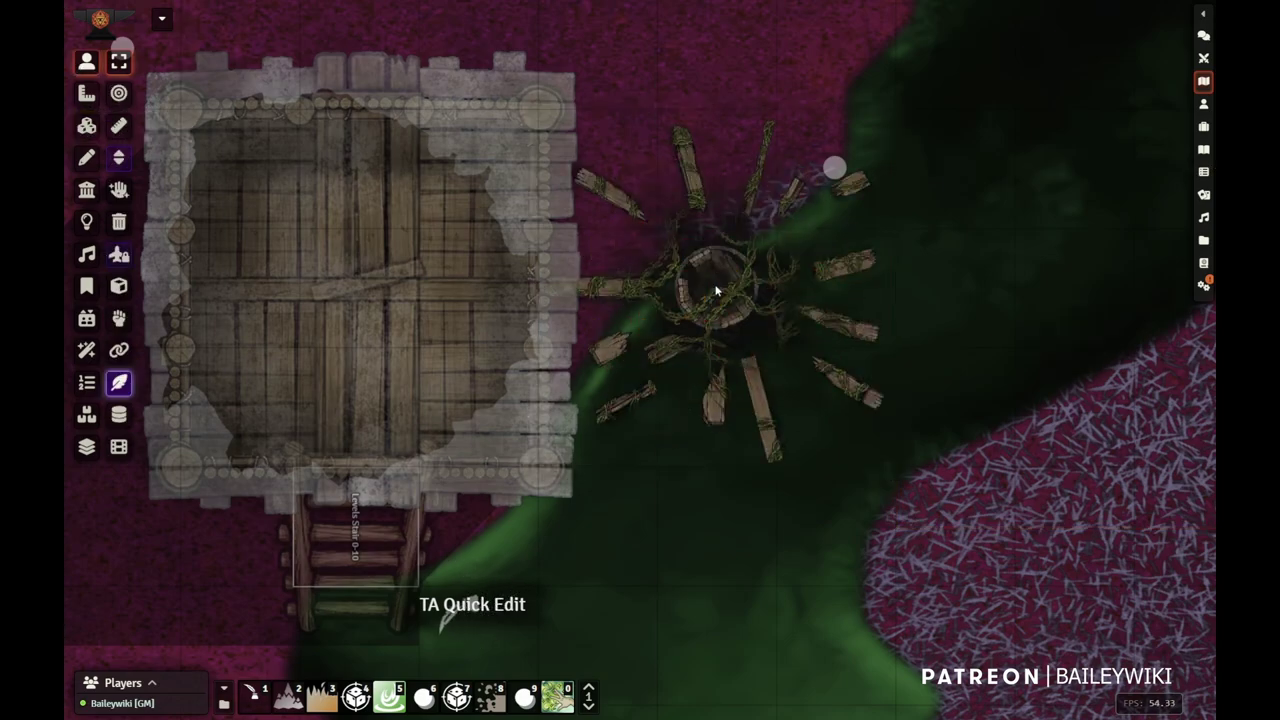
{"action": "left_click", "coordinate": [716, 290]}
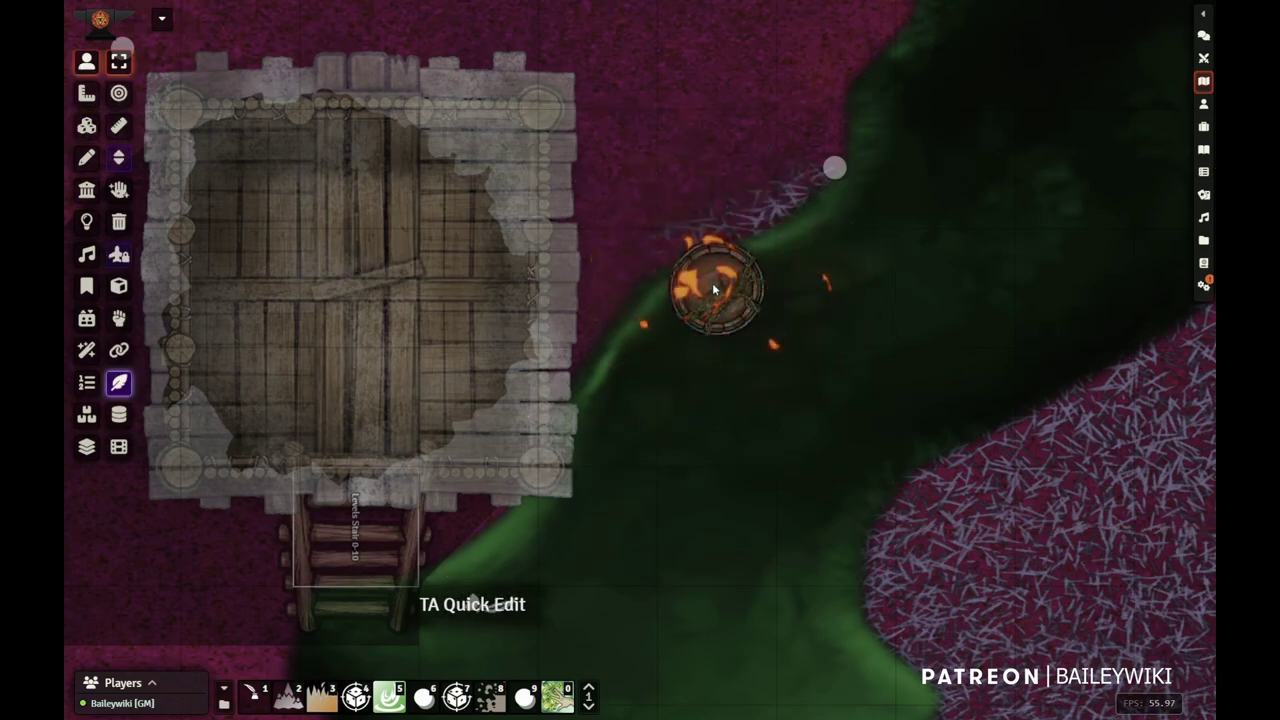
Open the overlay sample scene and examine its cold, damage, artificial, nature and biological overlay examples
{"action": "scroll", "coordinate": [713, 284], "scroll_direction": "down", "scroll_amount": 15}
{"action": "left_click_drag", "start_coordinate": [831, 168], "coordinate": [707, 515]}
{"action": "scroll", "coordinate": [697, 378], "scroll_direction": "down", "scroll_amount": 5}
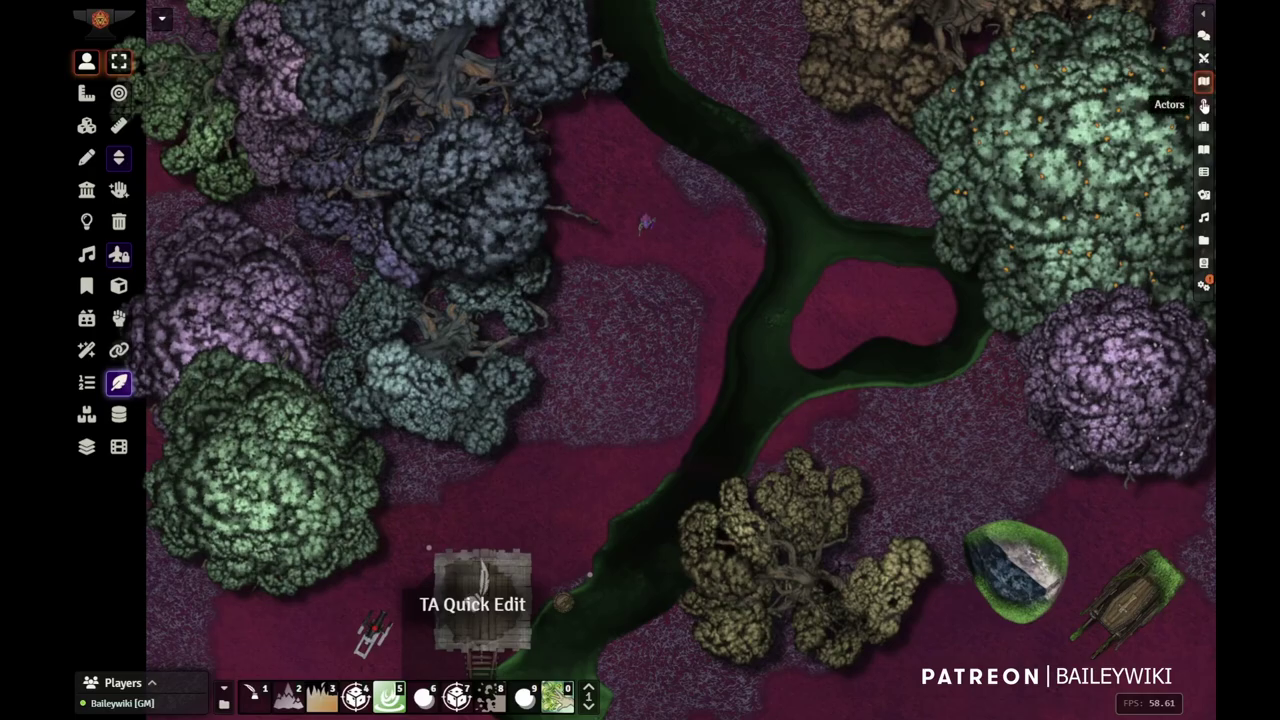
{"action": "scroll", "coordinate": [835, 367], "scroll_direction": "down", "scroll_amount": 2}
{"action": "left_click_drag", "start_coordinate": [508, 229], "coordinate": [565, 388]}
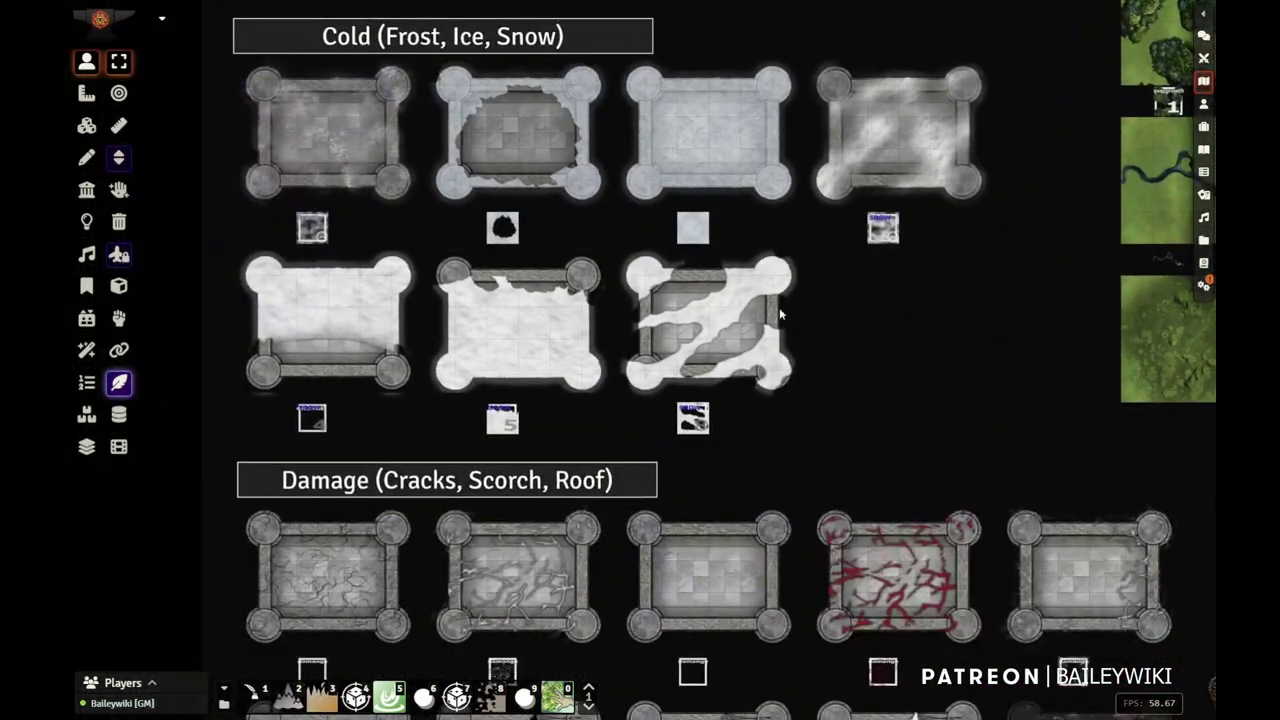
{"action": "key", "text": "Down"}
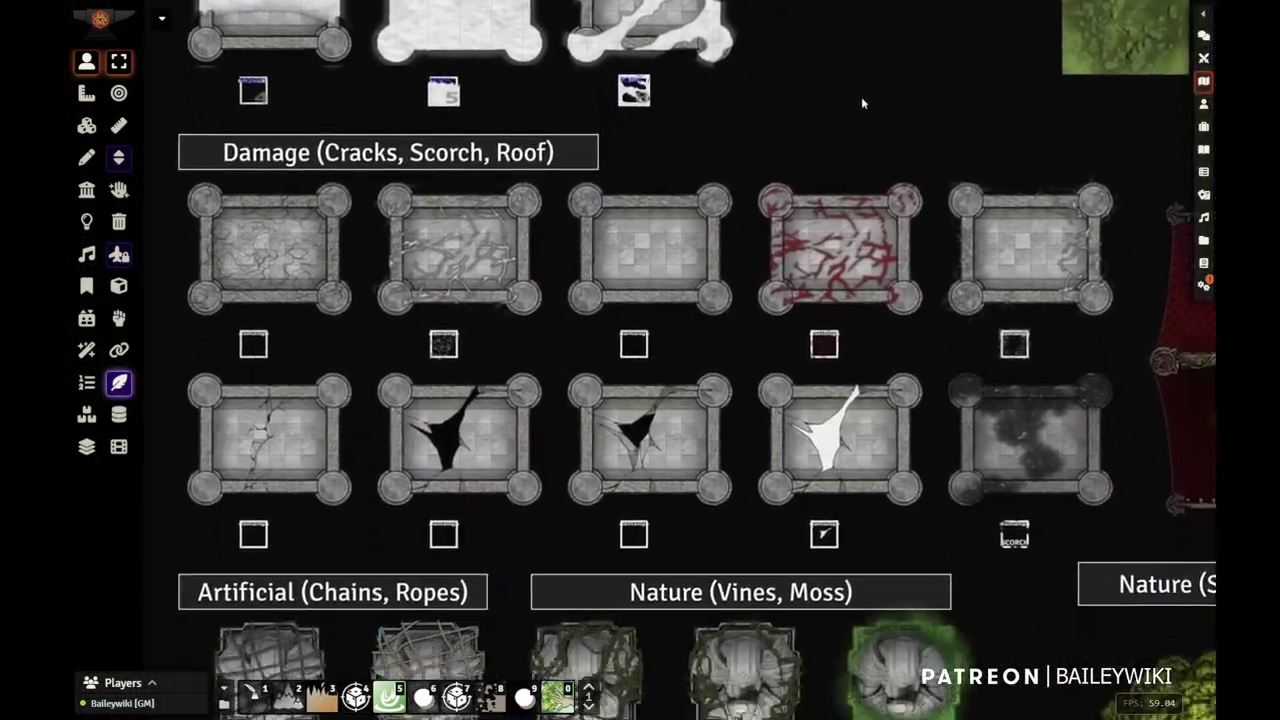
{"action": "scroll", "coordinate": [800, 320], "scroll_direction": "up", "scroll_amount": 2}
{"action": "left_click_drag", "start_coordinate": [790, 361], "coordinate": [749, 249]}
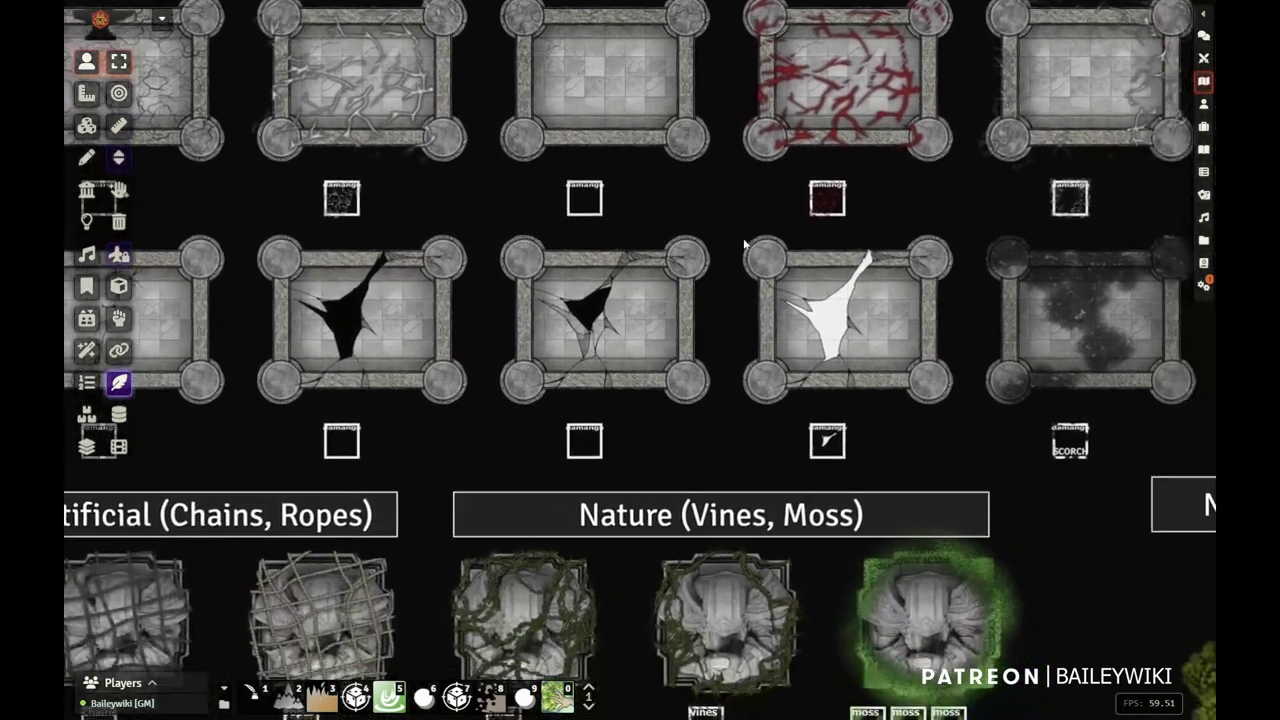
{"action": "left_click_drag", "start_coordinate": [934, 468], "coordinate": [937, 209]}
{"action": "left_click_drag", "start_coordinate": [767, 530], "coordinate": [177, 471]}
{"action": "left_click_drag", "start_coordinate": [1068, 300], "coordinate": [716, 448]}
{"action": "left_click_drag", "start_coordinate": [600, 123], "coordinate": [697, 531]}
{"action": "left_click_drag", "start_coordinate": [714, 351], "coordinate": [615, 466]}
{"action": "left_click_drag", "start_coordinate": [579, 252], "coordinate": [581, 377]}
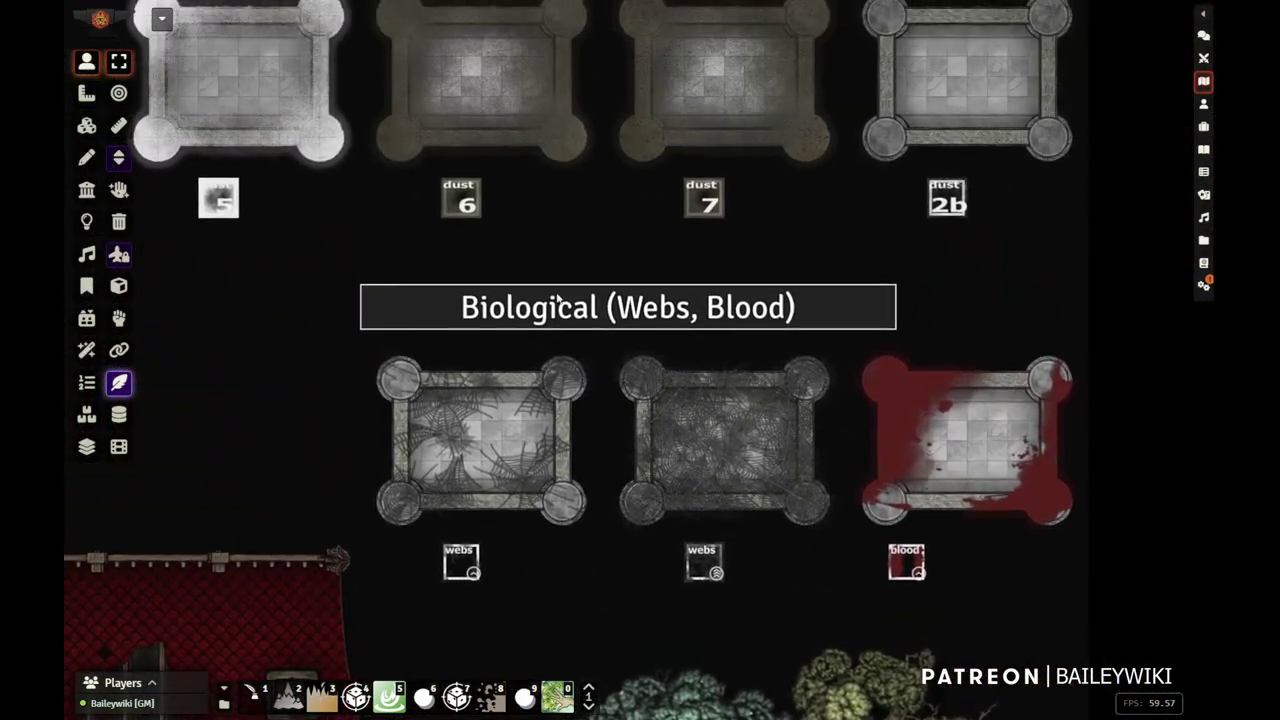
{"action": "mouse_move", "coordinate": [557, 206]}
{"action": "left_mouse_down"}
{"action": "mouse_move", "coordinate": [629, 460]}
{"action": "mouse_move", "coordinate": [723, 580]}
{"action": "mouse_move", "coordinate": [836, 664]}
{"action": "left_mouse_up"}
{"action": "mouse_move", "coordinate": [572, 79]}
{"action": "left_mouse_down"}
{"action": "mouse_move", "coordinate": [650, 218]}
{"action": "mouse_move", "coordinate": [710, 391]}
{"action": "left_mouse_up"}
{"action": "scroll", "coordinate": [736, 366], "scroll_direction": "down", "scroll_amount": 8}
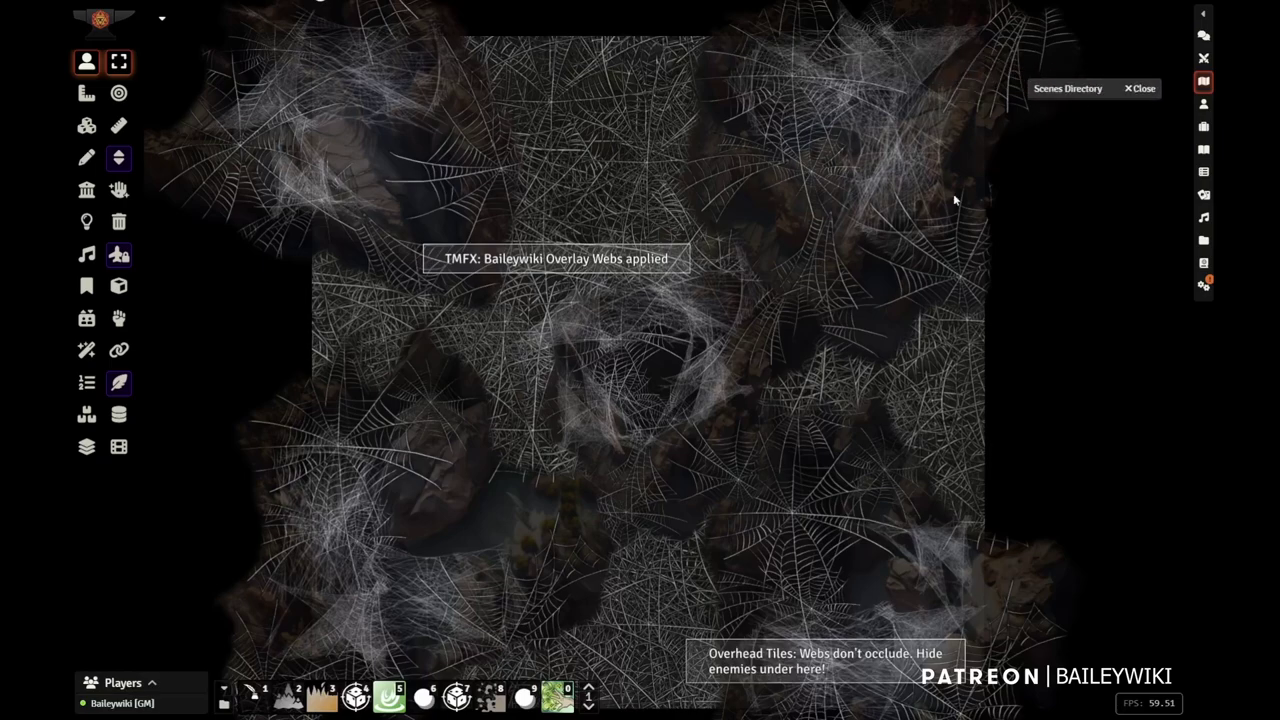
Move the web-covered overhead rock tile in the upper-right area of the spider web map
{"action": "left_click_drag", "start_coordinate": [679, 511], "coordinate": [595, 412]}
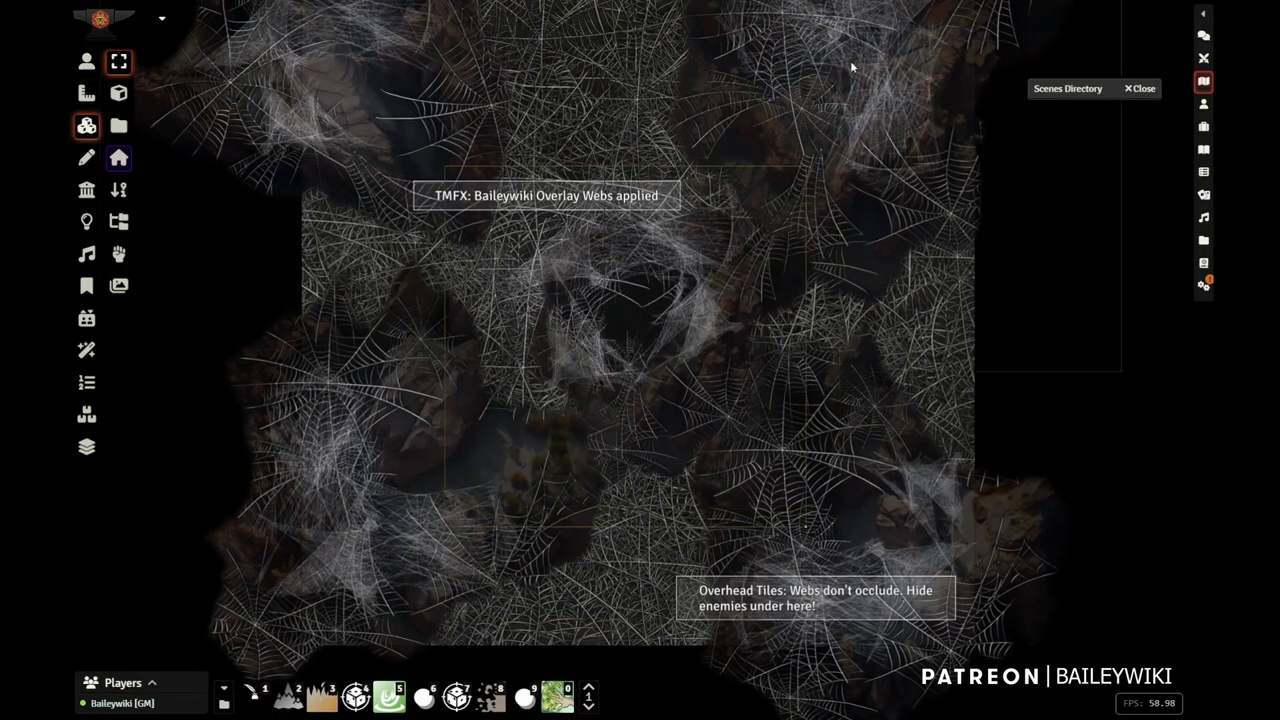
{"action": "left_click_drag", "start_coordinate": [1014, 300], "coordinate": [903, 322]}
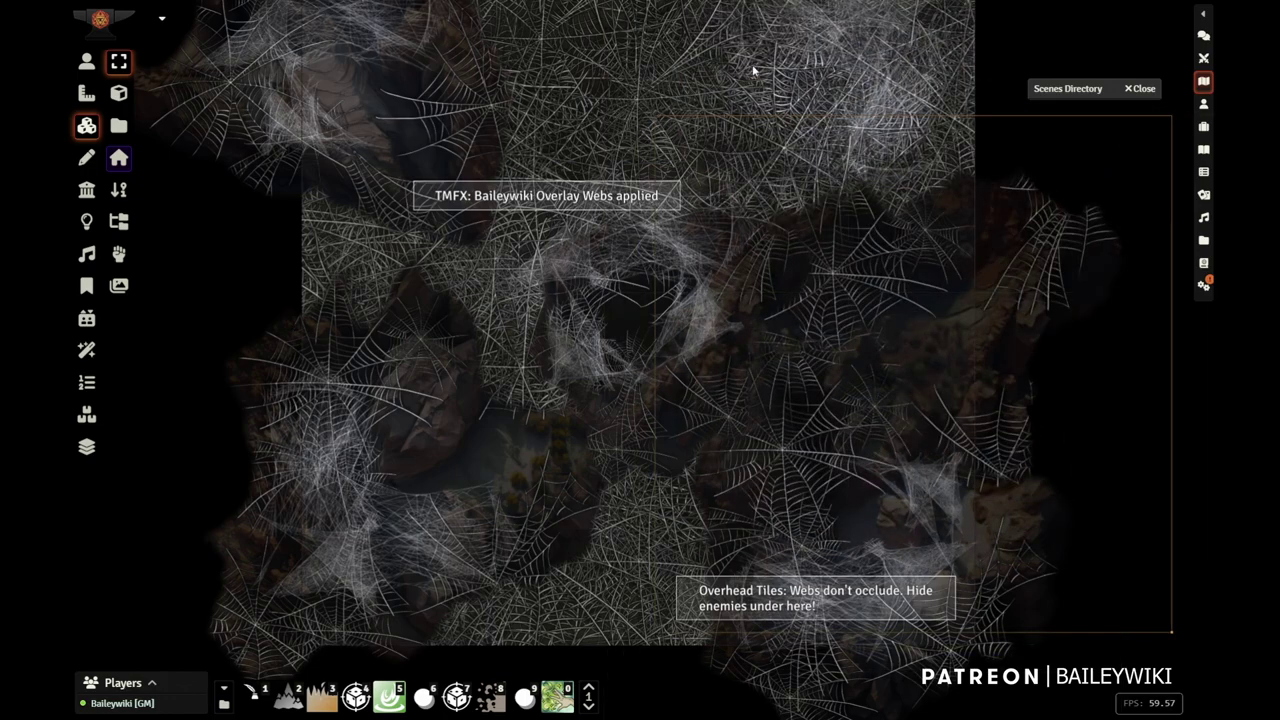
{"action": "left_click_drag", "start_coordinate": [754, 67], "coordinate": [936, 140]}
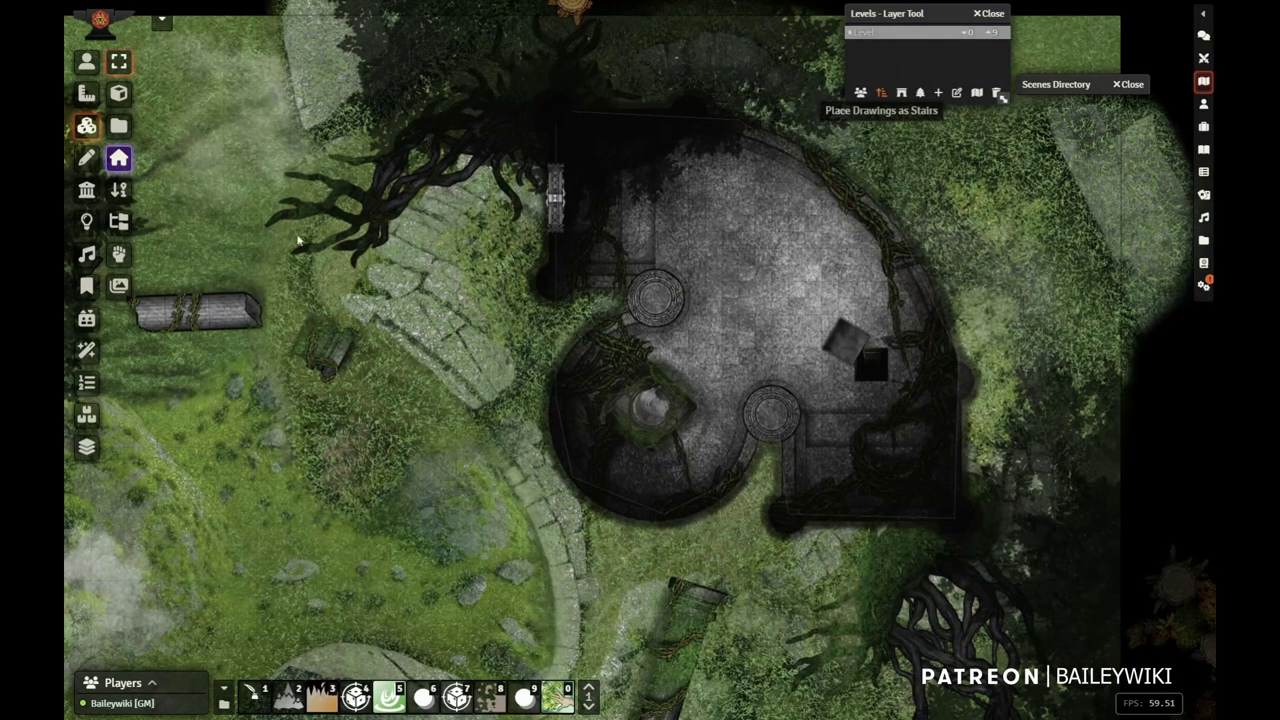
Try moving the mossy fountain tile out of the round room in the overgrown ruin and undo the move
{"action": "left_click_drag", "start_coordinate": [649, 479], "coordinate": [437, 630]}
{"action": "key", "text": "ctrl+z"}
{"action": "scroll", "coordinate": [532, 582], "scroll_direction": "up", "scroll_amount": 10}
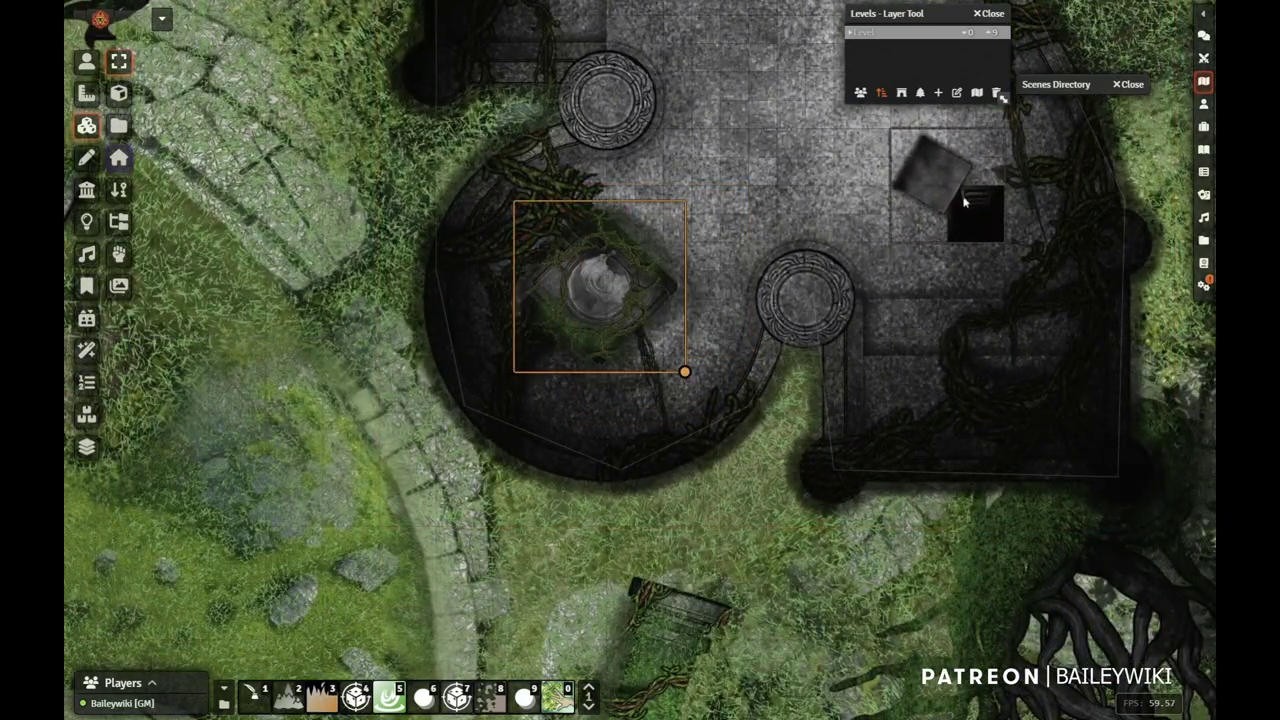
Examine the overgrown ruin map's vine-wrapped logs, broken mossy pillar, large boulder and tree roots for their overlay decoration
{"action": "left_click_drag", "start_coordinate": [270, 380], "coordinate": [677, 343]}
{"action": "scroll", "coordinate": [677, 343], "scroll_direction": "down", "scroll_amount": 4}
{"action": "left_click_drag", "start_coordinate": [480, 383], "coordinate": [737, 467]}
{"action": "scroll", "coordinate": [560, 265], "scroll_direction": "up", "scroll_amount": 5}
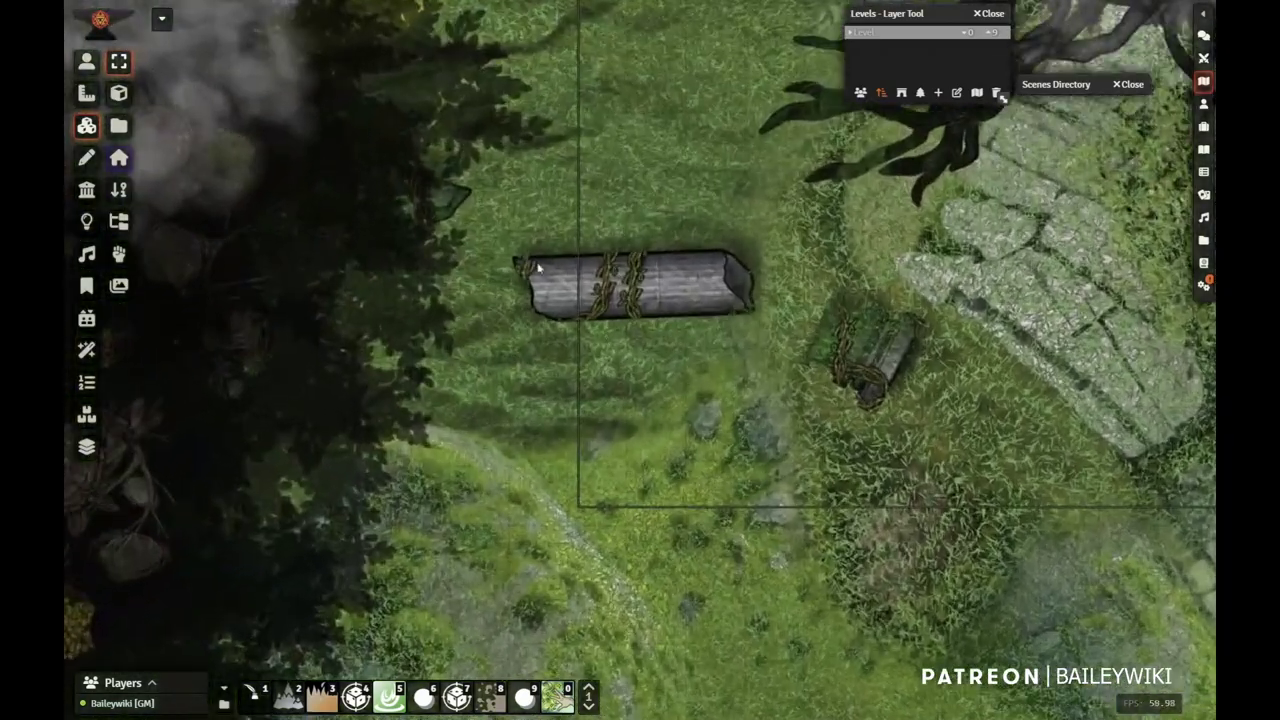
{"action": "left_click_drag", "start_coordinate": [600, 640], "coordinate": [549, 6]}
{"action": "left_click_drag", "start_coordinate": [945, 450], "coordinate": [397, 296]}
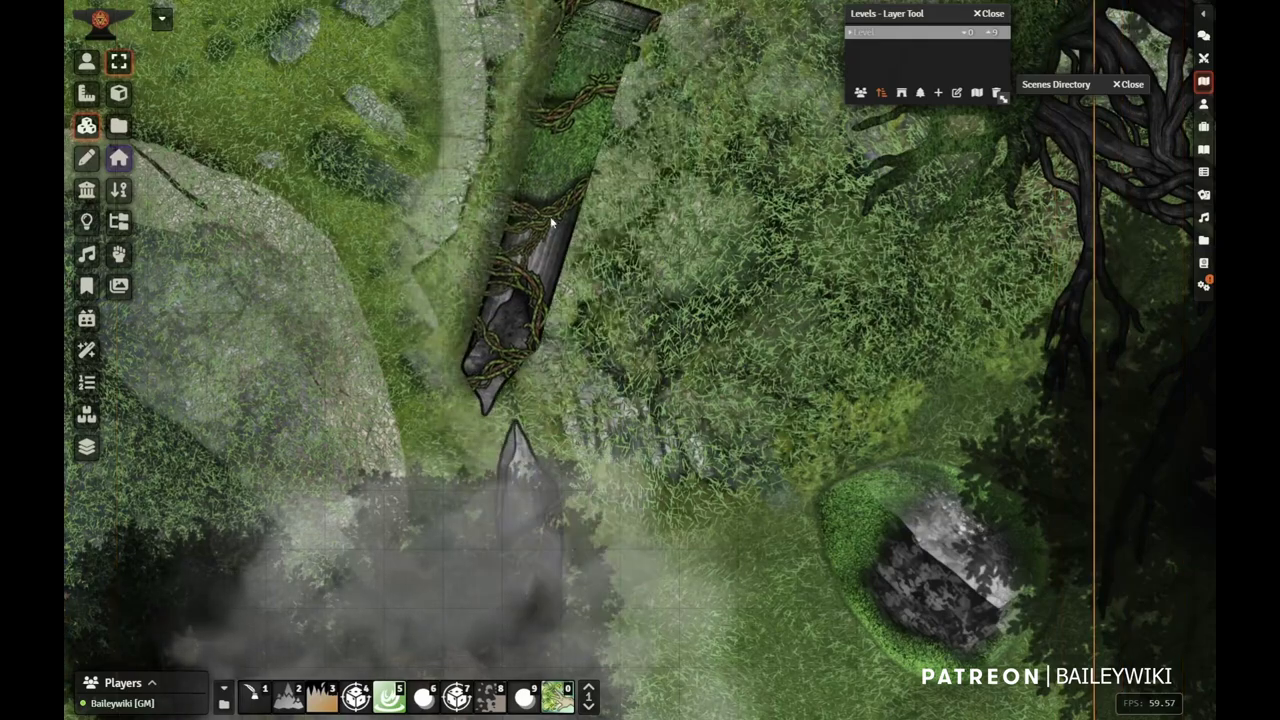
{"action": "scroll", "coordinate": [422, 344], "scroll_direction": "down", "scroll_amount": 3}
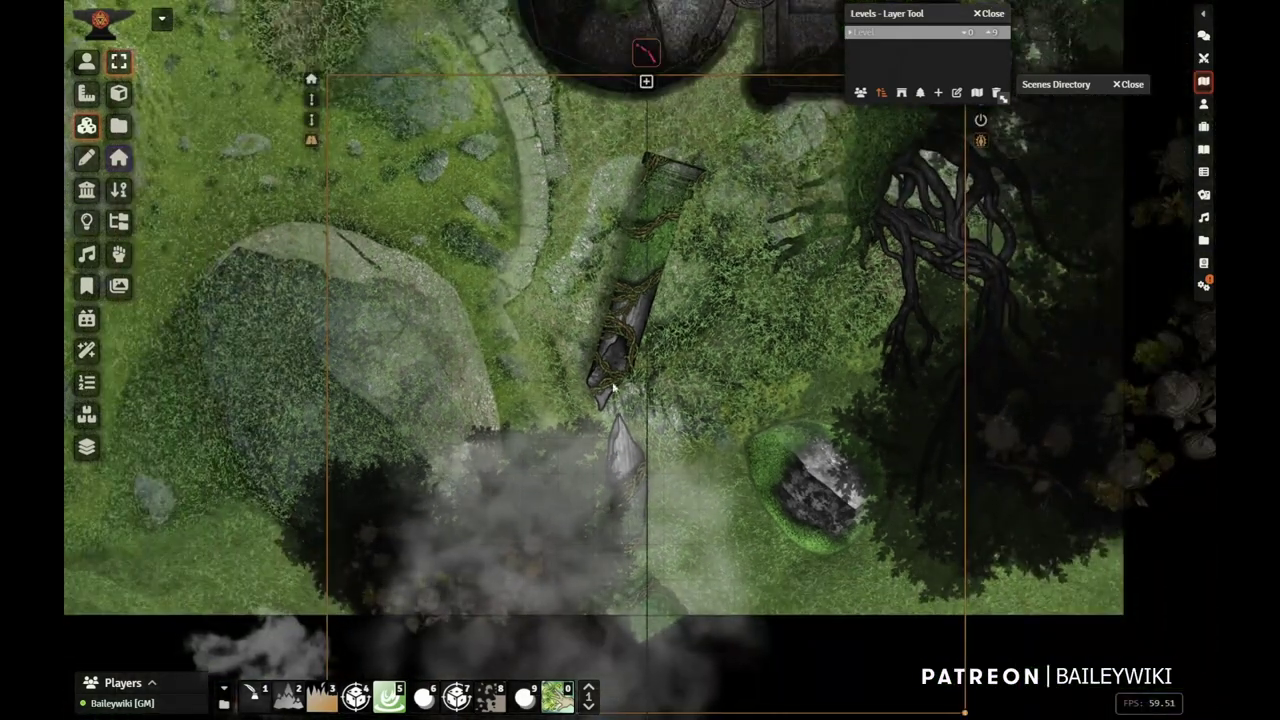
{"action": "left_click", "coordinate": [271, 352]}
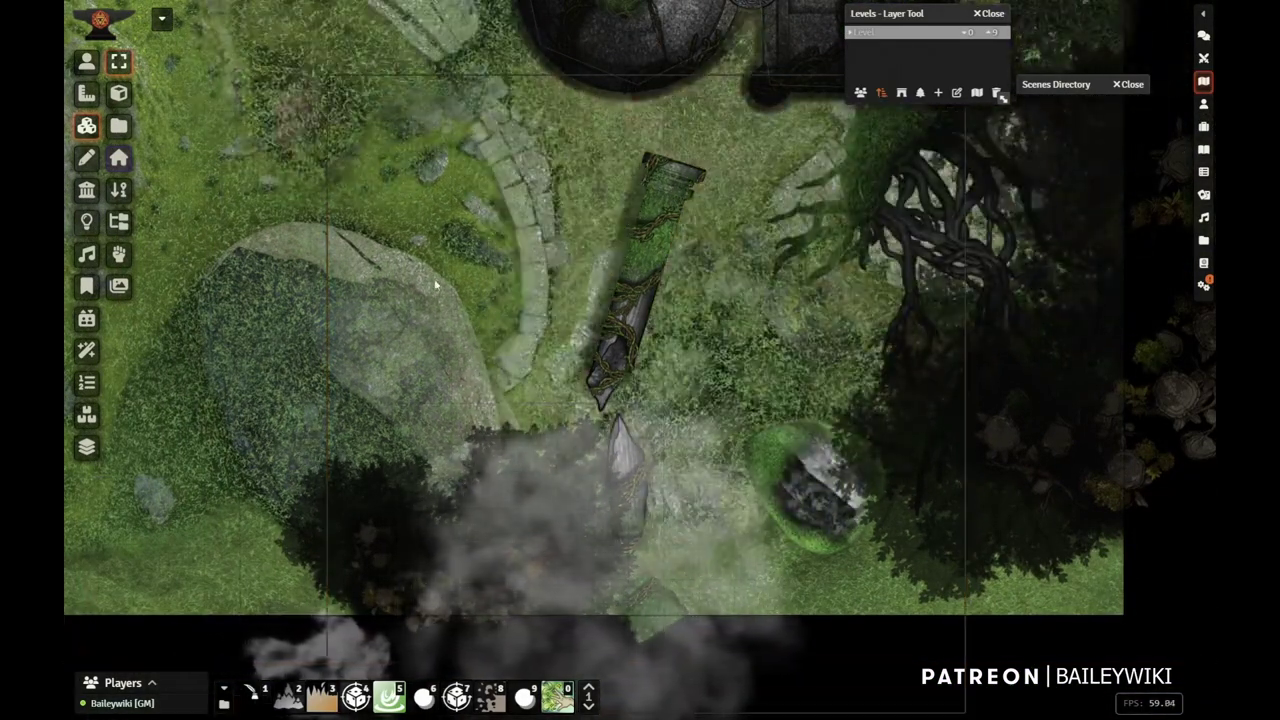
{"action": "scroll", "coordinate": [229, 509], "scroll_direction": "down", "scroll_amount": 3}
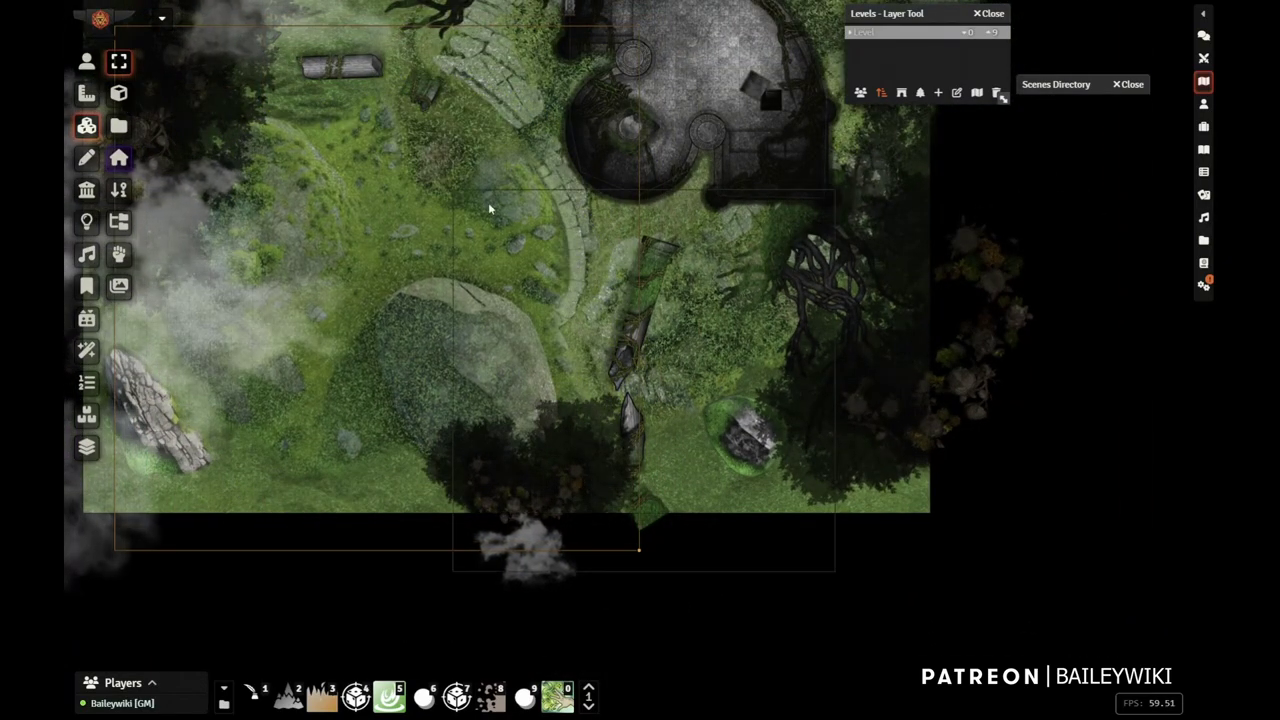
{"action": "scroll", "coordinate": [592, 437], "scroll_direction": "up", "scroll_amount": 5}
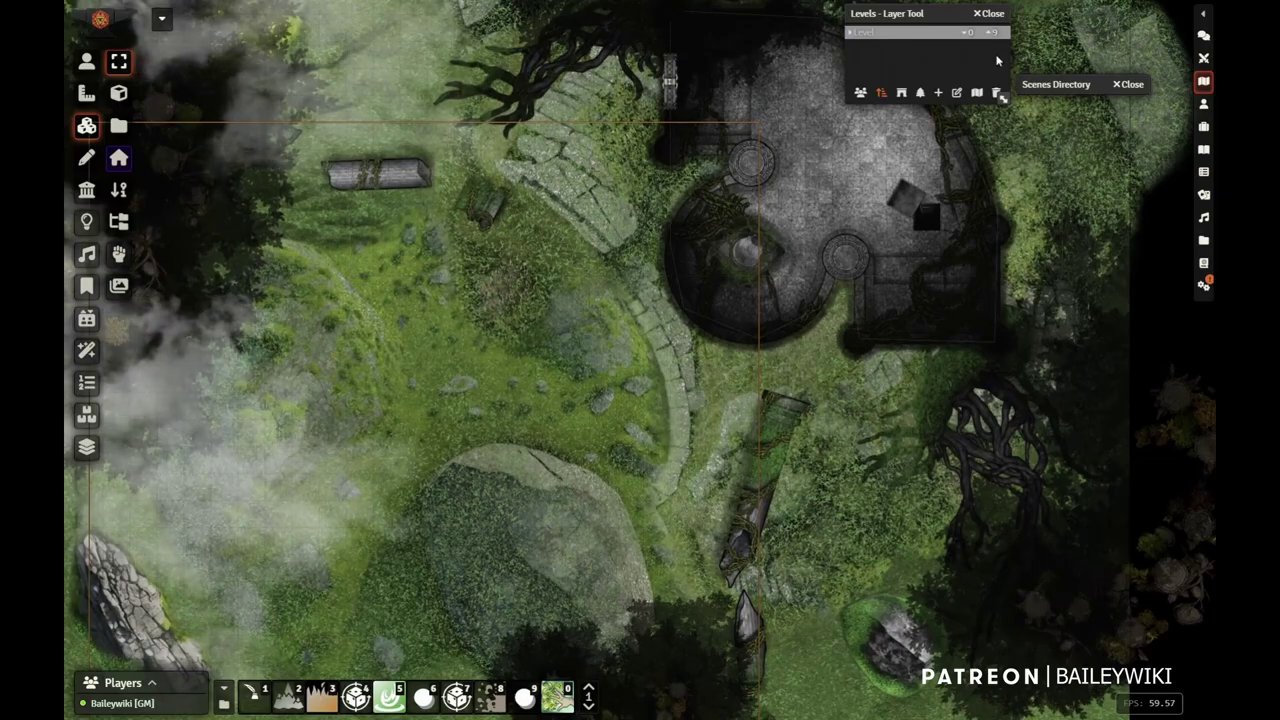
{"action": "scroll", "coordinate": [624, 582], "scroll_direction": "up", "scroll_amount": 5}
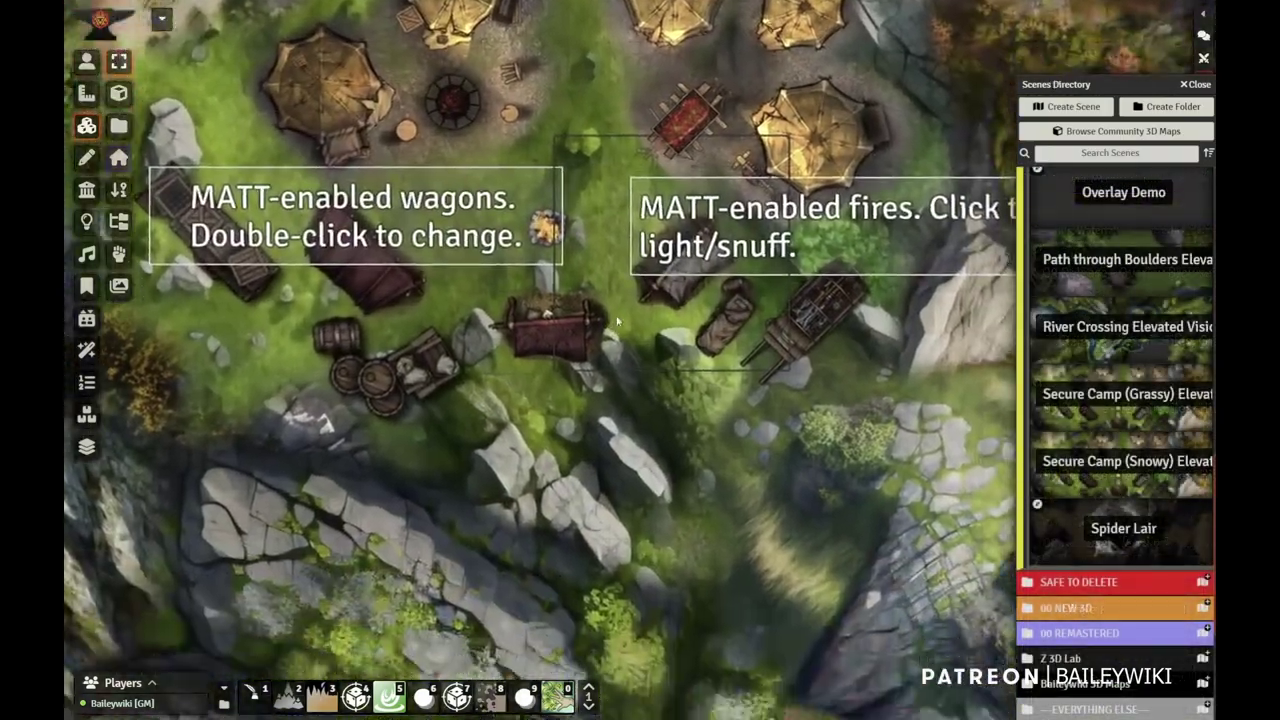
Examine the grassy and snowy Secure Camp scenes, comparing their wagons and tents and the snow overlays on the winter version
{"action": "left_click_drag", "start_coordinate": [617, 321], "coordinate": [498, 624]}
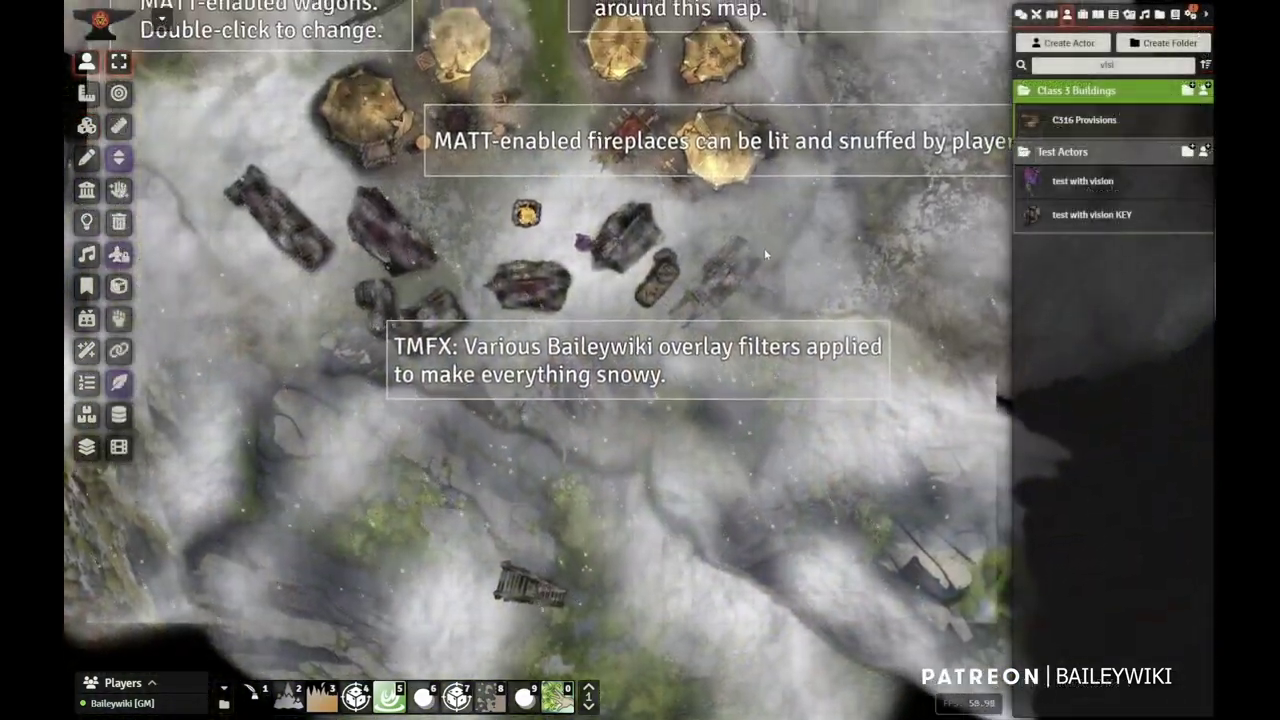
{"action": "left_click_drag", "start_coordinate": [766, 254], "coordinate": [646, 652]}
{"action": "left_click_drag", "start_coordinate": [438, 480], "coordinate": [716, 369]}
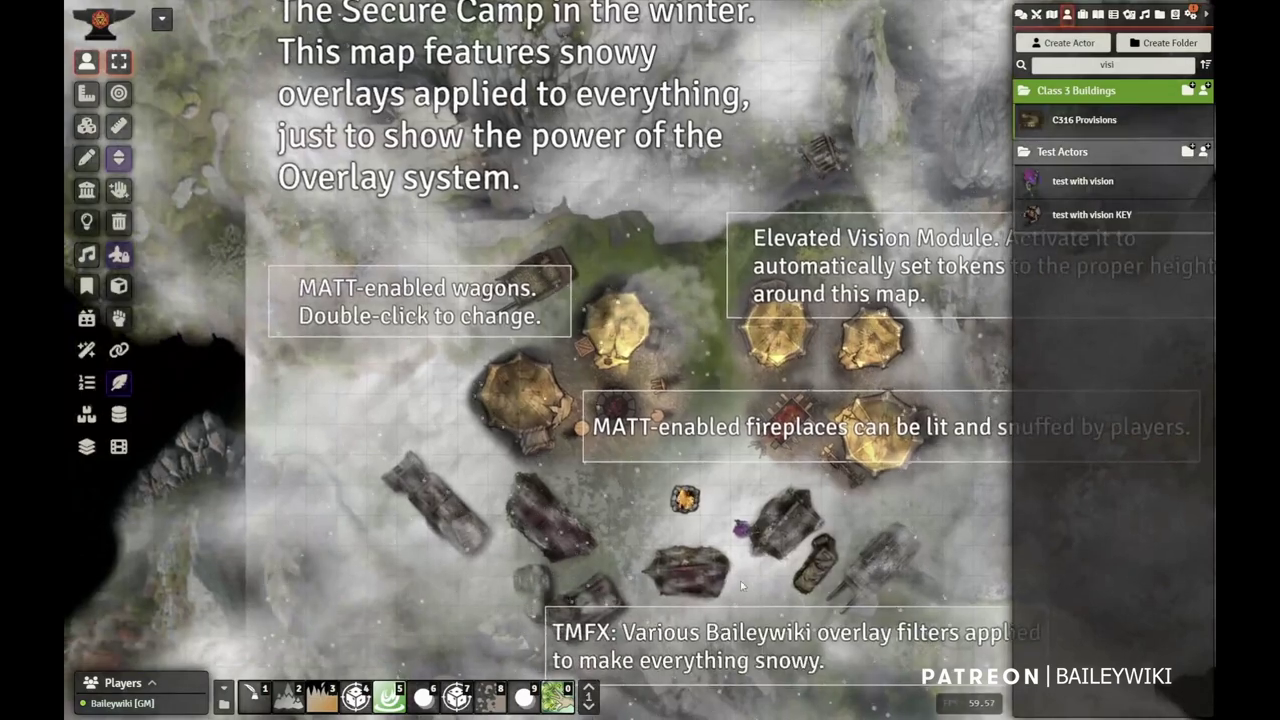
{"action": "left_click_drag", "start_coordinate": [739, 603], "coordinate": [636, 338]}
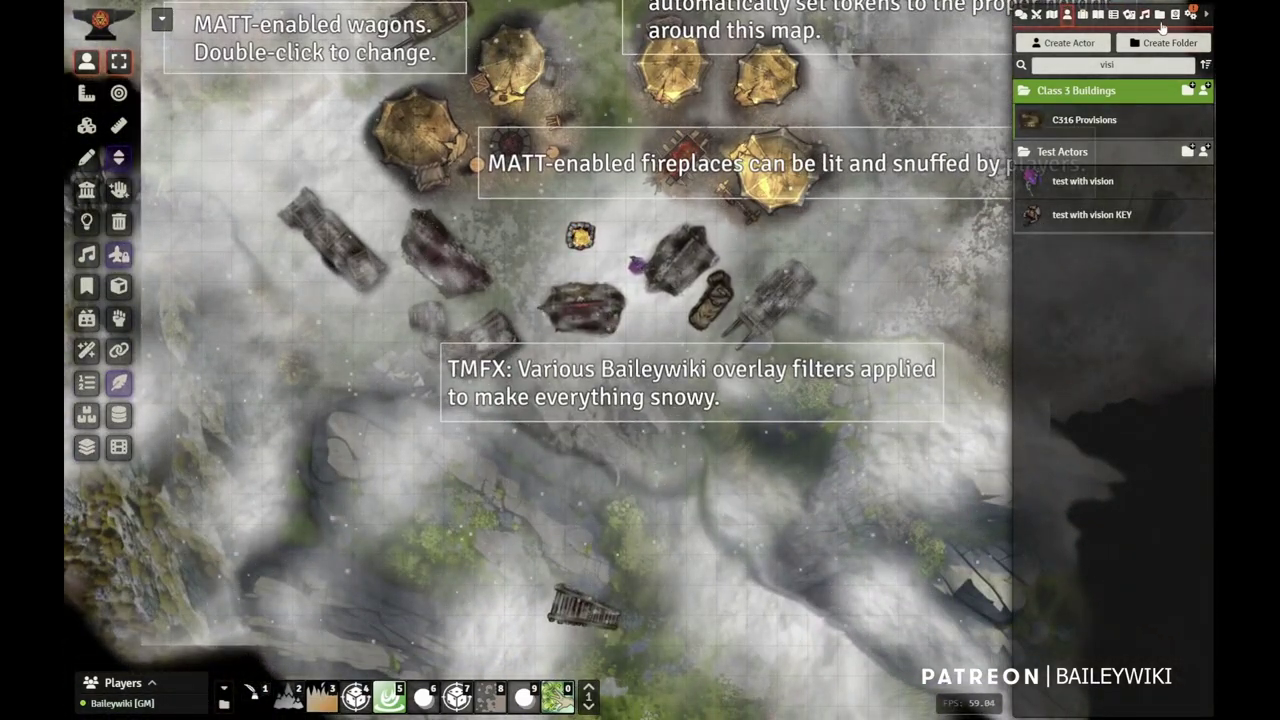
Return to the Overlay Demo scene and examine its audio, important macros, large-area nature, grunge, cold and damage samples
{"action": "left_click", "coordinate": [1054, 15]}
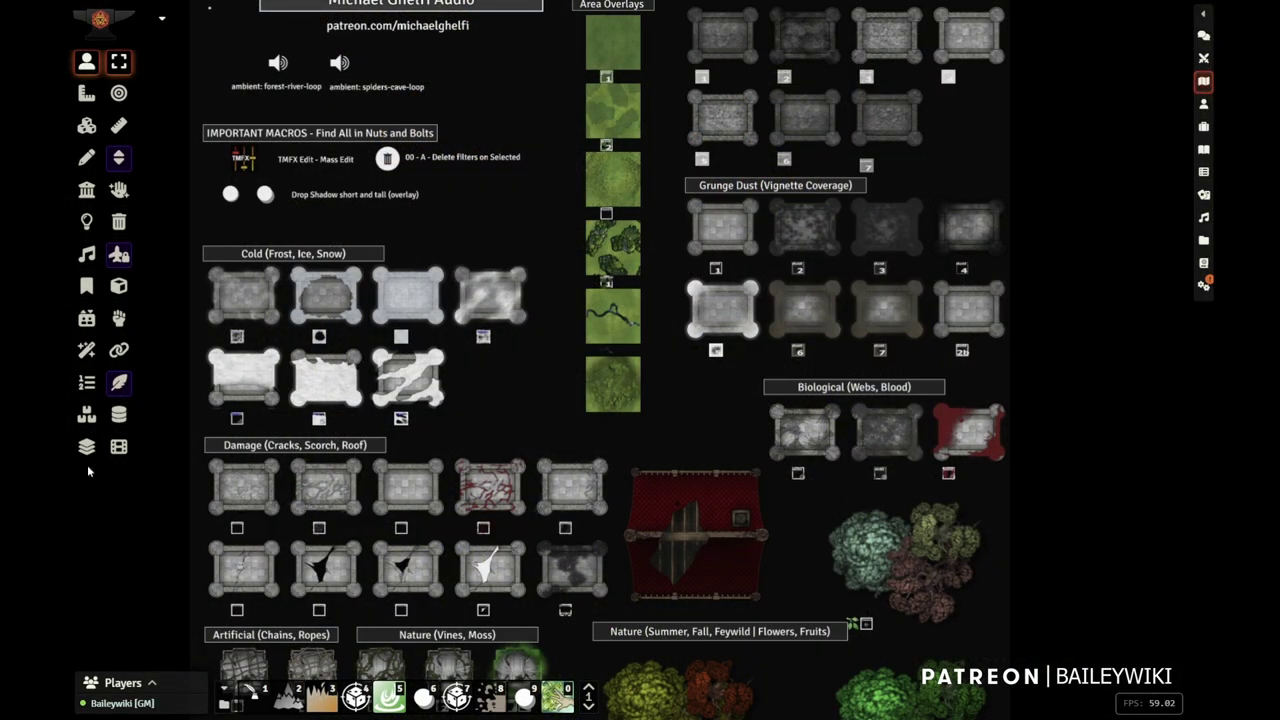
{"action": "scroll", "coordinate": [826, 404], "scroll_direction": "up", "scroll_amount": 5}
{"action": "left_click_drag", "start_coordinate": [449, 476], "coordinate": [578, 534]}
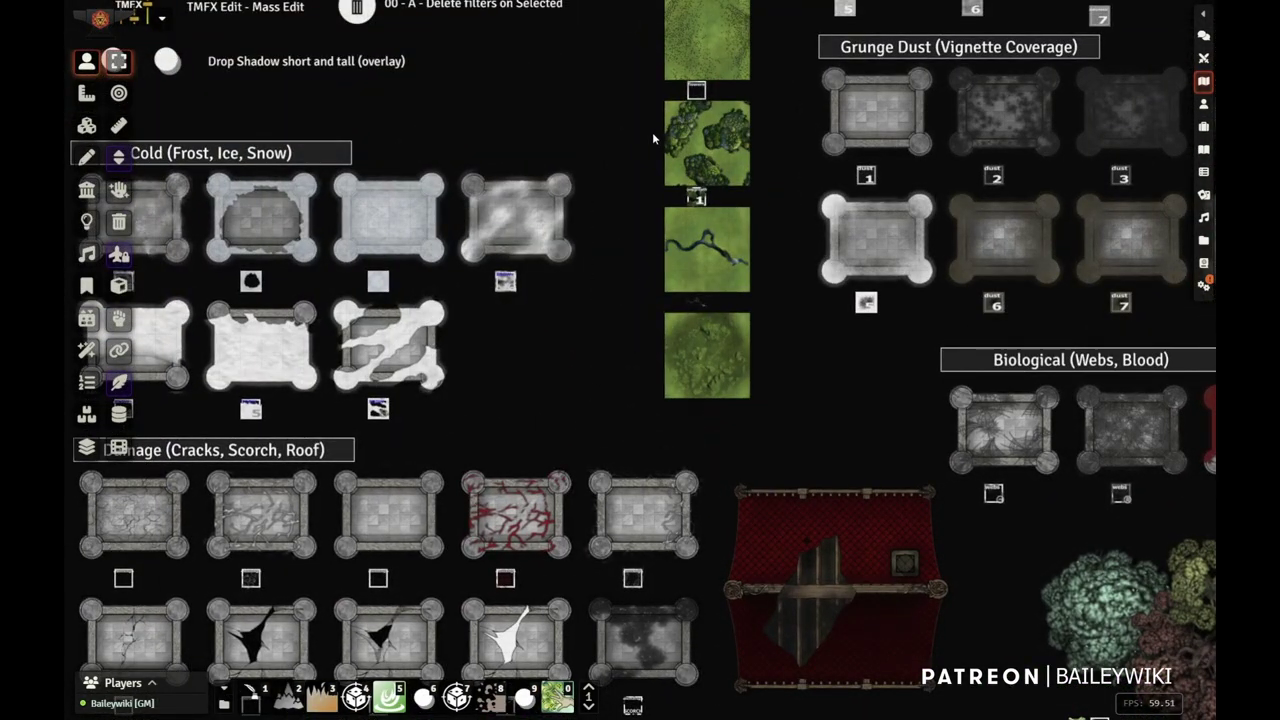
{"action": "left_click_drag", "start_coordinate": [548, 108], "coordinate": [648, 334]}
{"action": "left_click_drag", "start_coordinate": [714, 225], "coordinate": [629, 370]}
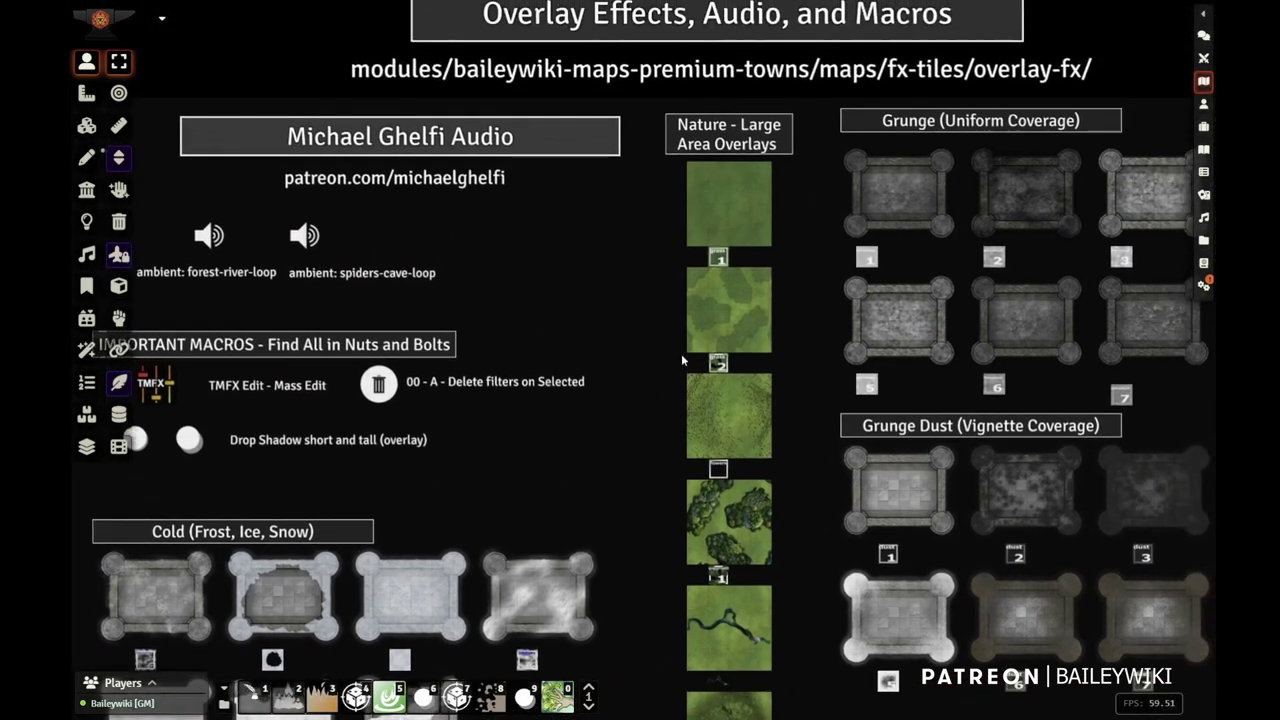
{"action": "scroll", "coordinate": [645, 373], "scroll_direction": "down", "scroll_amount": 2}
{"action": "key", "text": "Down"}
{"action": "left_click_drag", "start_coordinate": [700, 638], "coordinate": [684, 305]}
{"action": "scroll", "coordinate": [683, 397], "scroll_direction": "up", "scroll_amount": 7}
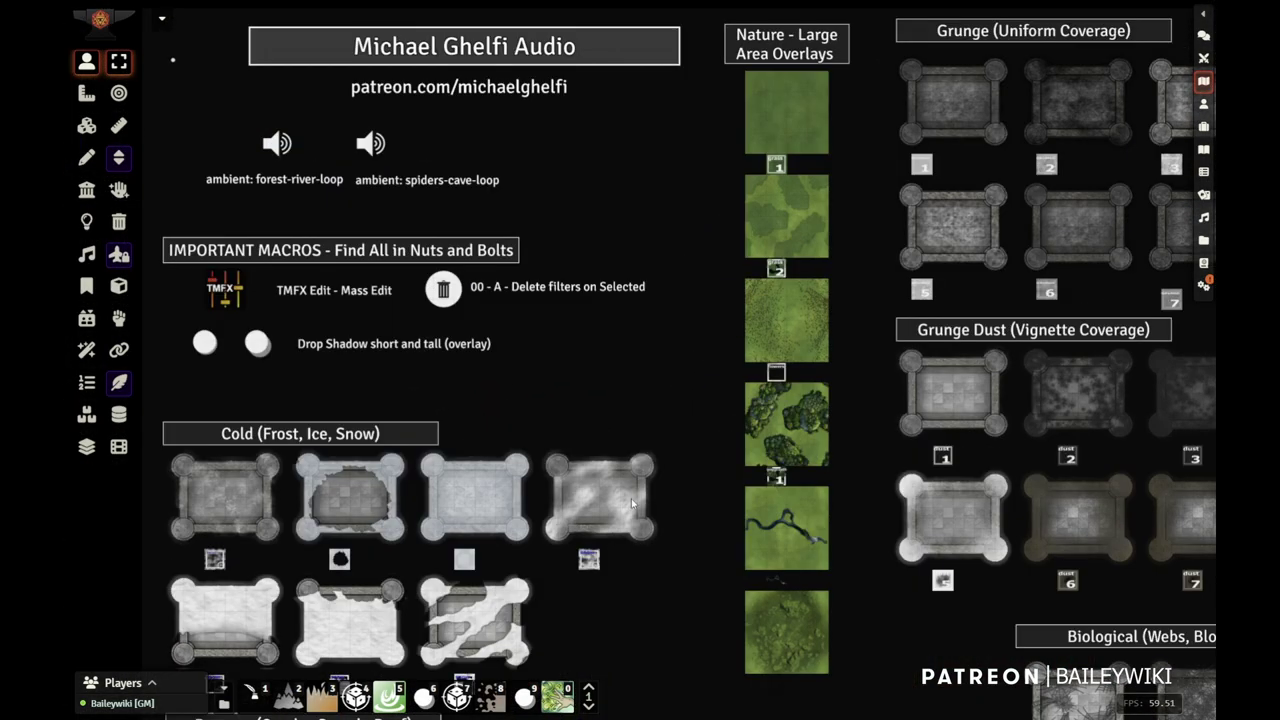
{"action": "scroll", "coordinate": [589, 427], "scroll_direction": "up", "scroll_amount": 1}
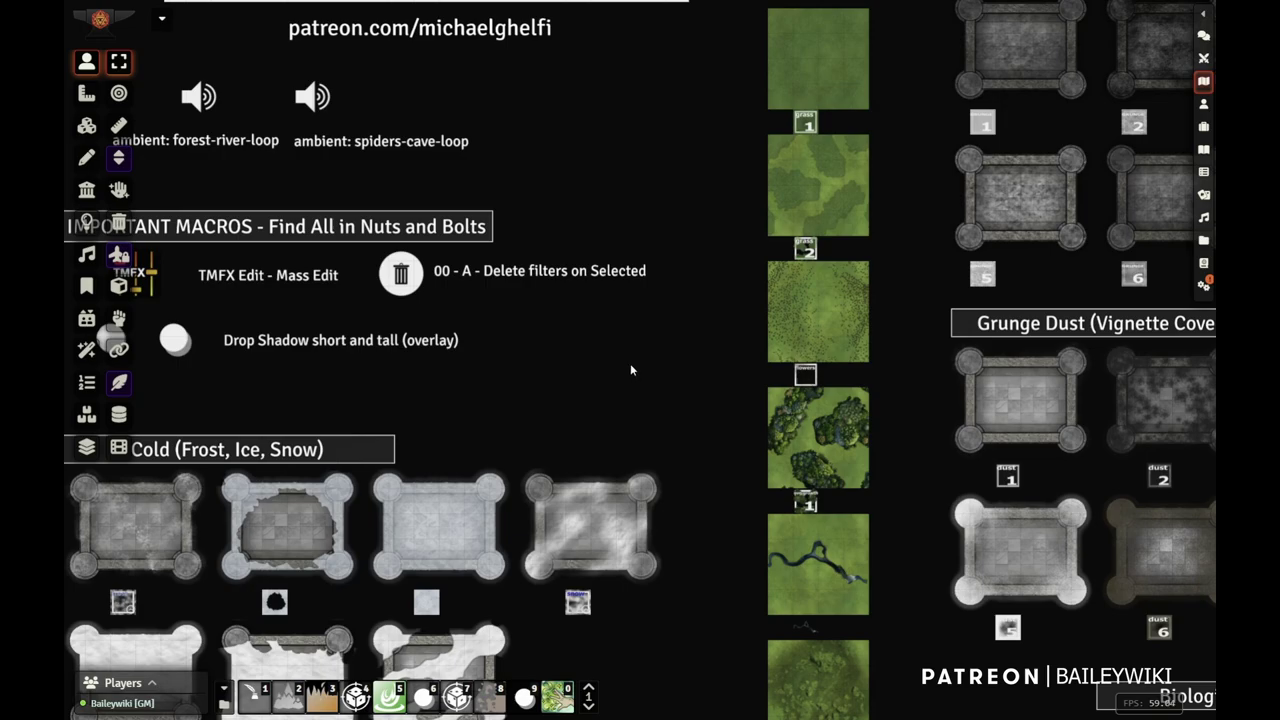
{"action": "scroll", "coordinate": [631, 382], "scroll_direction": "down", "scroll_amount": 5}
{"action": "left_click_drag", "start_coordinate": [566, 378], "coordinate": [615, 299]}
{"action": "scroll", "coordinate": [574, 332], "scroll_direction": "up", "scroll_amount": 8}
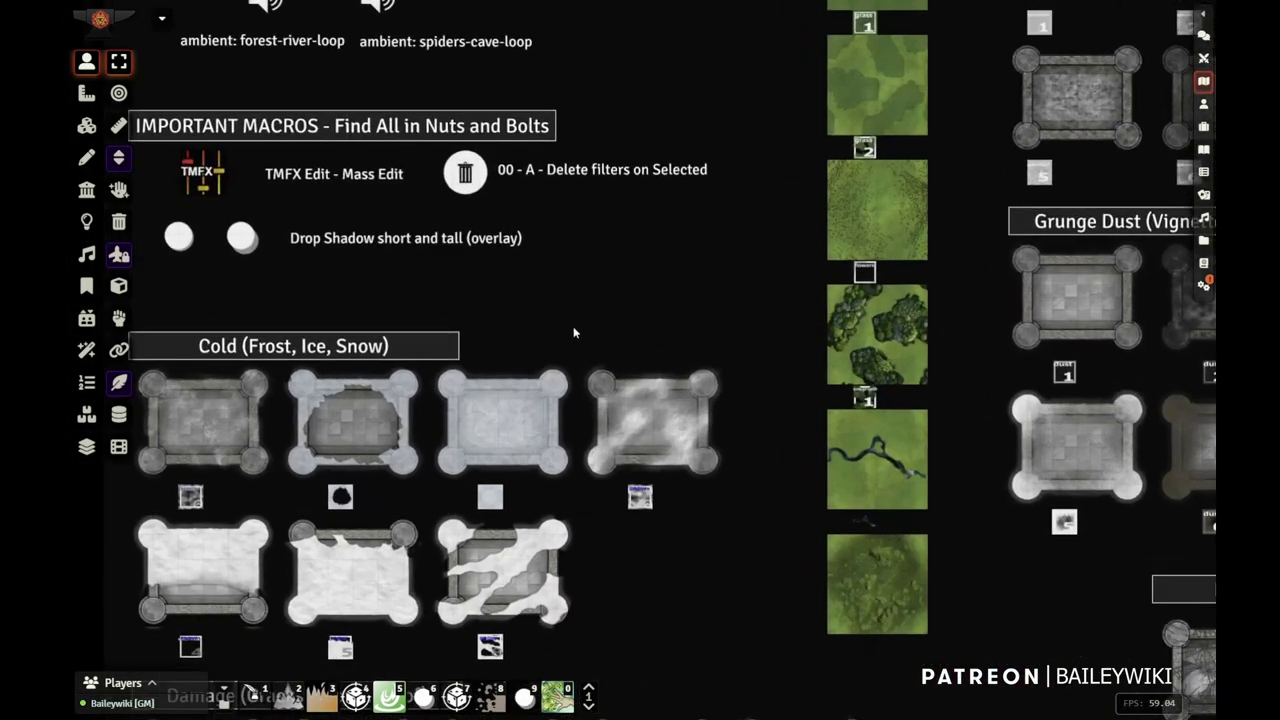
Select the fully ice-covered sample tile, bring up its TMFX Overlay FX choices and look through the FREE Overlays category
{"action": "left_click", "coordinate": [495, 434]}
{"action": "right_click", "coordinate": [495, 434]}
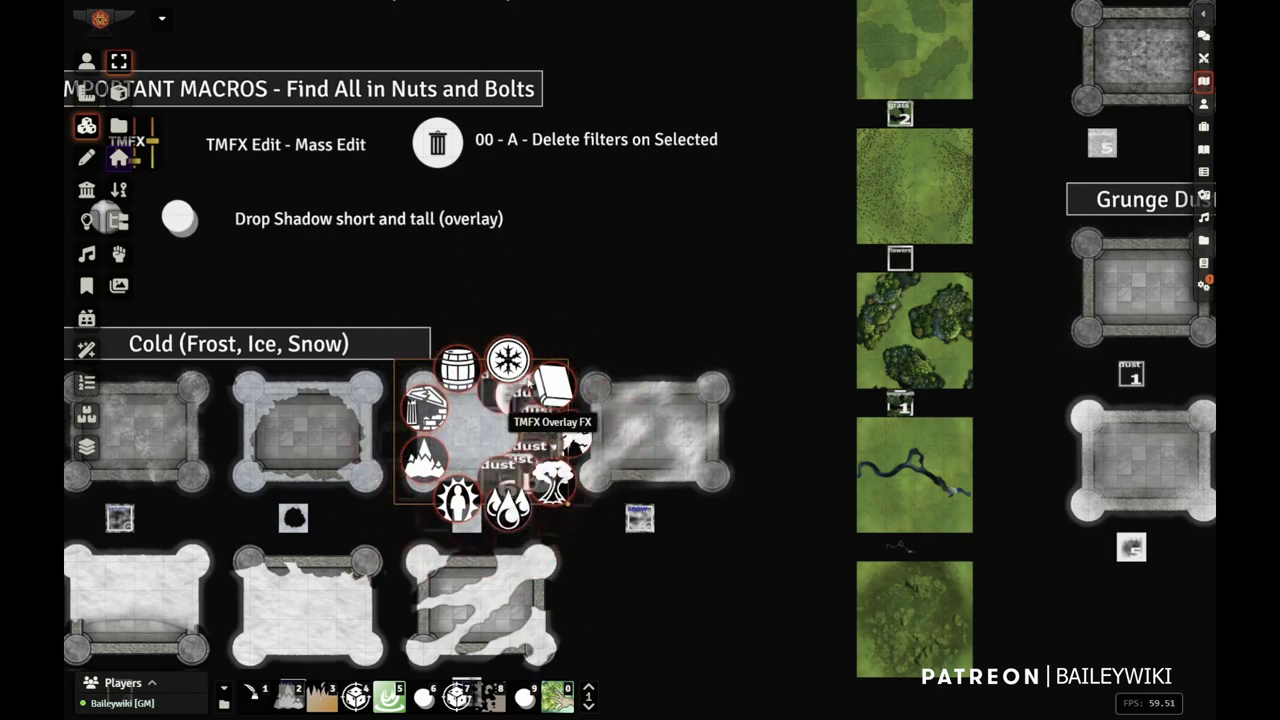
{"action": "mouse_move", "coordinate": [458, 368]}
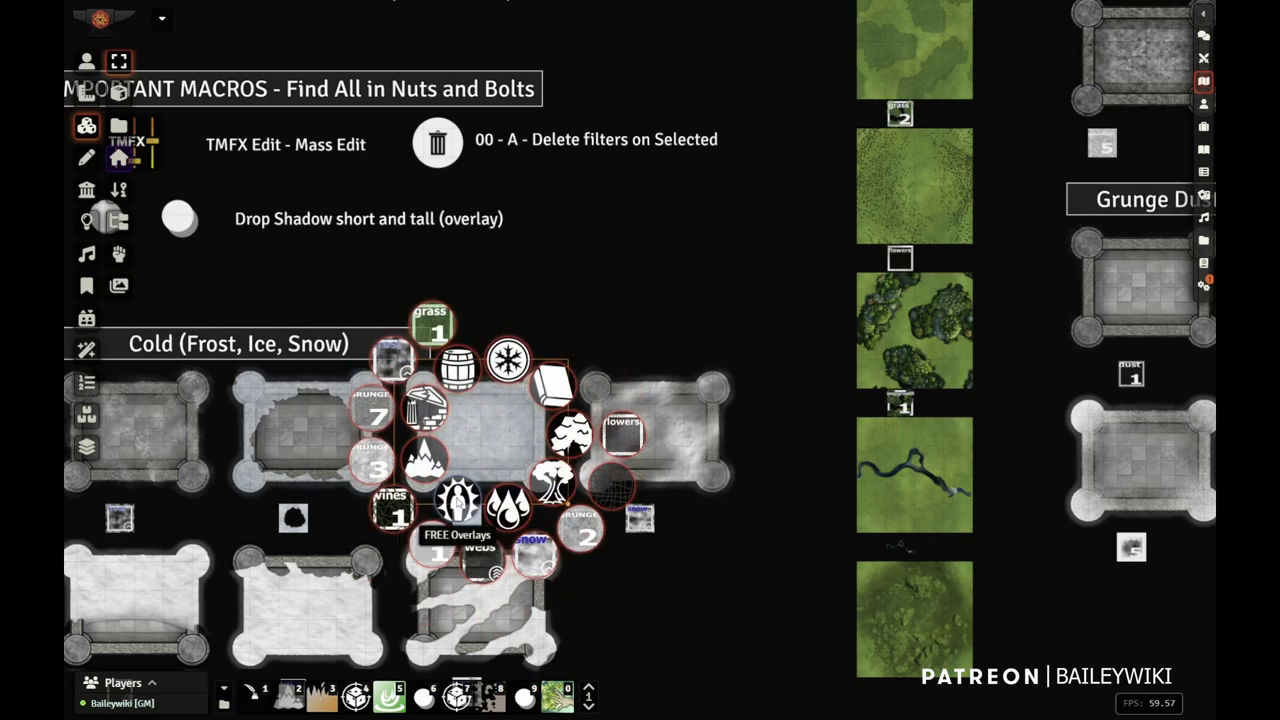